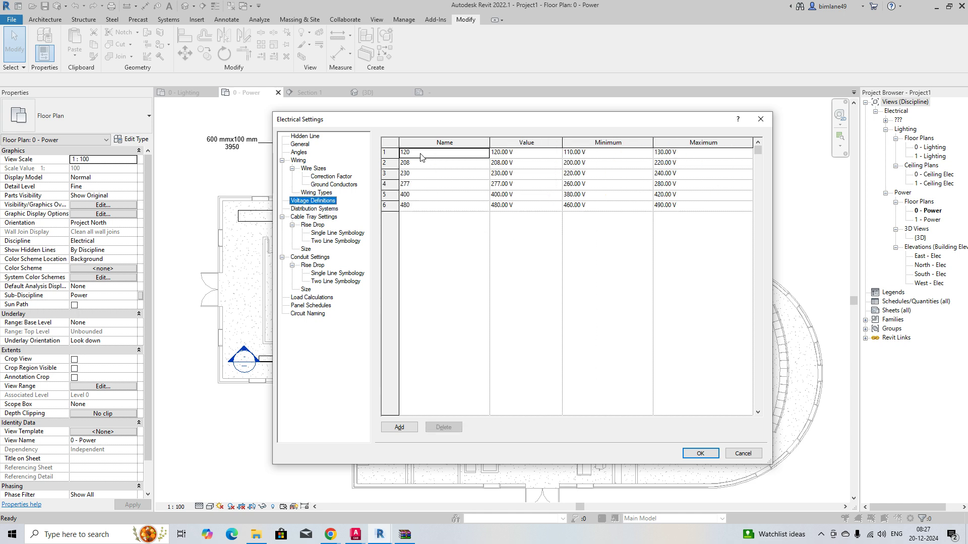
- Review the existing voltage definitions and compare them with the distribution systems in the electrical settings
key("F2")
left_click(421, 173)
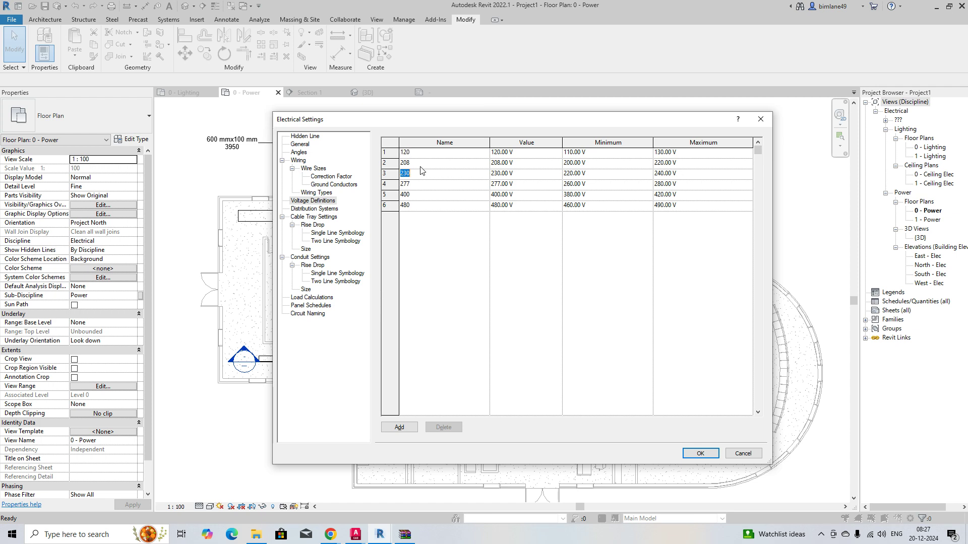
left_click(421, 185)
left_click(421, 196)
left_click(421, 206)
left_click(325, 209)
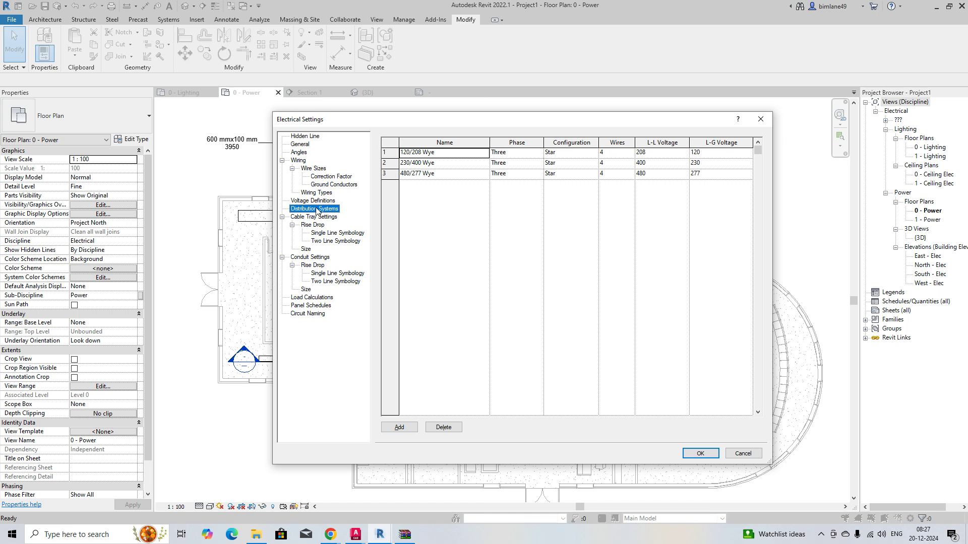
left_click(316, 201)
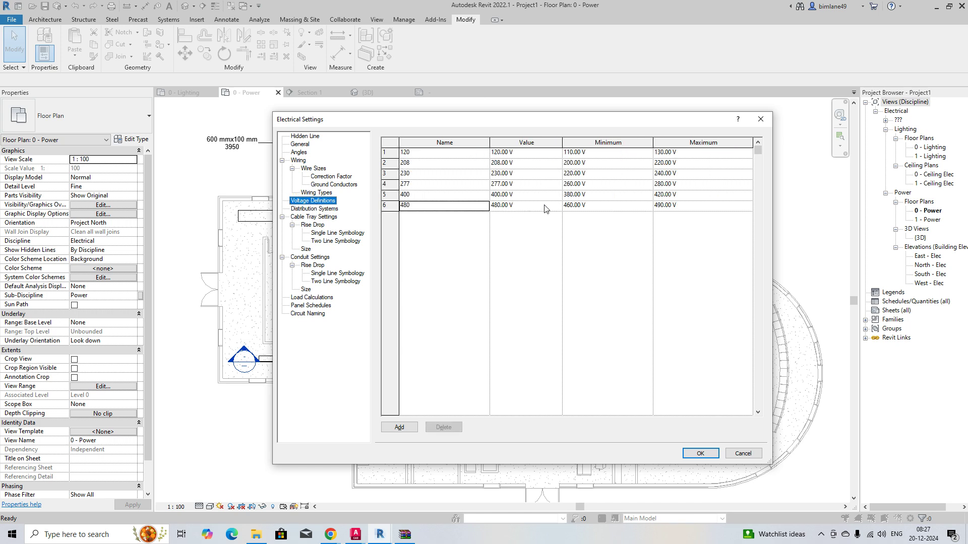
left_click(315, 209)
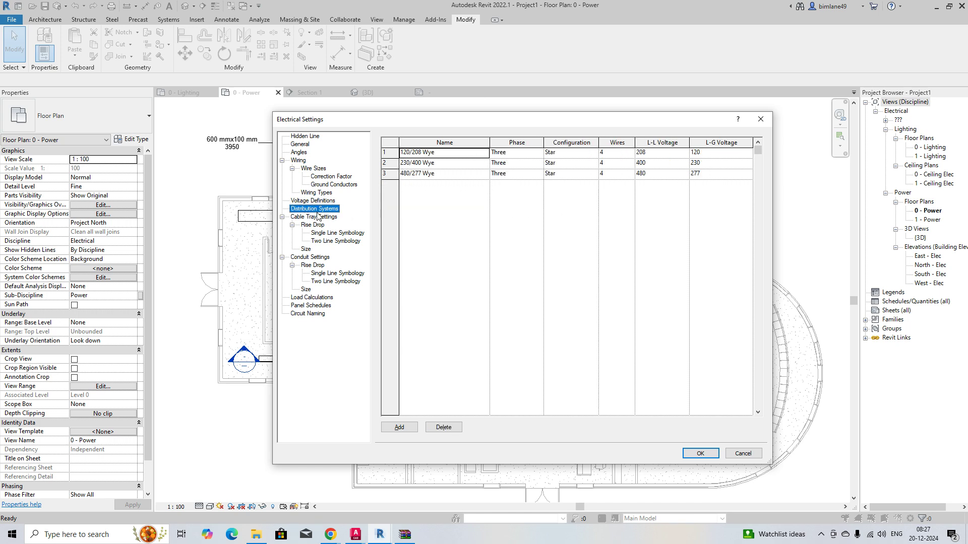
- In the general electrical settings, set the circuit naming labels for phases A, B and C to R, Y and B
left_click(303, 145)
left_click(589, 183)
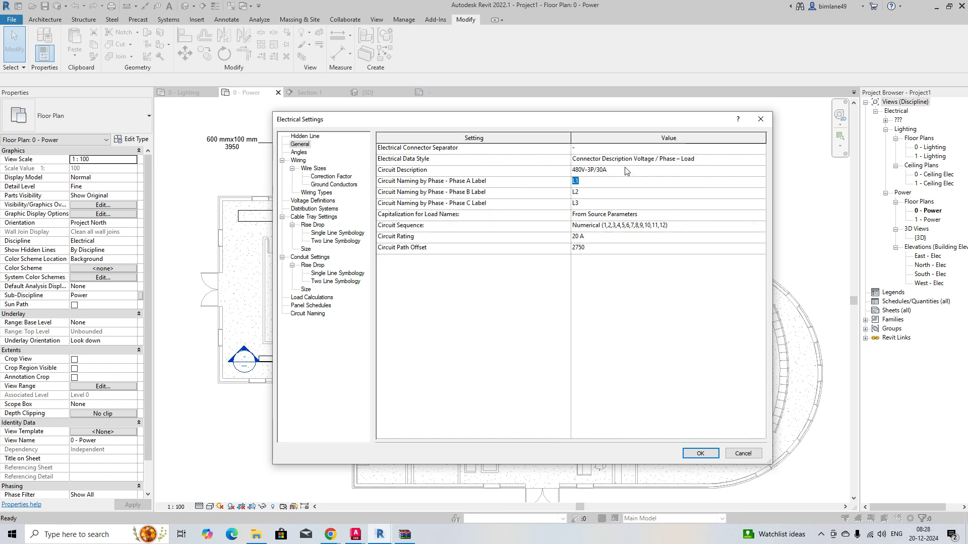
left_click(720, 172)
left_click(761, 172)
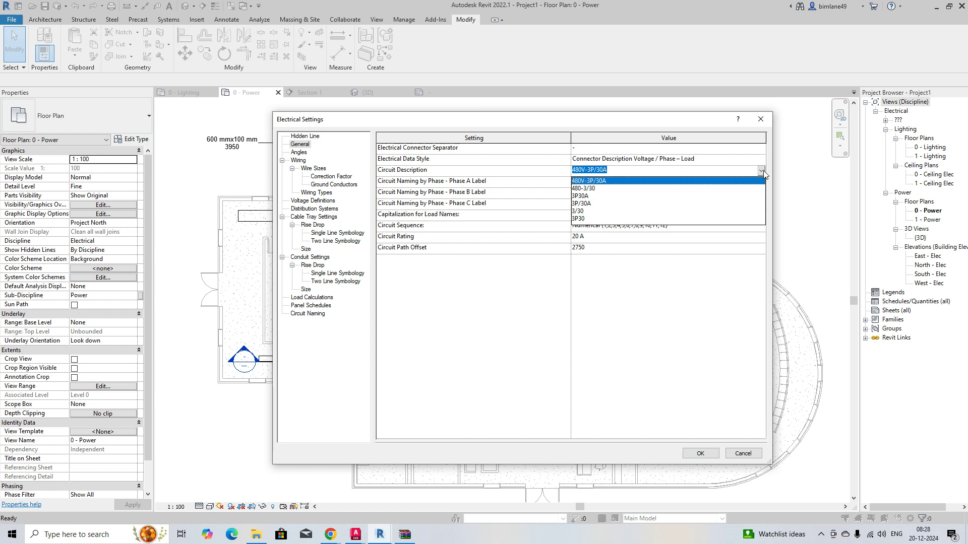
left_click(761, 172)
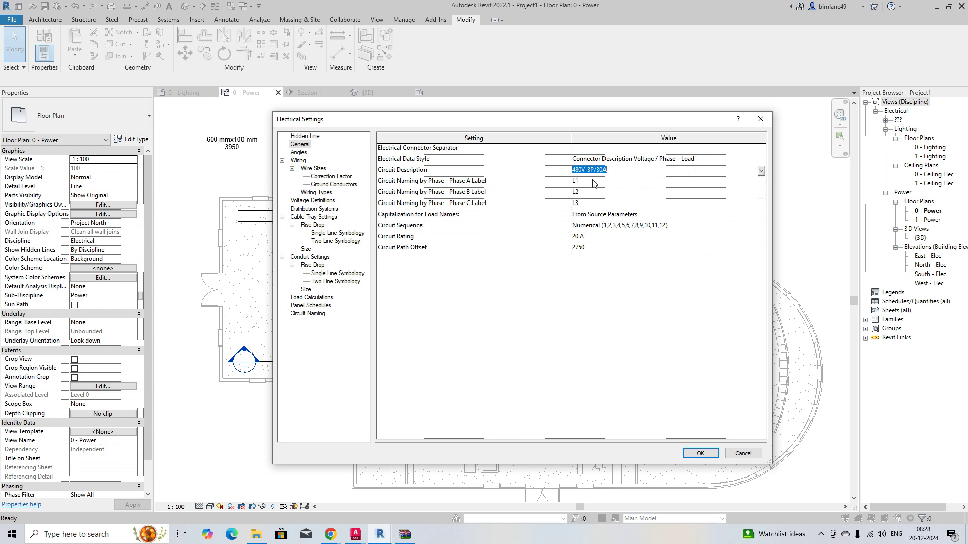
left_click(606, 181)
type("r")
left_click(600, 192)
left_click(591, 203)
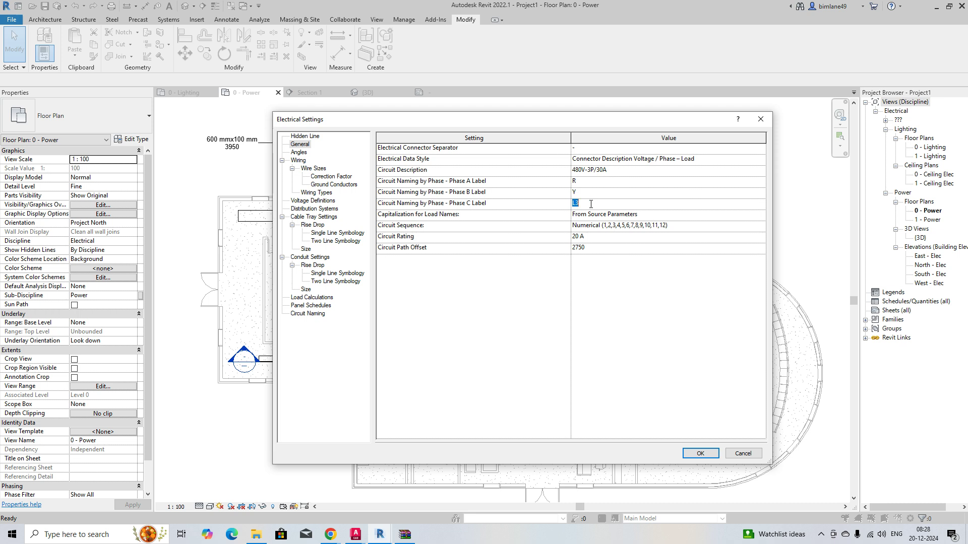
left_click(509, 286)
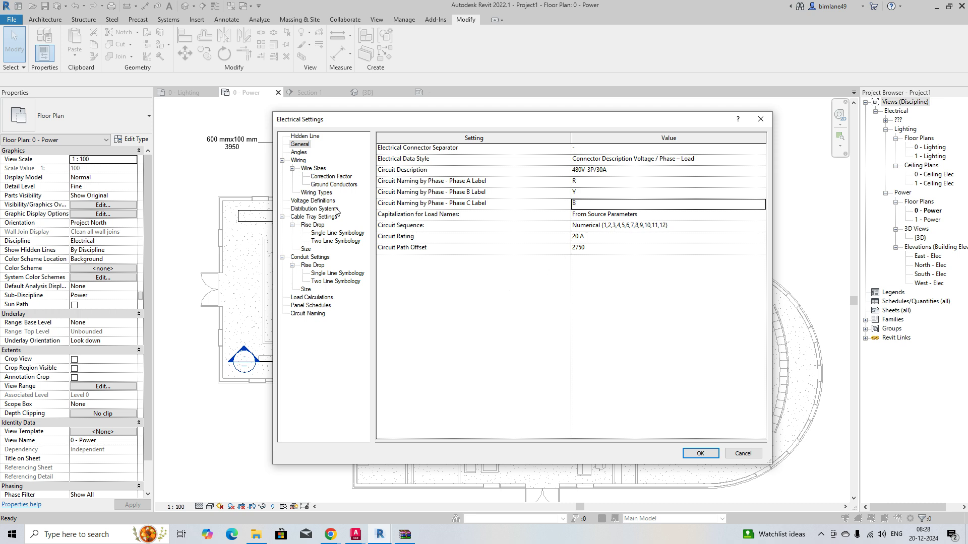
- Go through the 230, 208, 400 and 480 voltage definitions, then each of the three Wye distribution systems
left_click(329, 202)
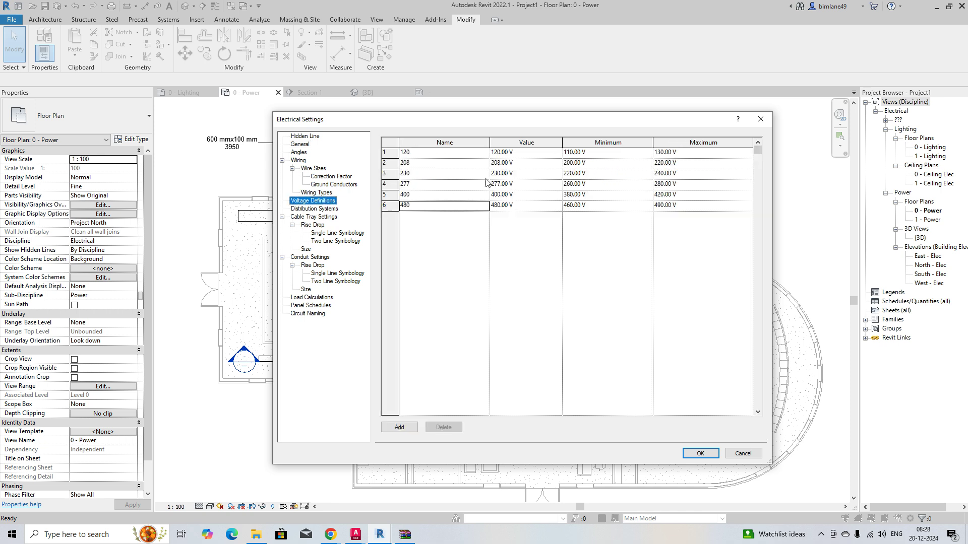
left_click(384, 173)
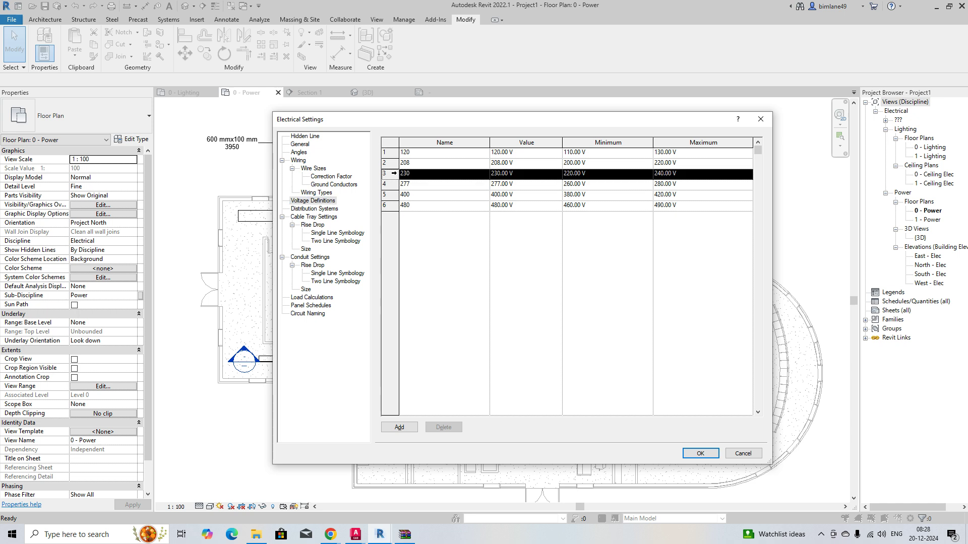
left_click(394, 163)
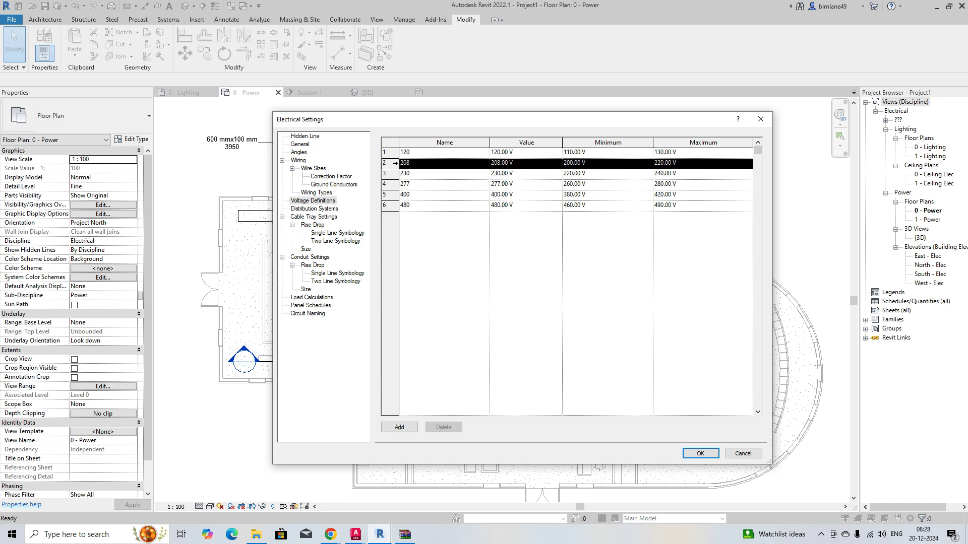
left_click(391, 194)
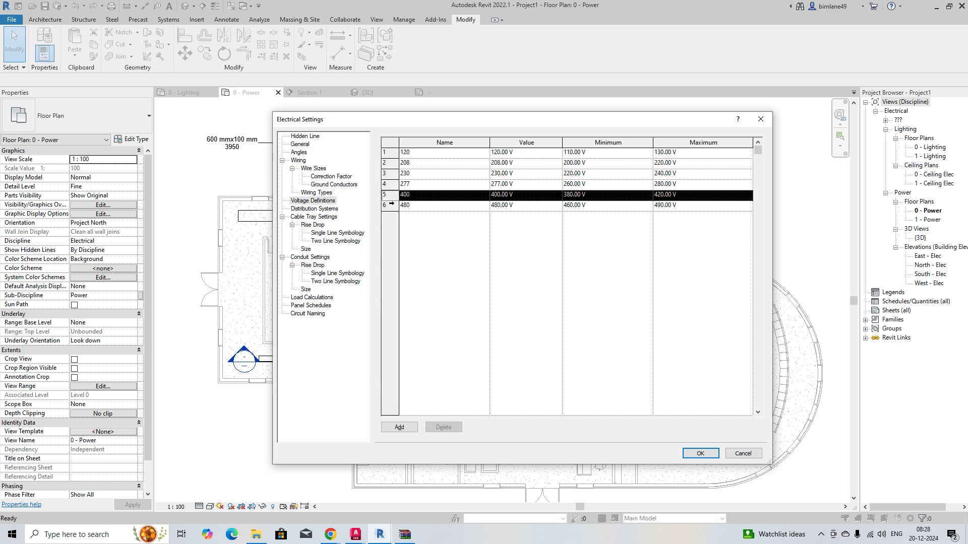
left_click(390, 205)
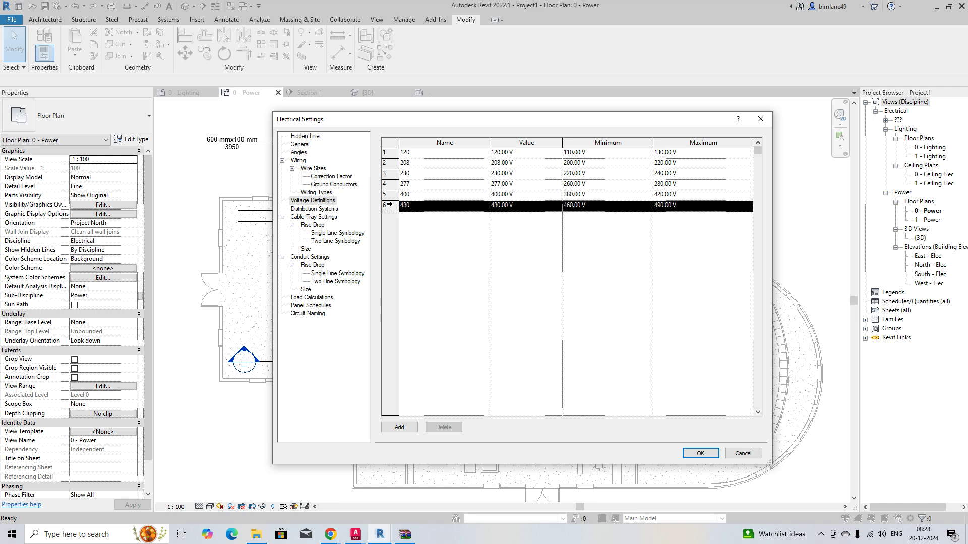
left_click(319, 209)
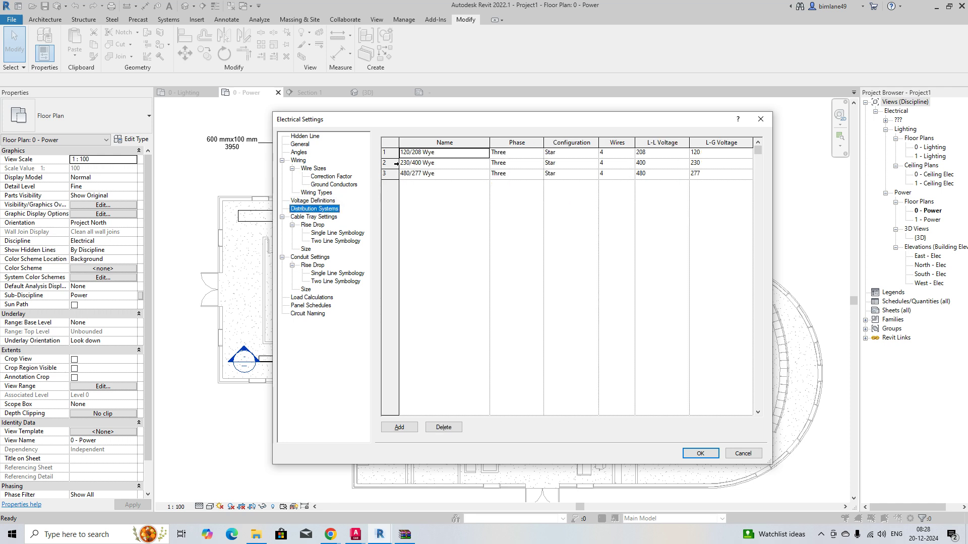
left_click(394, 152)
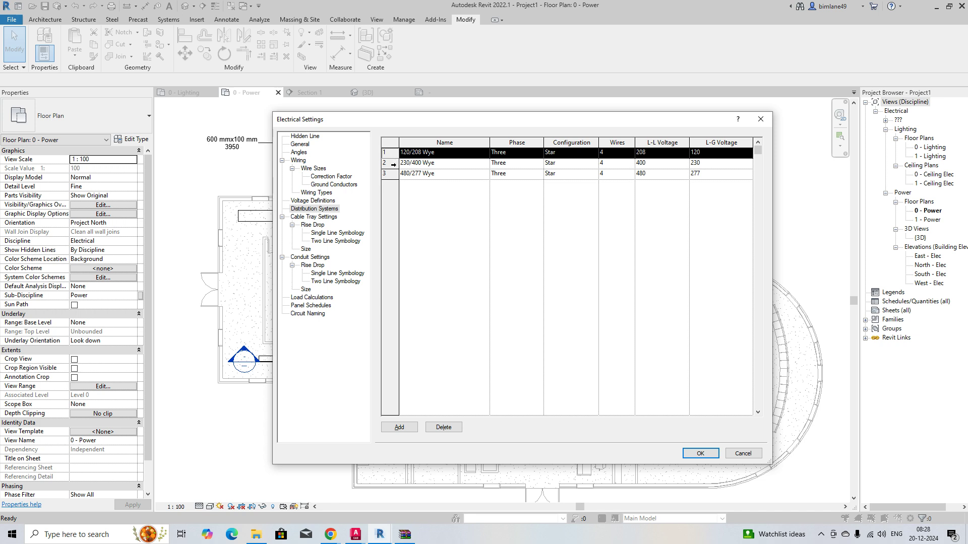
left_click(393, 163)
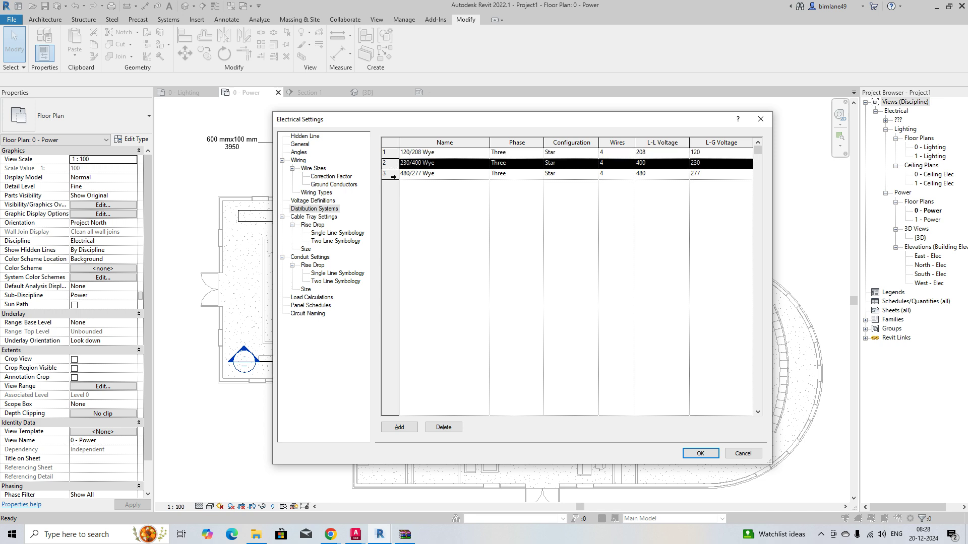
left_click(393, 174)
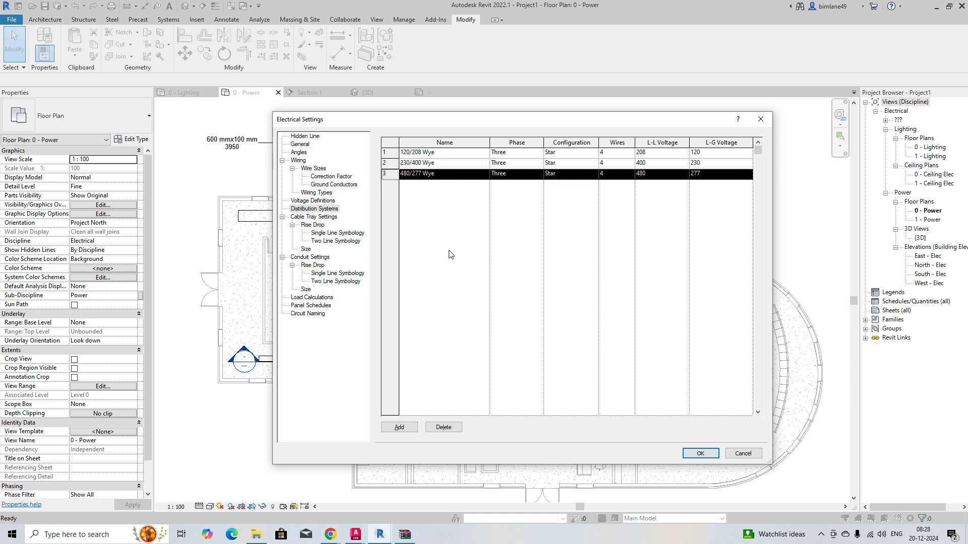
- Examine the value, minimum and maximum of the 400, 480 and 230 voltage definitions
left_click(319, 201)
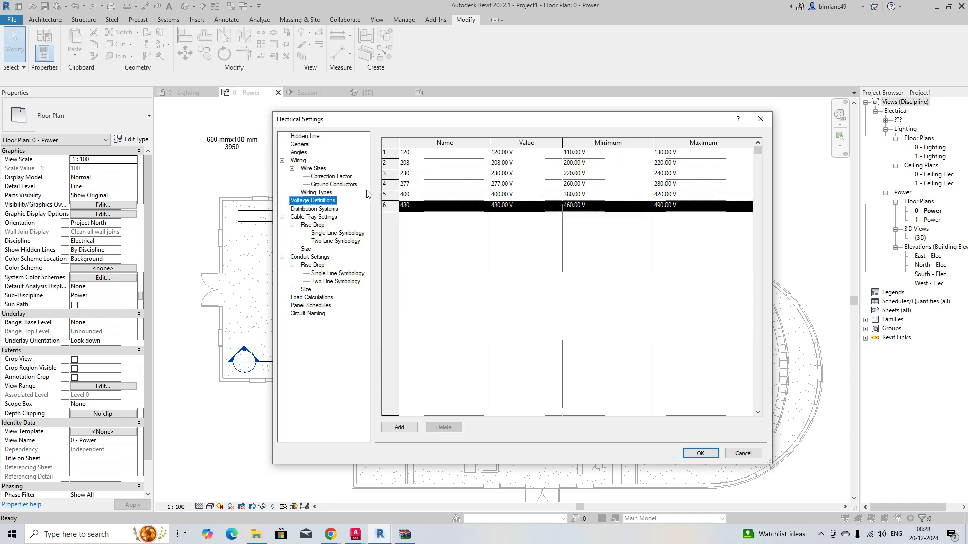
left_click(418, 196)
left_click(517, 198)
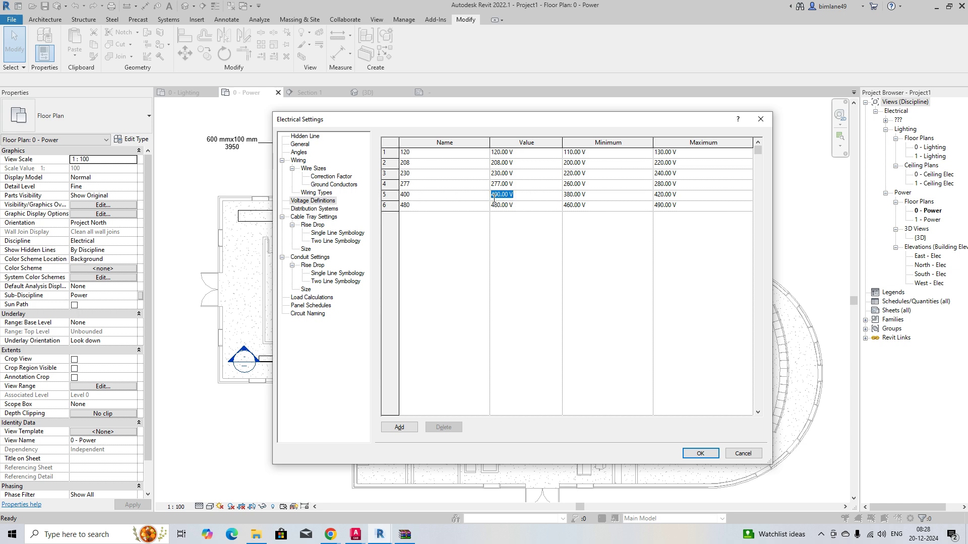
left_click(609, 197)
left_click(706, 195)
left_click(706, 195)
left_click_drag(706, 195, 649, 198)
left_click(418, 205)
left_click(420, 205)
left_click(490, 206)
left_click(592, 210)
left_click(679, 210)
left_click(439, 172)
left_click(507, 174)
left_click(595, 176)
left_click(680, 176)
- Add a new distribution system to the electrical settings and name it 400
left_click(323, 209)
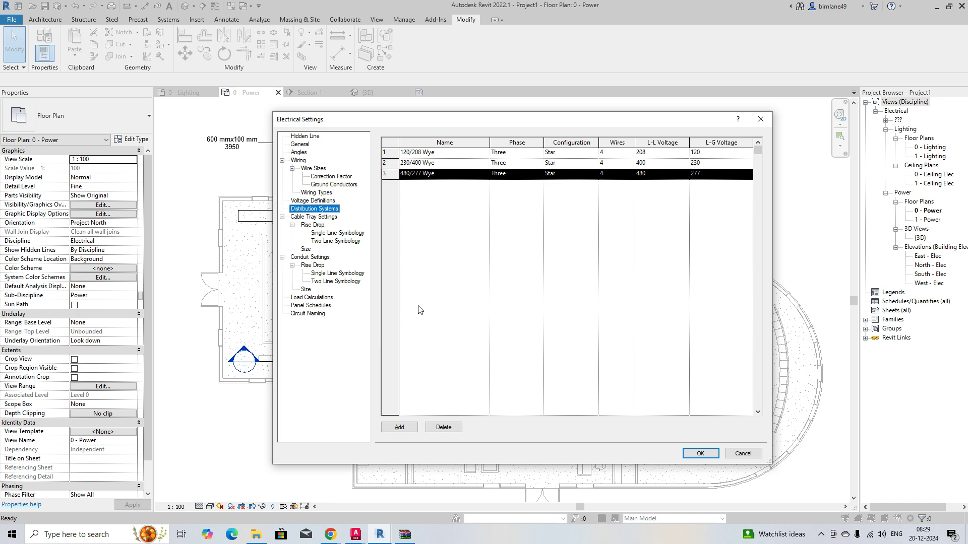
left_click(399, 427)
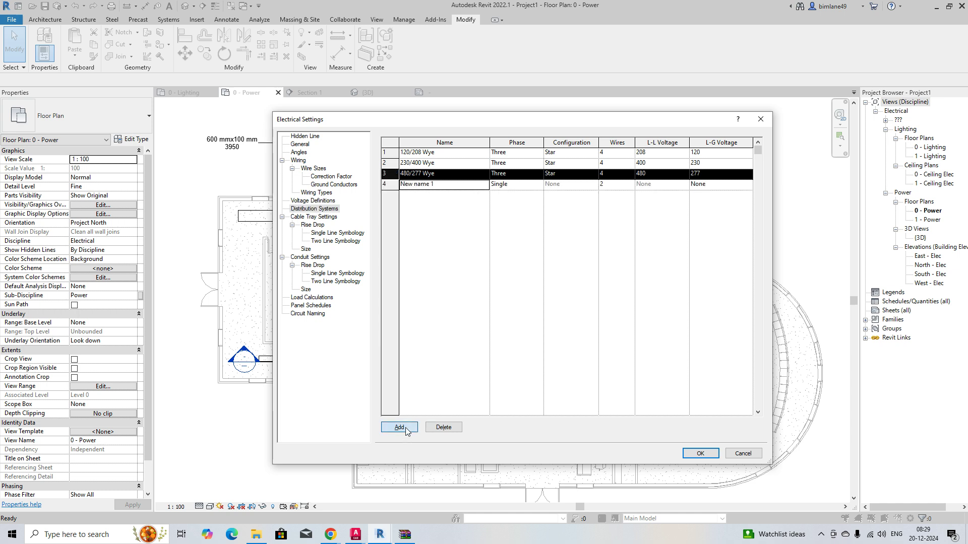
left_click(447, 189)
left_click(406, 185)
left_click_drag(405, 185, 397, 184)
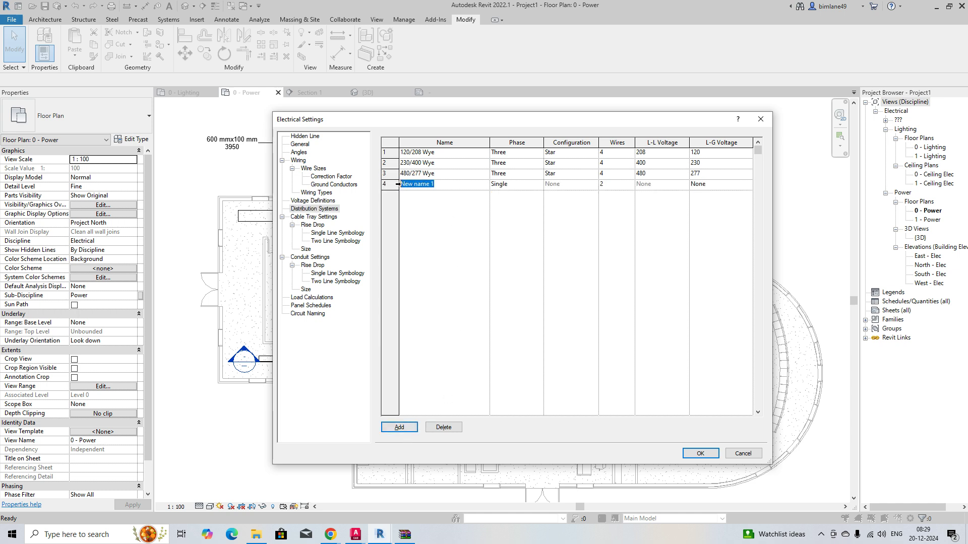
type("400")
- Set the 400 distribution system's phase to Three and its number of wires to 4
left_click(525, 187)
left_click(539, 185)
left_click(498, 202)
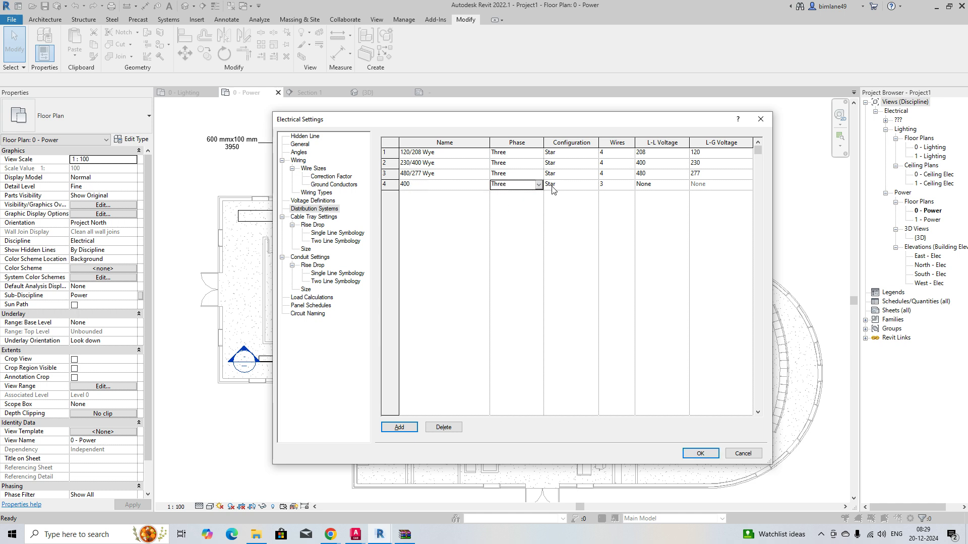
left_click(618, 188)
left_click(630, 185)
left_click(610, 204)
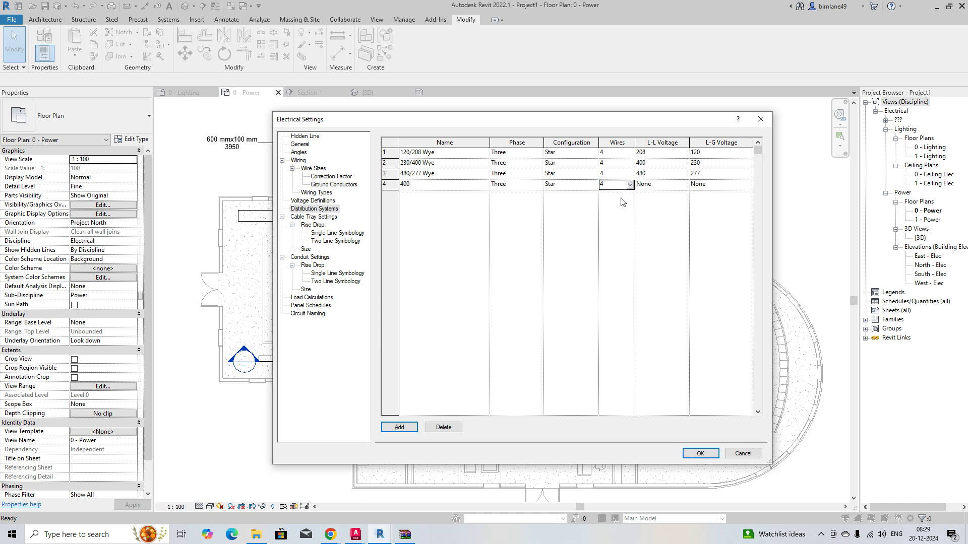
- Set the 400 system's L-L voltage to 400 and its L-G voltage to 230, and accept the electrical settings
left_click(662, 186)
left_click(684, 186)
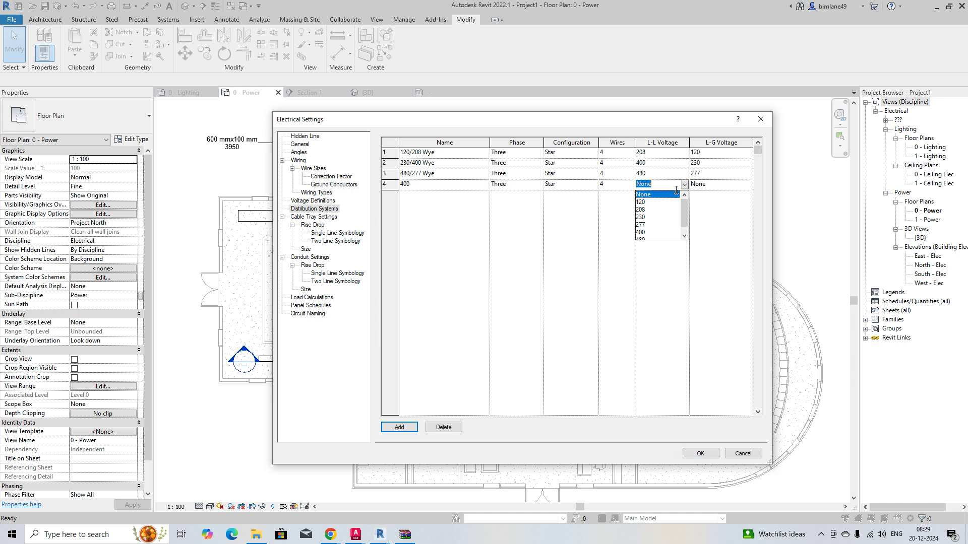
left_click(652, 233)
left_click(713, 187)
left_click(748, 185)
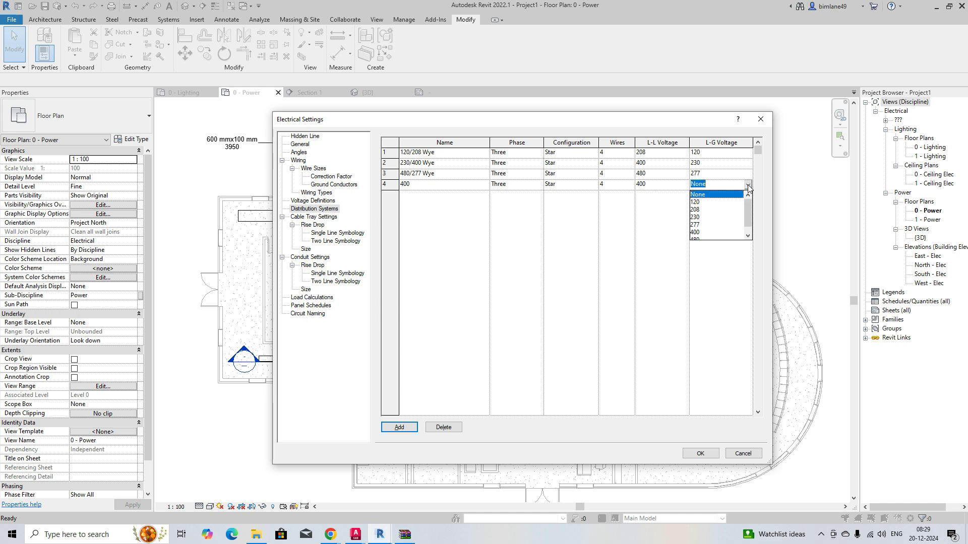
left_click(696, 218)
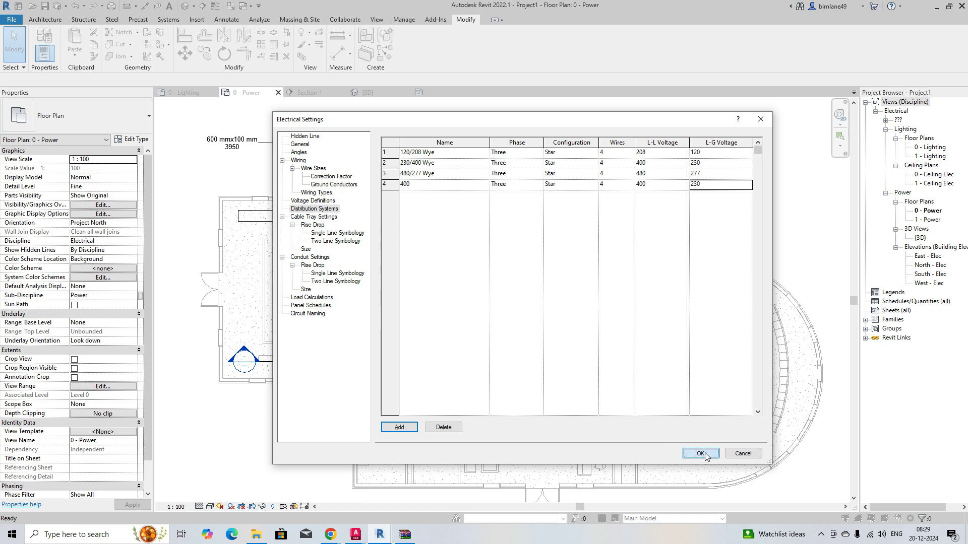
left_click(701, 453)
- Start placing a lighting fixture with the CETUS LED 1000 HF 831 type of the Cetus1 family
scroll(368, 290, "up", 1)
scroll(372, 285, "up", 1)
scroll(451, 298, "up", 1)
scroll(506, 328, "up", 1)
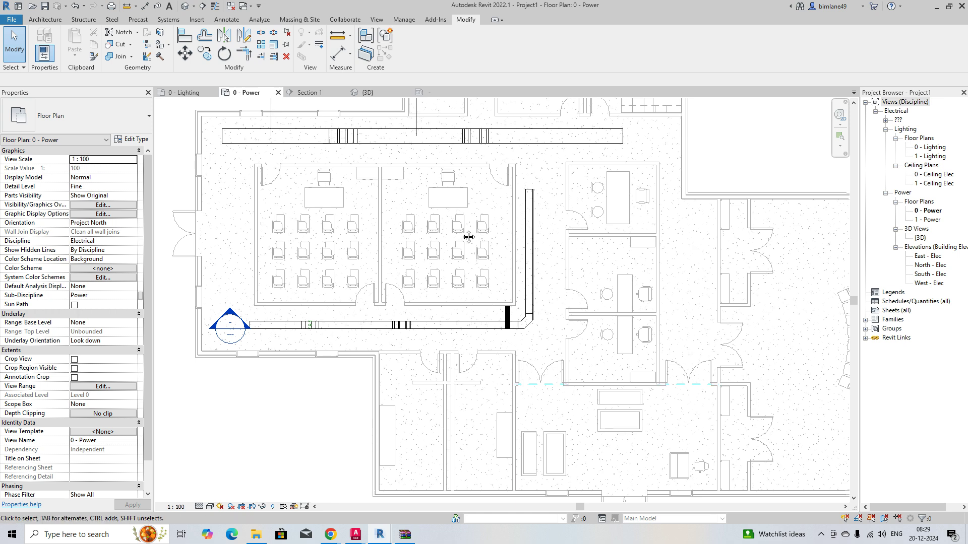
middle_click_drag(461, 233, 479, 320)
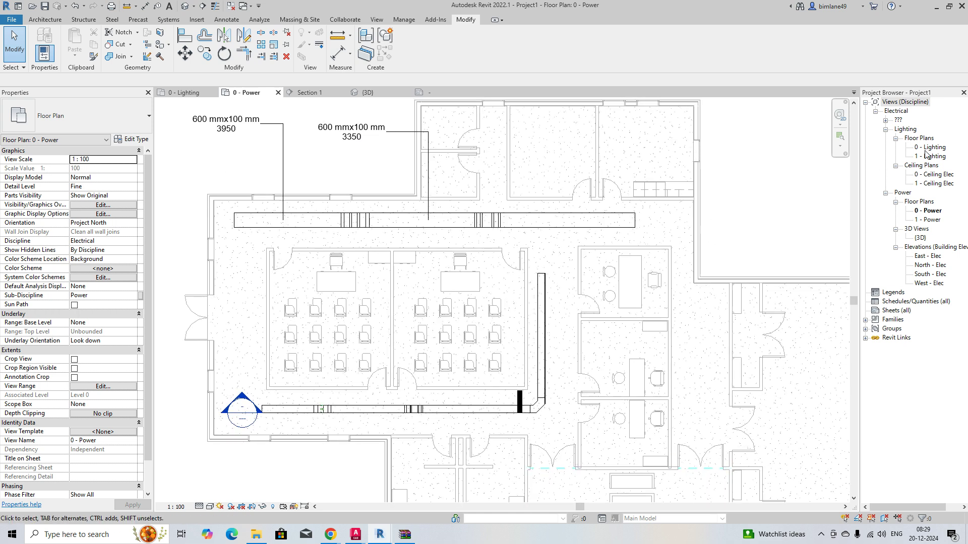
left_click(172, 21)
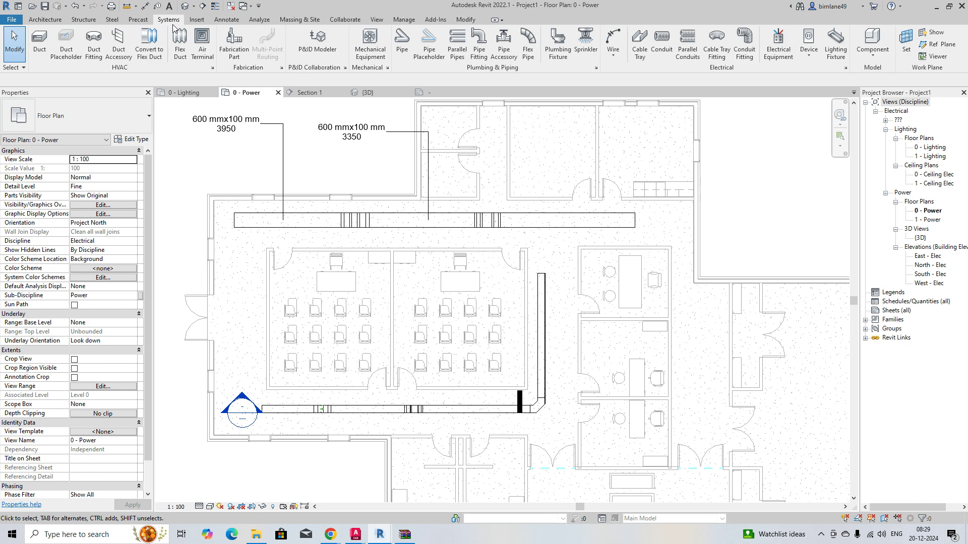
left_click(835, 43)
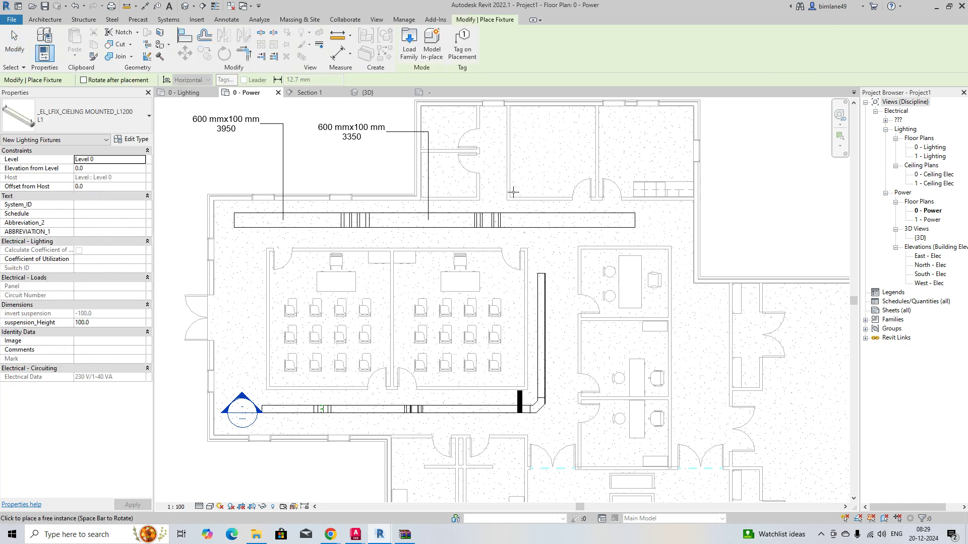
left_click(130, 126)
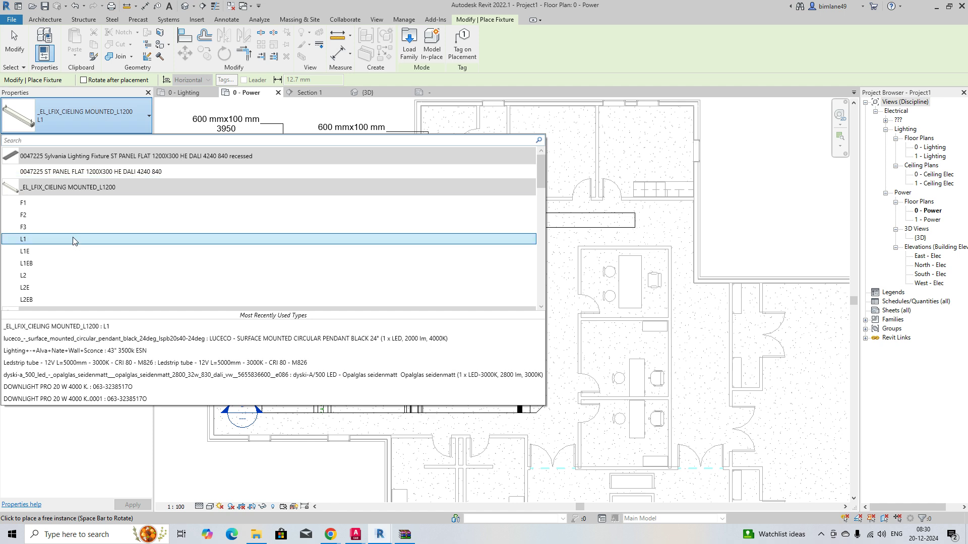
scroll(89, 229, "down", 2)
scroll(87, 227, "down", 1)
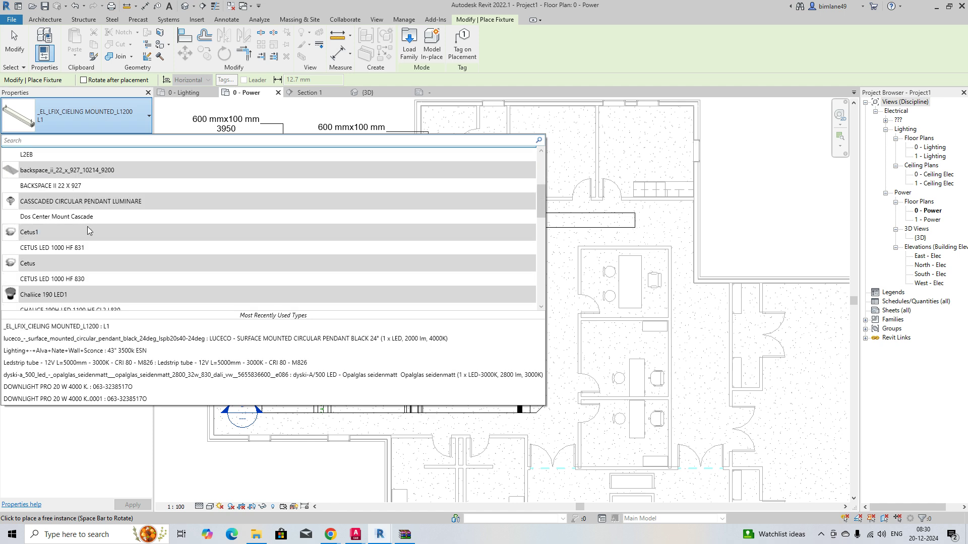
left_click(42, 249)
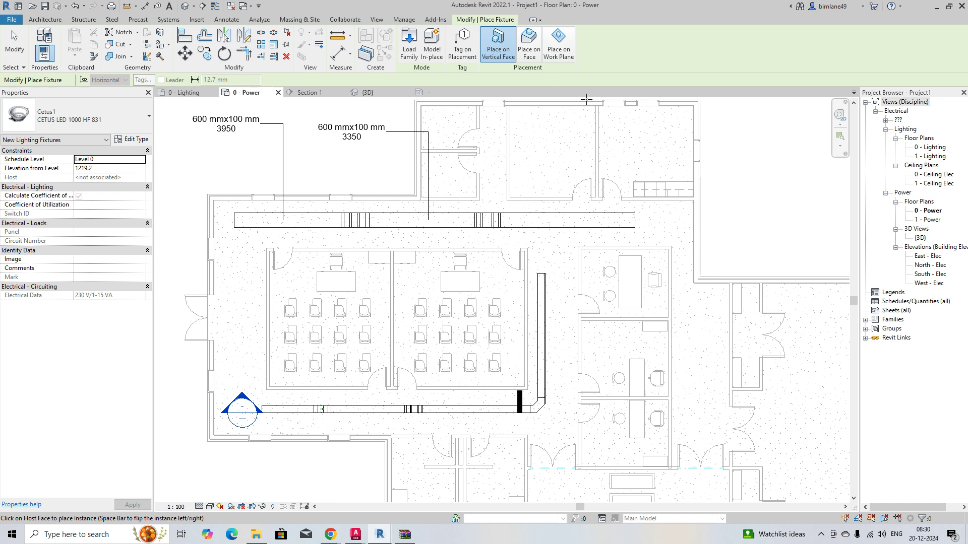
- Open the 0 - Ceiling Elec plan and restart lighting fixture placement with the Place on Face option
double_click(937, 174)
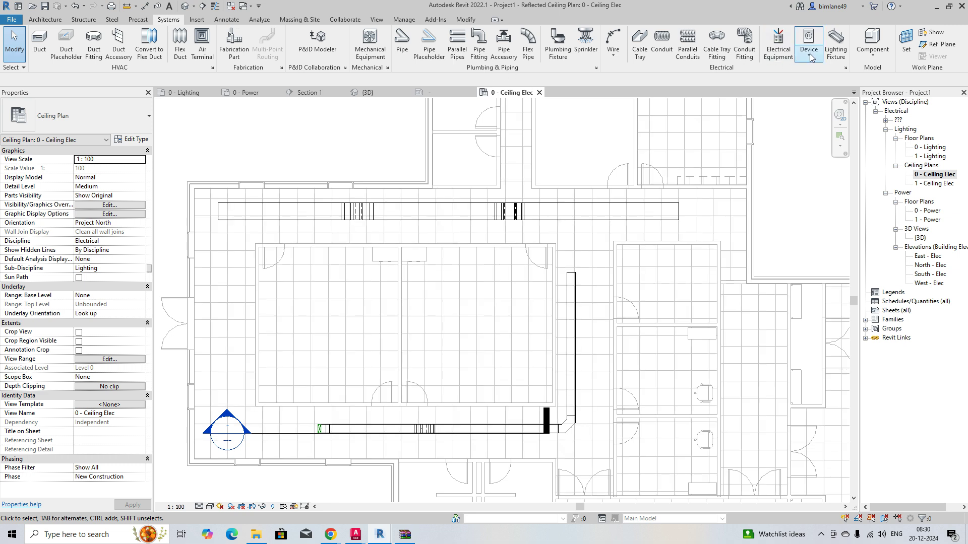
left_click(834, 46)
scroll(304, 272, "up", 2)
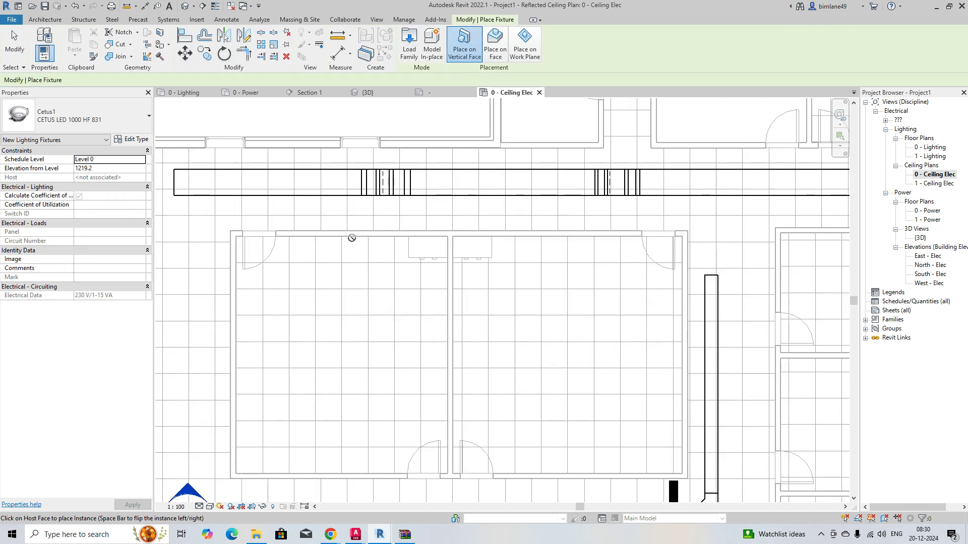
left_click(494, 48)
scroll(297, 277, "up", 3)
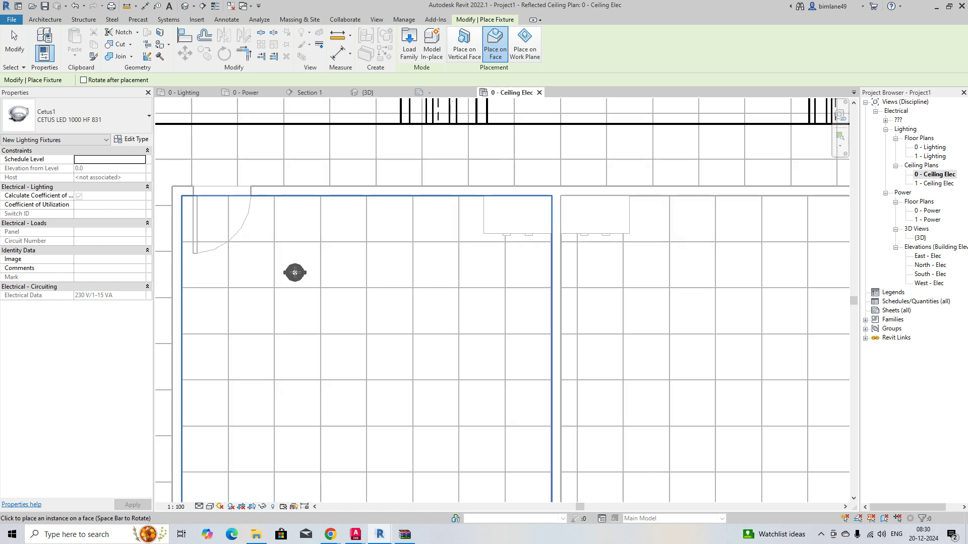
- Place four CETUS LED 1000 HF 831 fixtures in a two-by-two grid on the upper half of the left classroom's ceiling
left_click(296, 270)
left_click(438, 271)
left_click(296, 358)
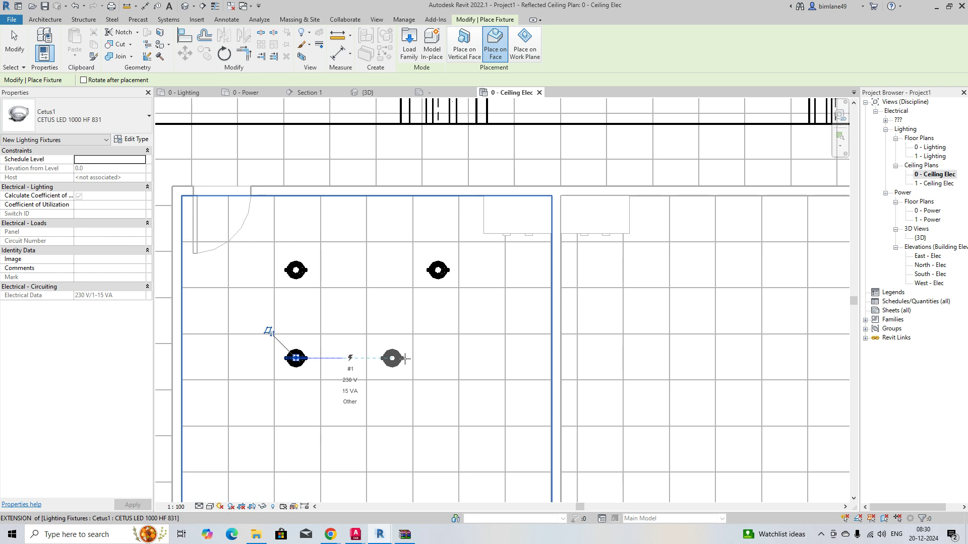
left_click(438, 359)
key("Escape")
left_click(301, 273)
key("Escape")
scroll(411, 283, "down", 3)
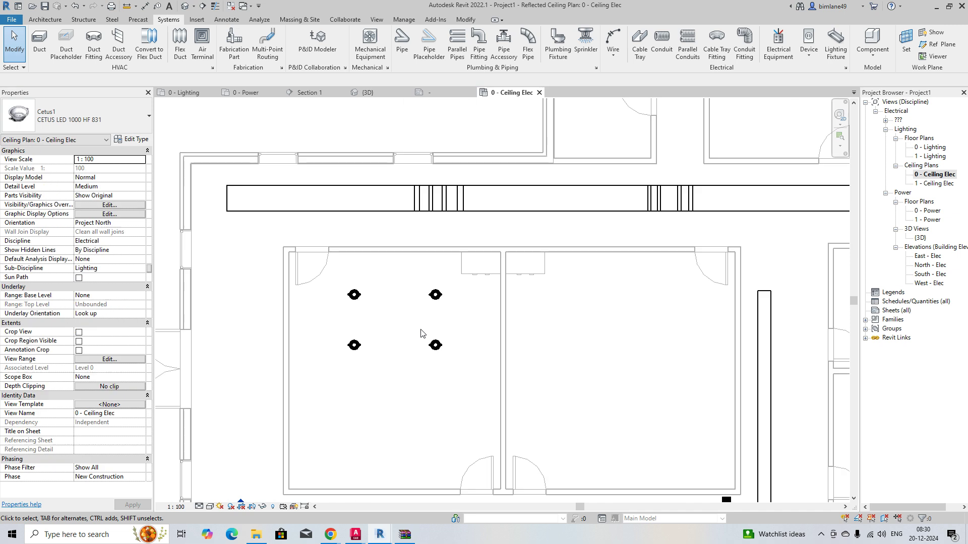
middle_click_drag(409, 283, 401, 256)
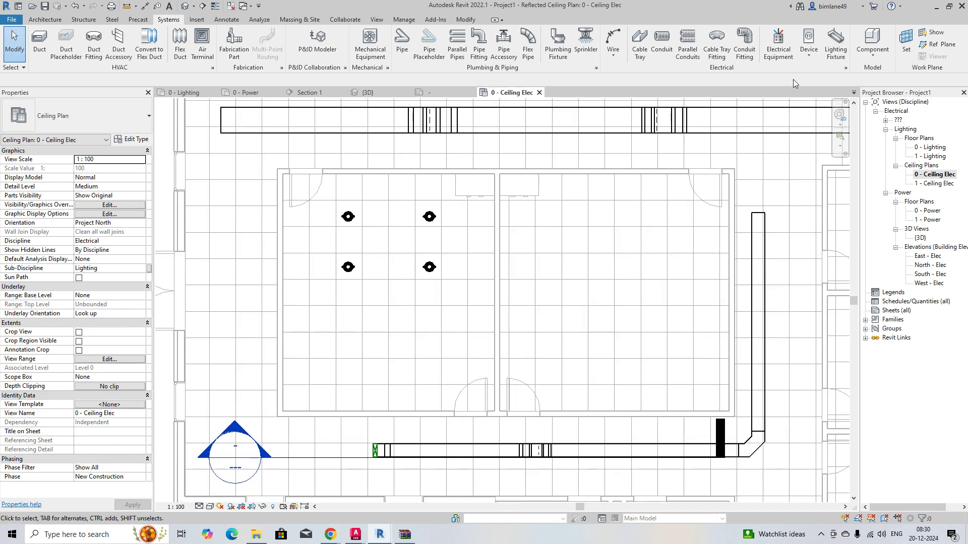
- Place four CETUS LED 1000 HF 830 fixtures on the left classroom's ceiling face, in two rows aligned below the existing four
left_click(835, 43)
left_click(101, 123)
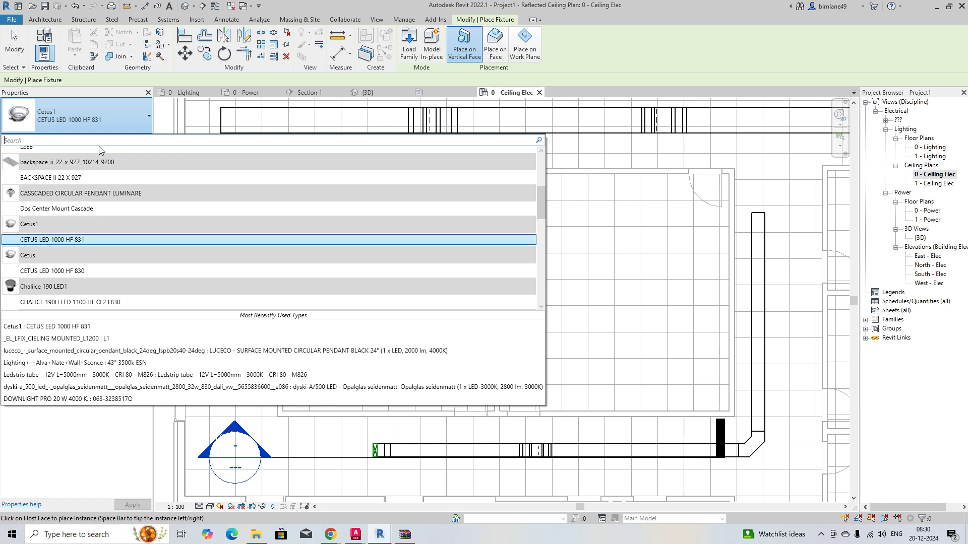
left_click(90, 271)
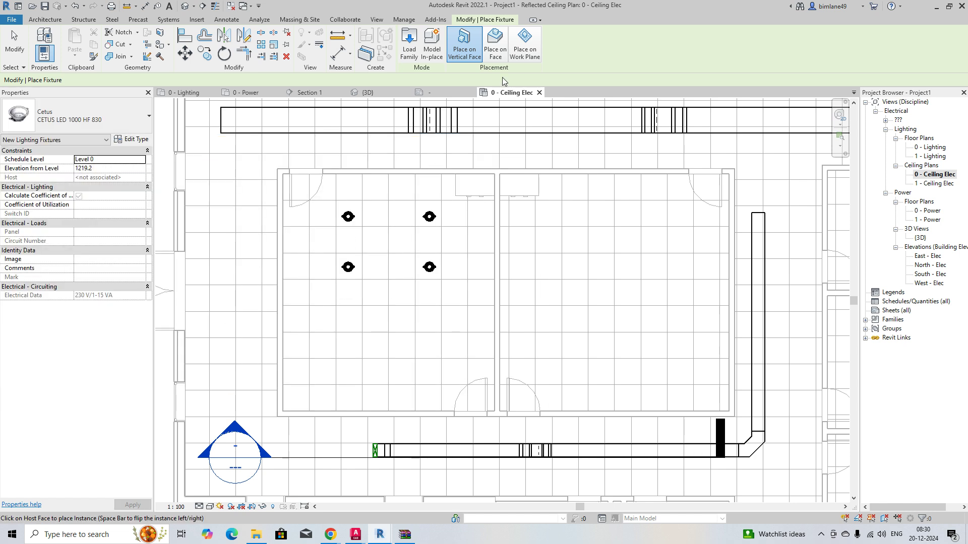
left_click(495, 42)
scroll(348, 325, "up", 1)
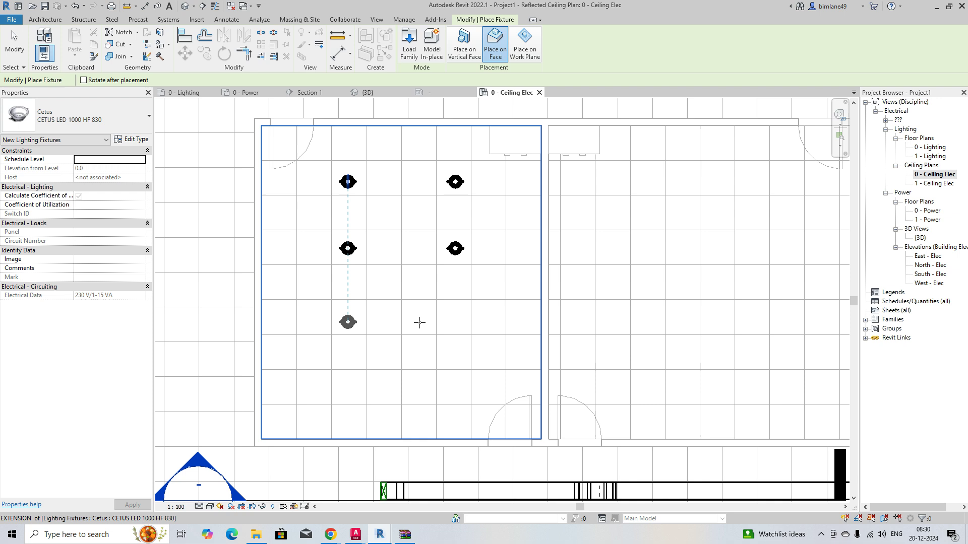
left_click(348, 321)
left_click(455, 322)
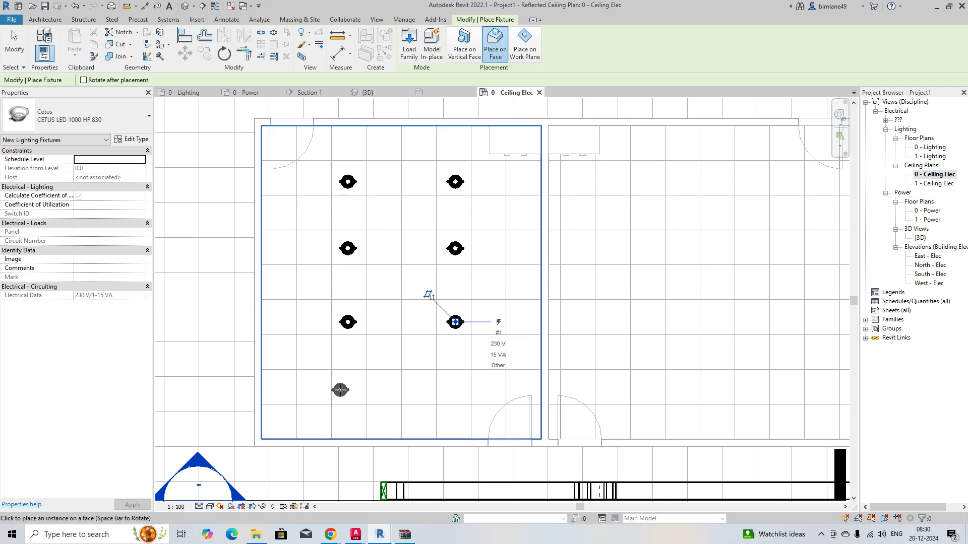
left_click(348, 390)
left_click(455, 390)
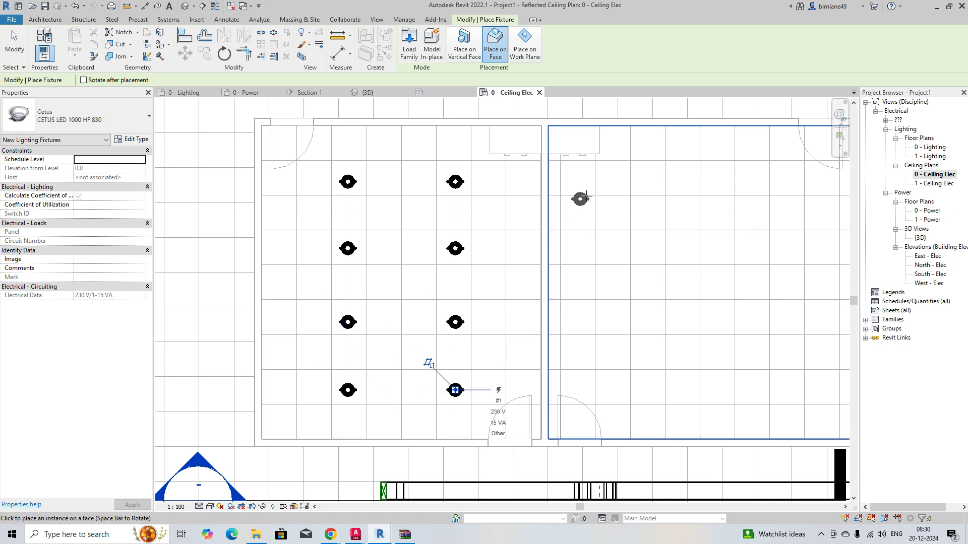
- Switch to the DOWNLIGHT PRO 20 W 4000 K fixture type and place three in a row near the right classroom's upper wall
left_click(117, 120)
scroll(73, 277, "down", 2)
left_click(41, 299)
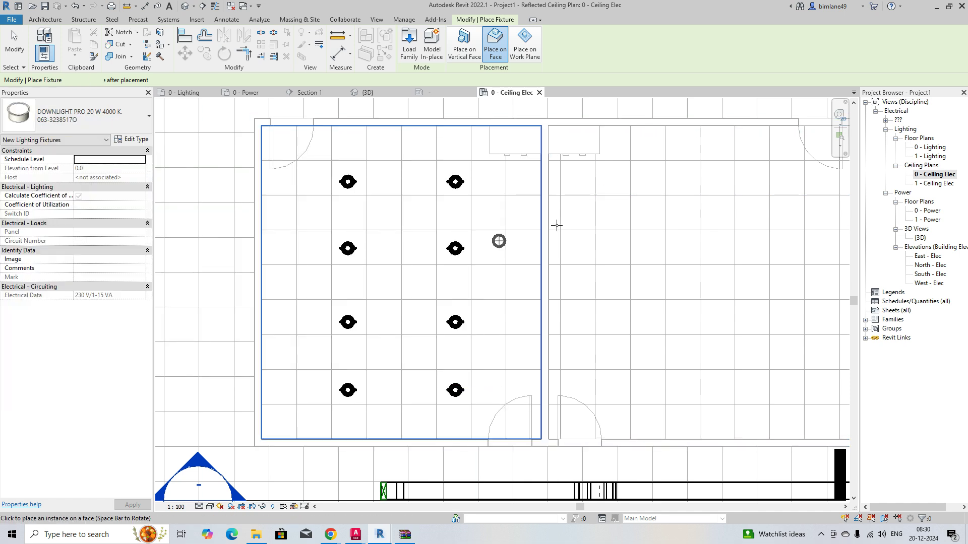
left_click(615, 177)
left_click(722, 177)
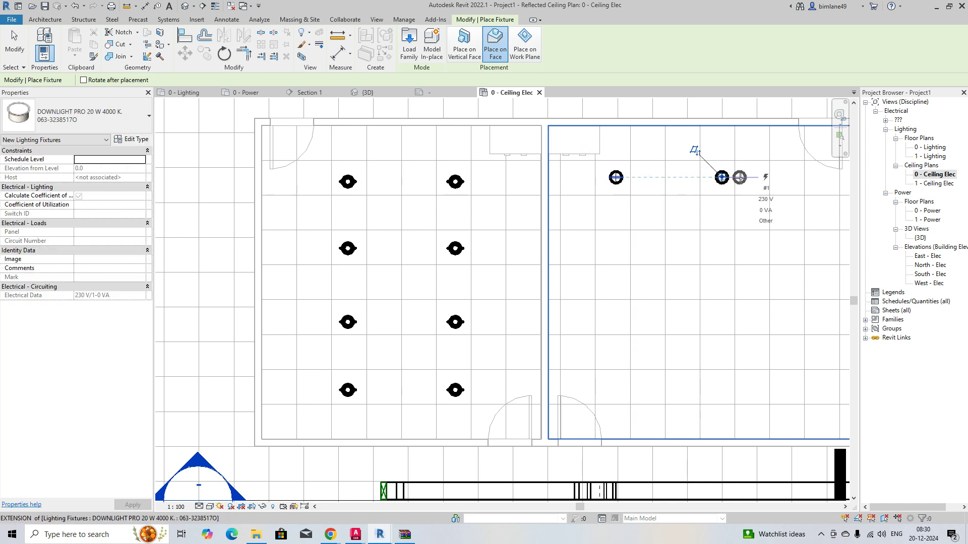
middle_click_drag(766, 177, 527, 178)
left_click(552, 178)
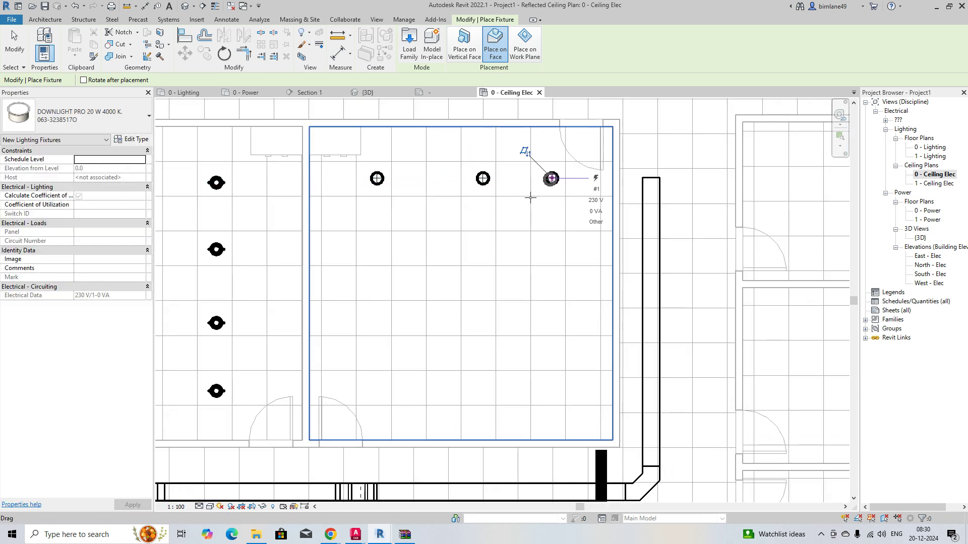
- Place three more downlights across the middle of the right classroom's ceiling as a second row
left_click(382, 280)
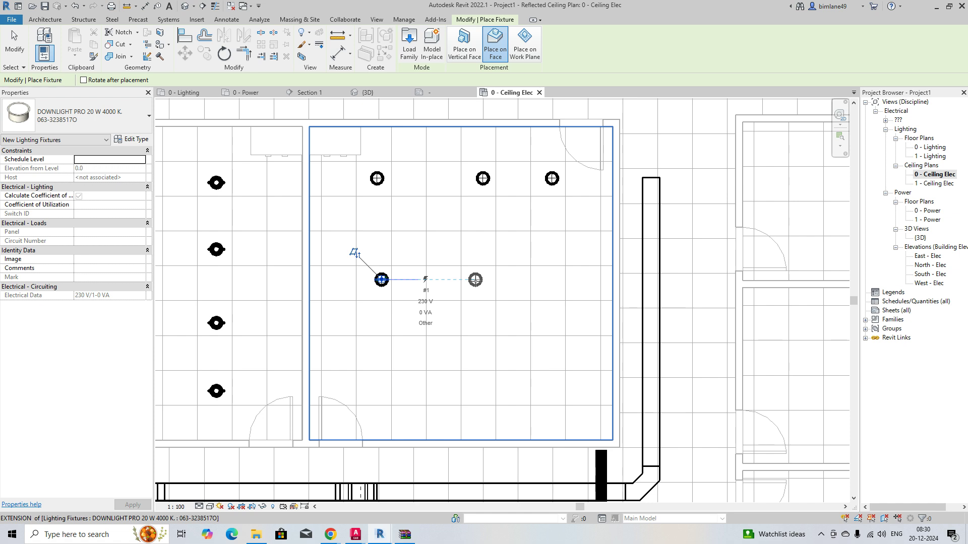
left_click(482, 286)
left_click(552, 280)
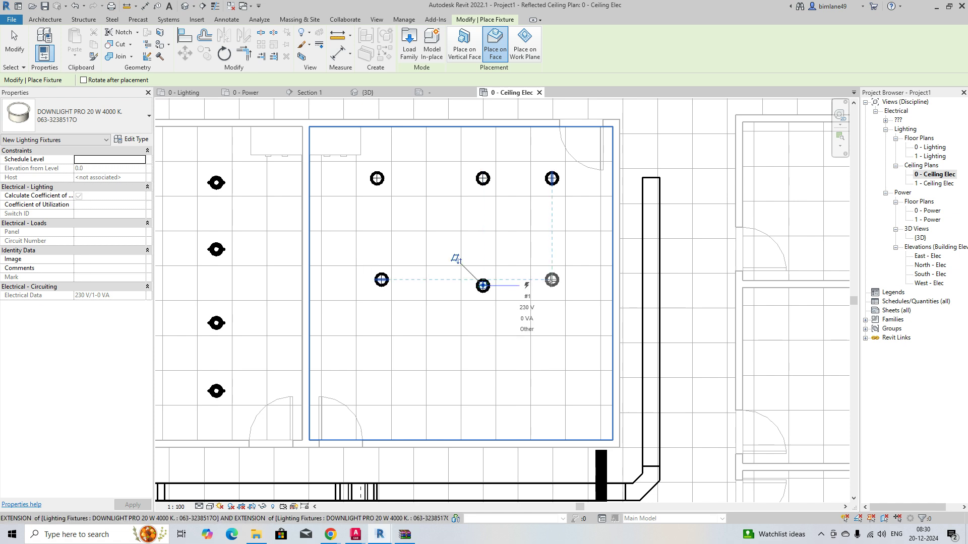
- Add downlights on both sides of the right classroom's lower half and delete the stray one just below the second row
left_click(377, 323)
left_click(552, 357)
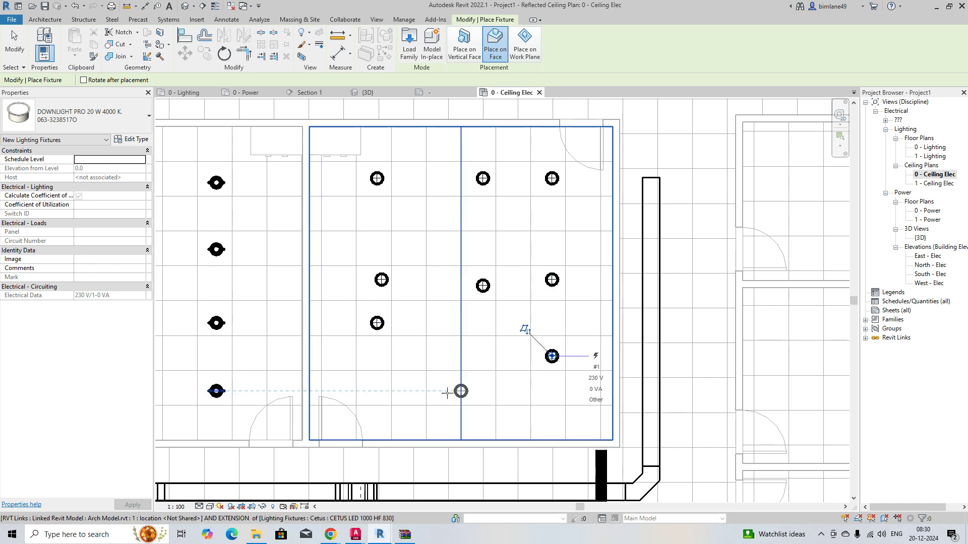
left_click(368, 392)
key("Escape")
key("Escape")
left_click(377, 323)
key("Delete")
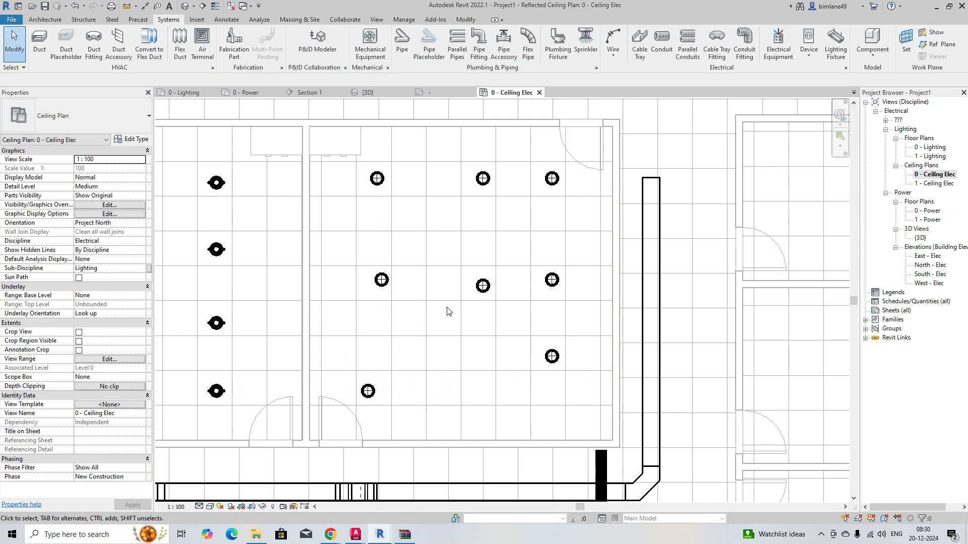
double_click(935, 148)
middle_click_drag(420, 295, 558, 302)
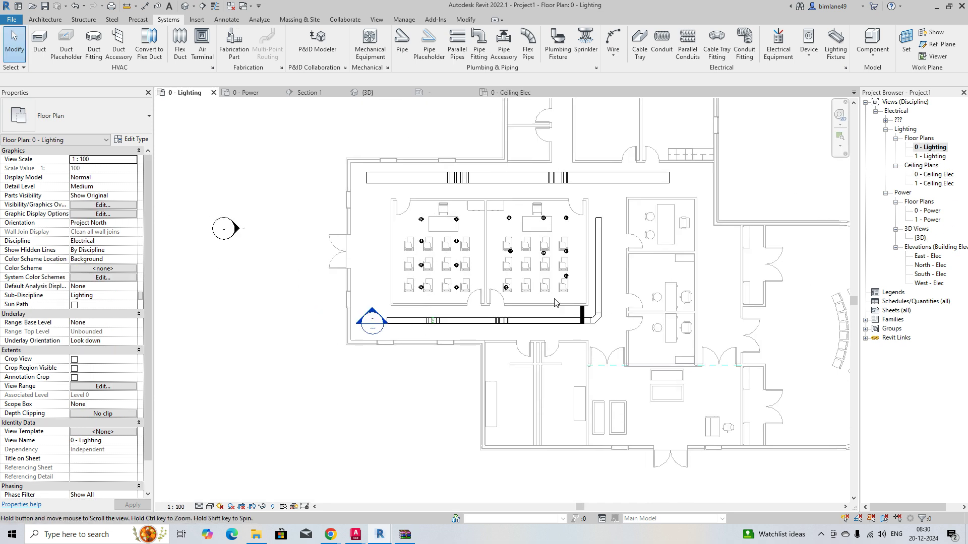
left_click(809, 41)
scroll(481, 225, "up", 4)
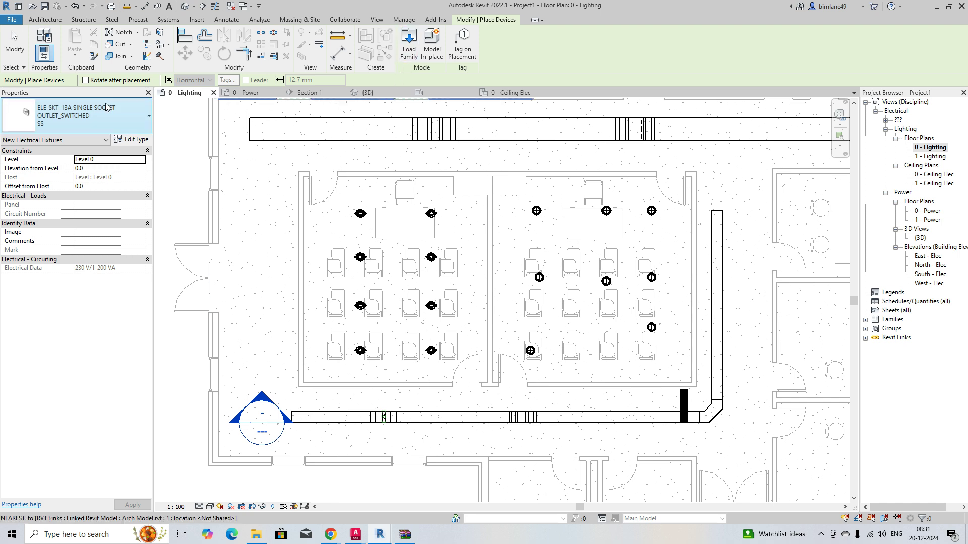
left_click(103, 170)
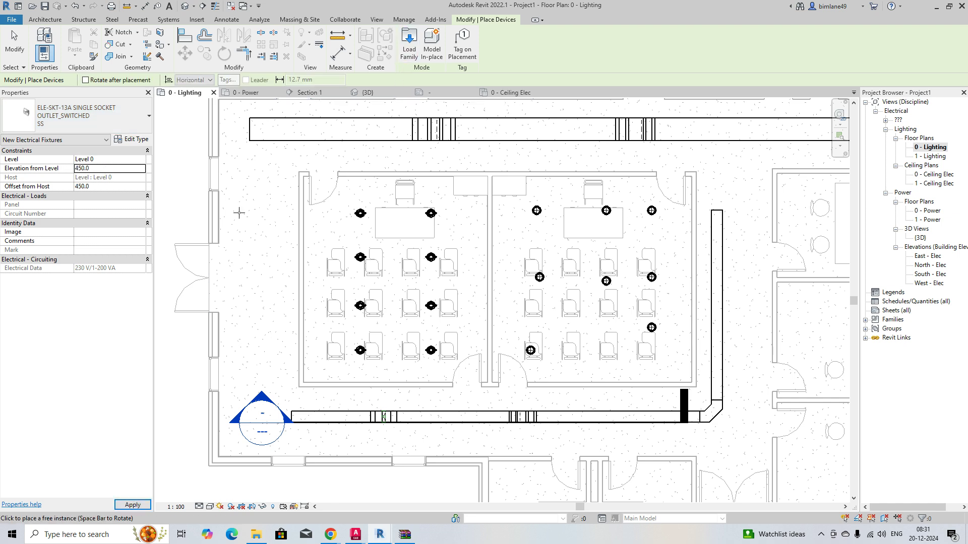
key("Escape")
key("Escape")
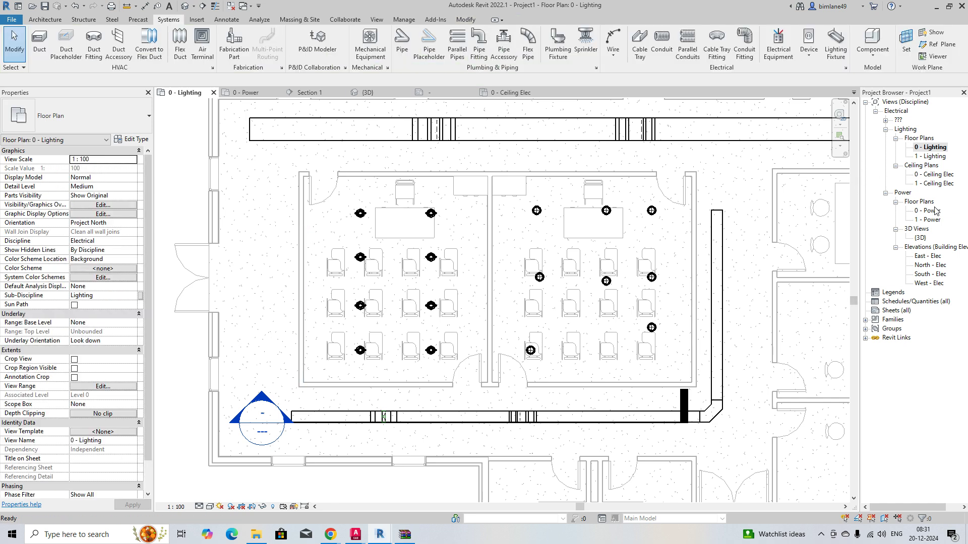
- In the 0 - Power floor plan, place a KT type ELE-SKT-13A SINGLE SOCKET OUTLET_SWITCHED on the left classroom's left wall
double_click(932, 211)
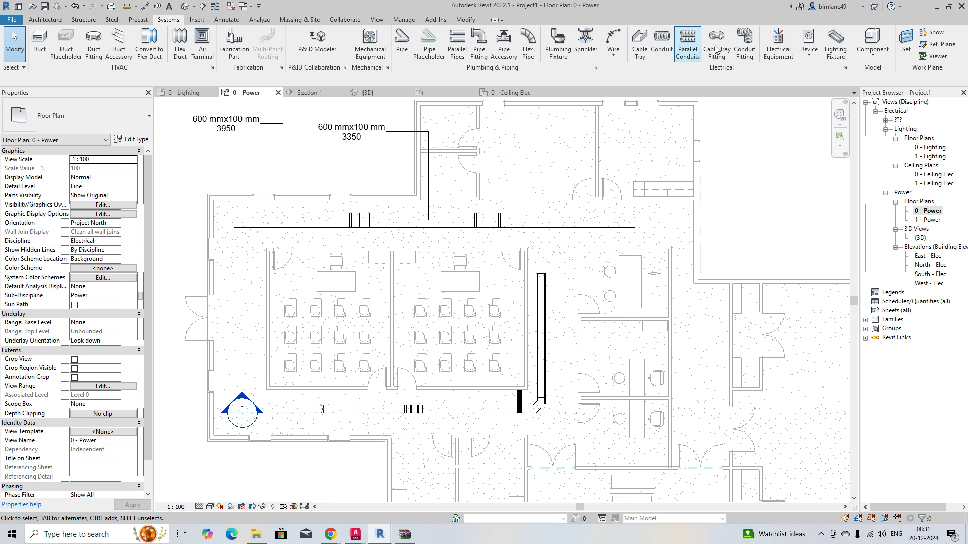
left_click(810, 41)
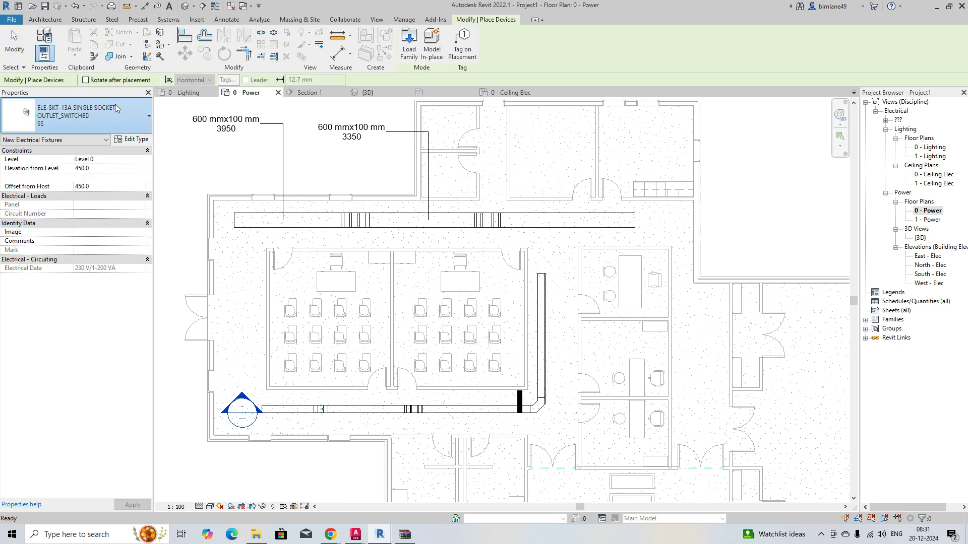
left_click(80, 116)
scroll(42, 278, "up", 2)
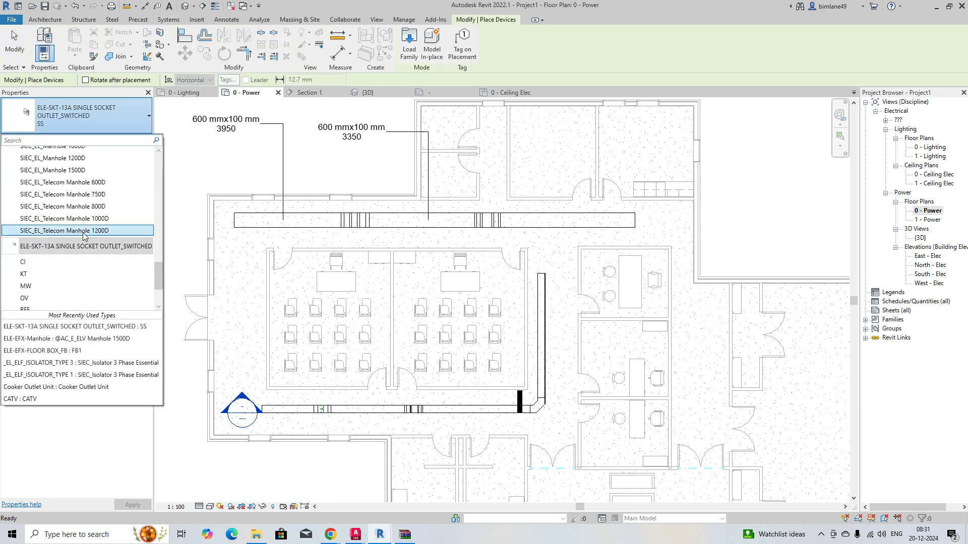
left_click(42, 277)
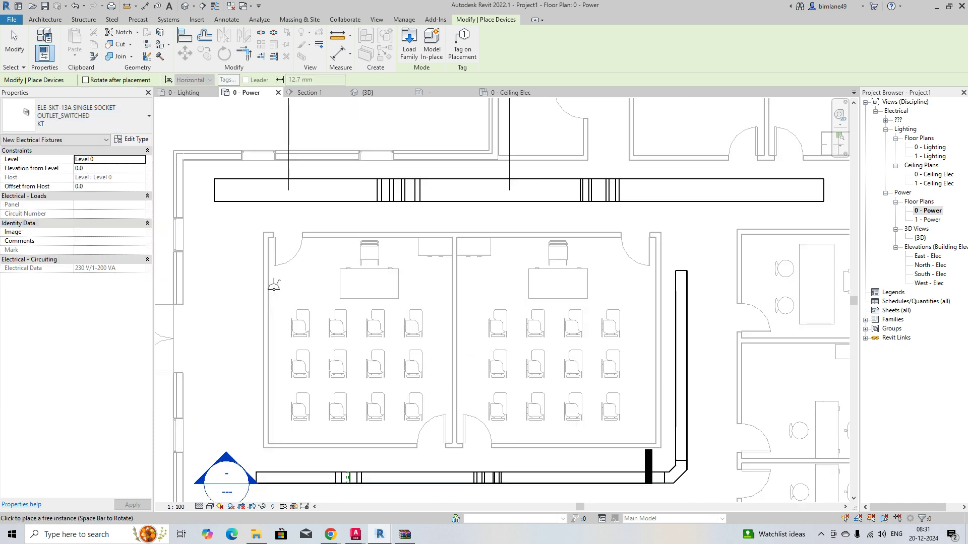
scroll(268, 289, "up", 3)
left_click(269, 289)
key("Escape")
key("Escape")
- Set the left-wall socket's elevation from level to 450 and place three more like it further down the same wall
left_click_drag(233, 260, 316, 334)
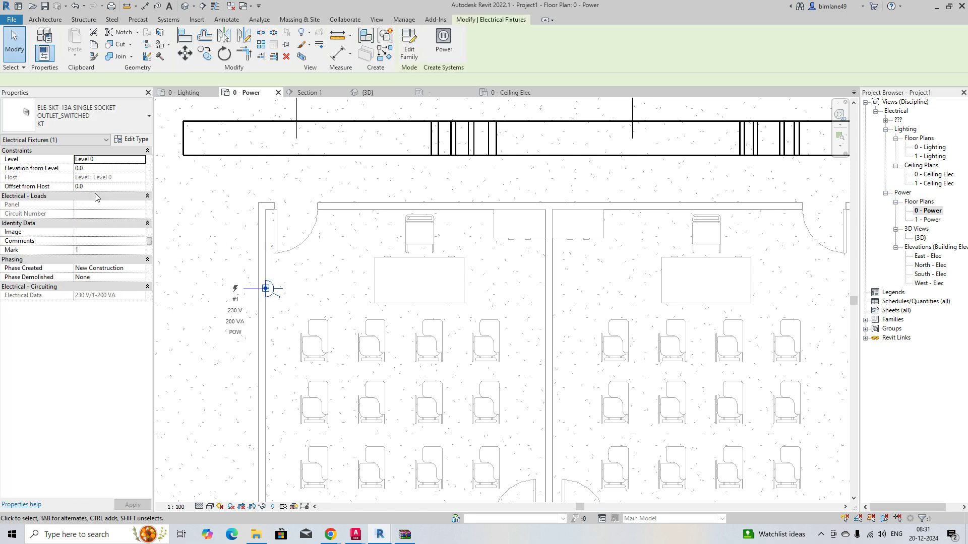
left_click(97, 169)
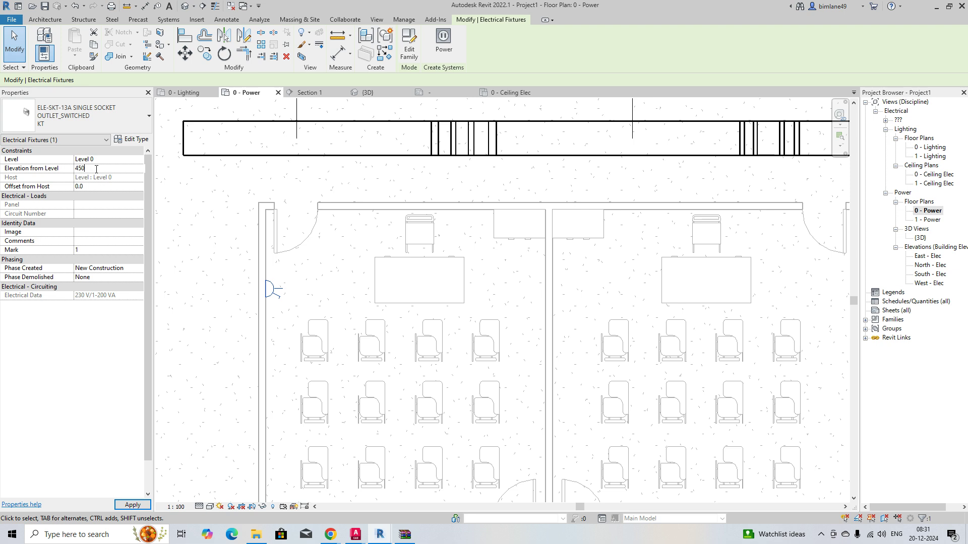
key("c")
key("s")
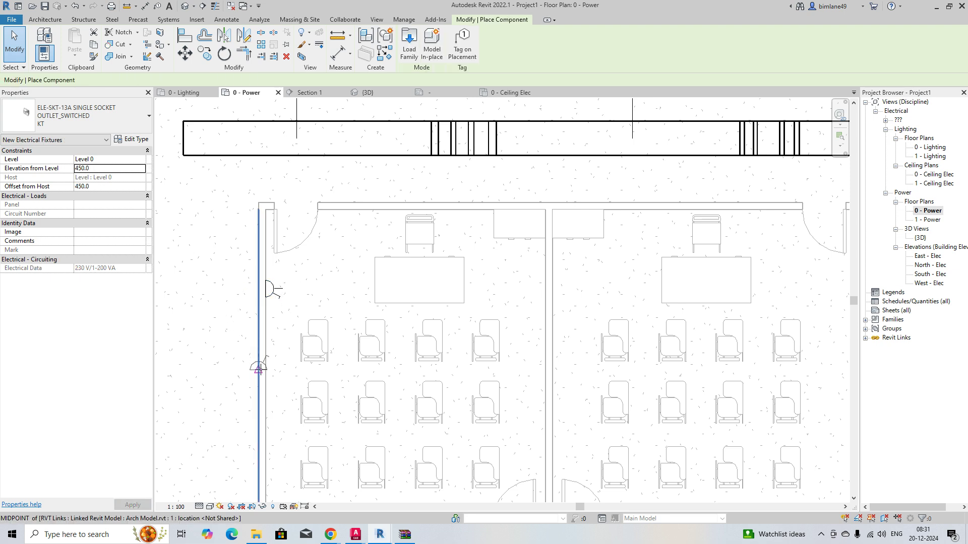
left_click(271, 342)
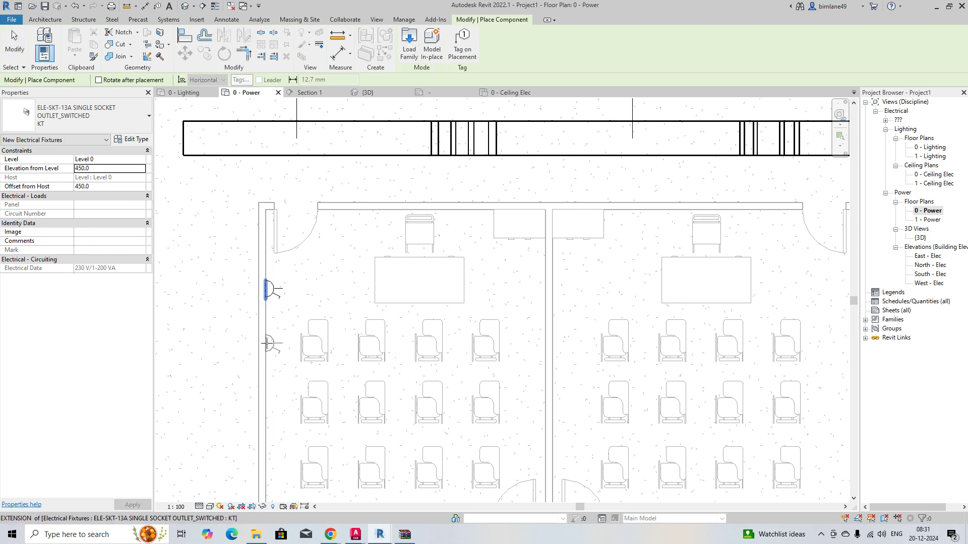
middle_click_drag(268, 401, 304, 274)
left_click(304, 274)
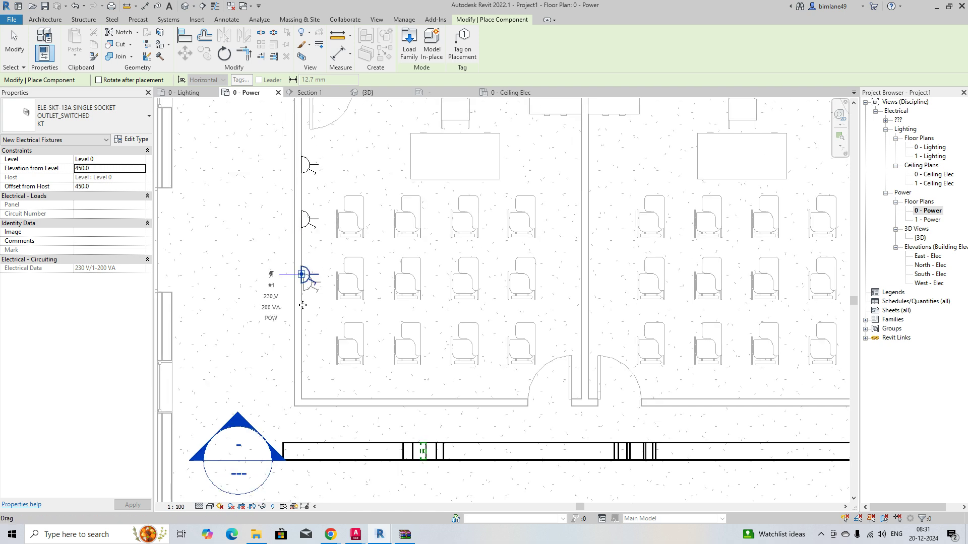
left_click(301, 341)
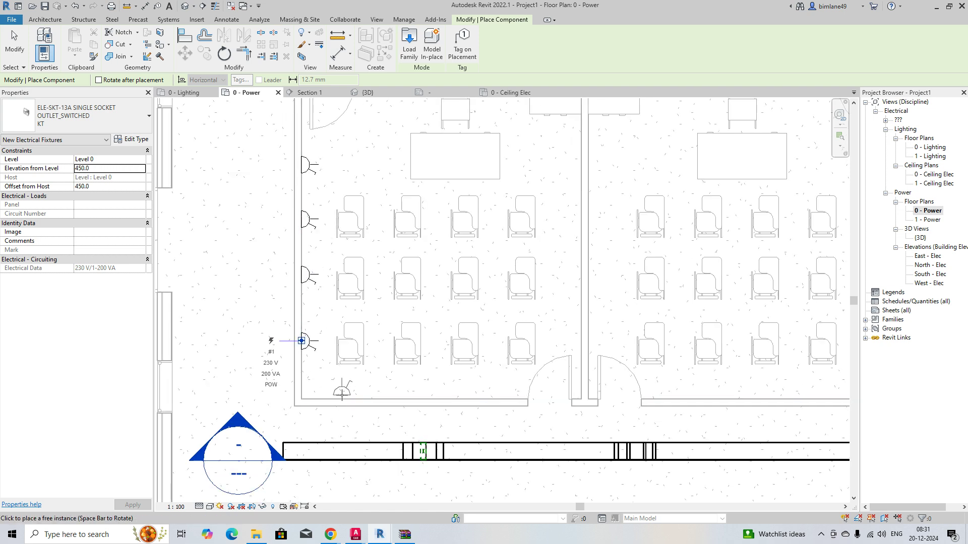
- Place two matching sockets along the left classroom's lower wall and three on its side of the dividing wall
left_click(343, 398)
left_click(424, 398)
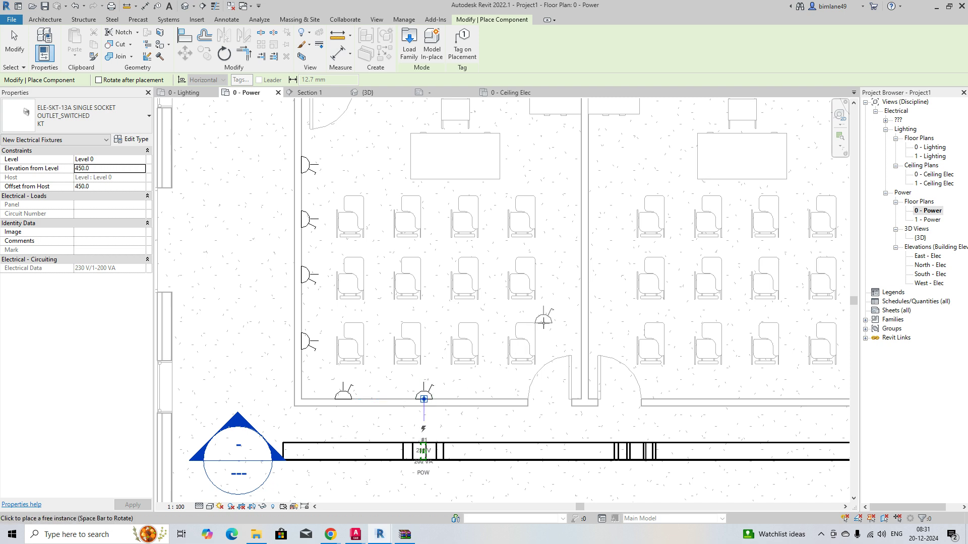
left_click(581, 219)
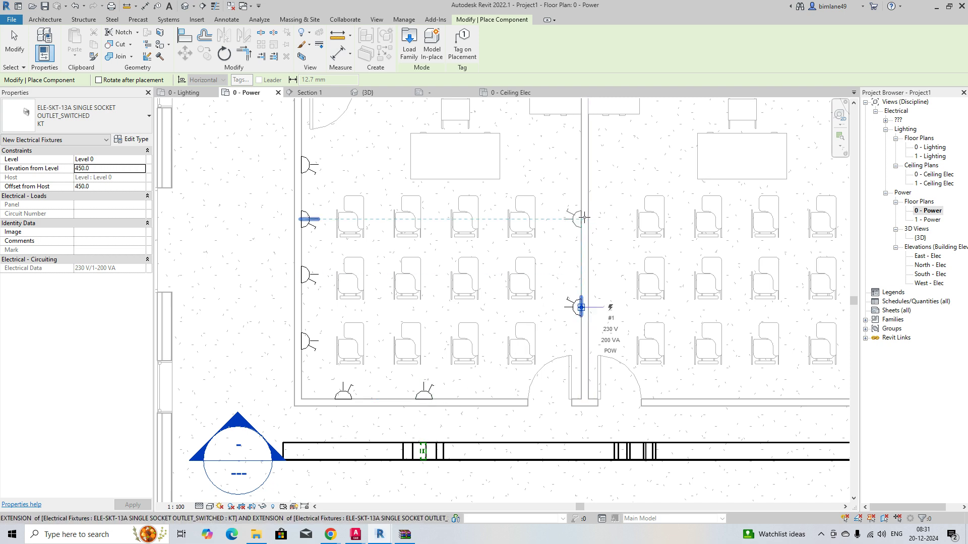
key("Escape")
key("Escape")
- Isolate the two classrooms with their sockets and cable tray in the 3D view using a selection box
left_click_drag(263, 129, 649, 435)
key("Escape")
scroll(504, 383, "down", 3)
left_click_drag(756, 452, 398, 217)
left_click(301, 56)
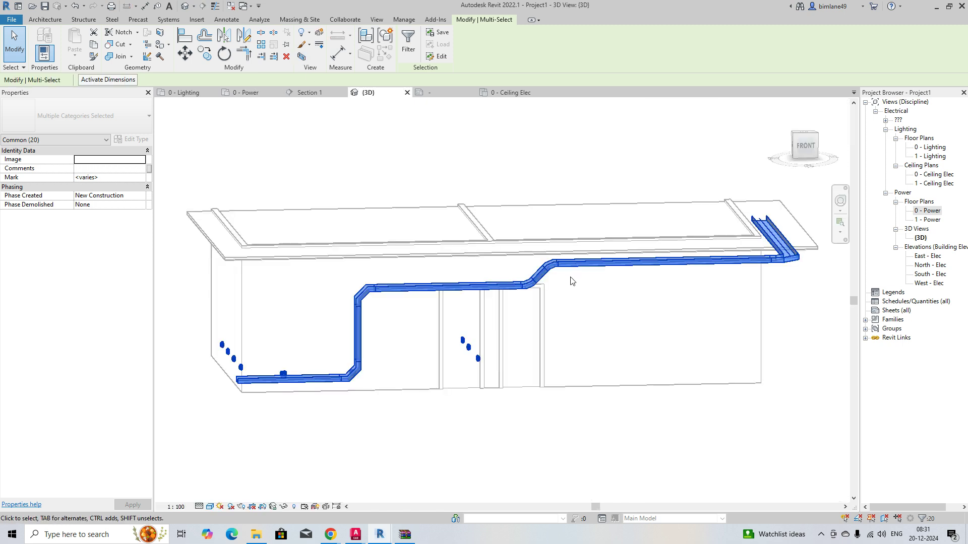
key("Escape")
middle_click_drag(454, 400, 518, 411, "shift")
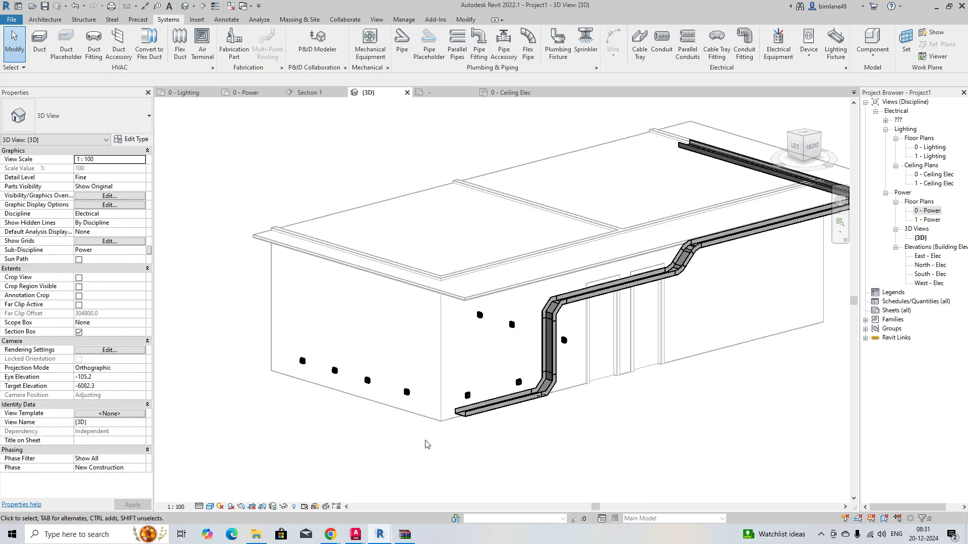
- Set the 3D view's visual style to Realistic and its scale to 1 : 100
left_click(210, 507)
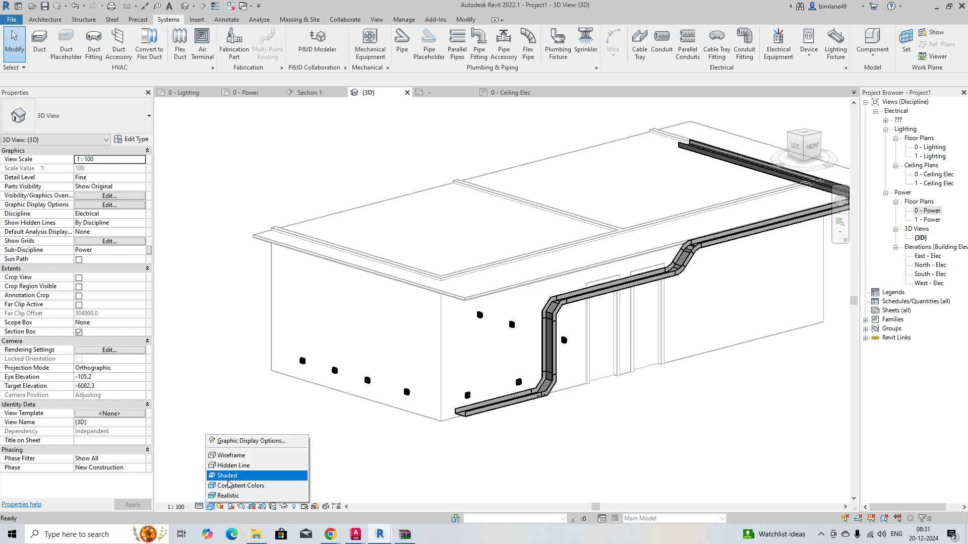
left_click(229, 496)
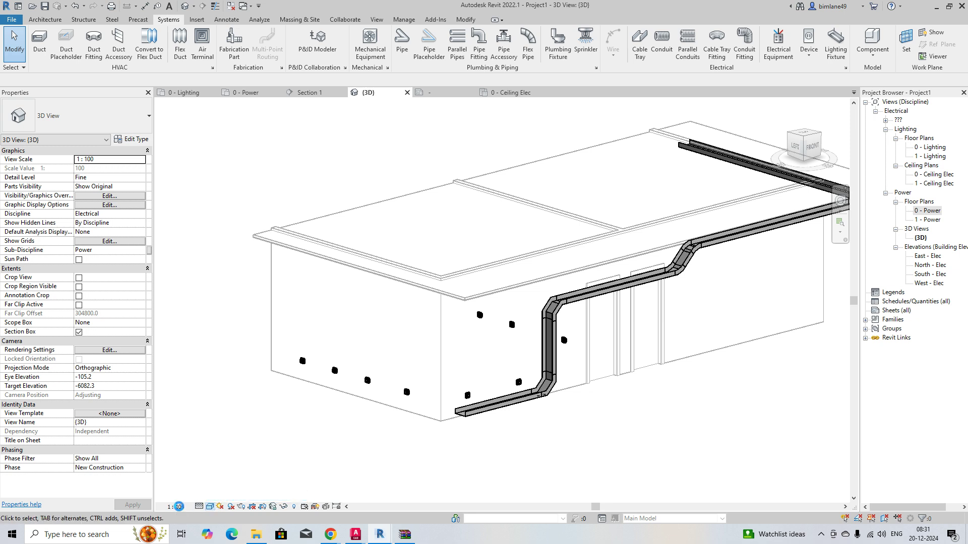
left_click(178, 507)
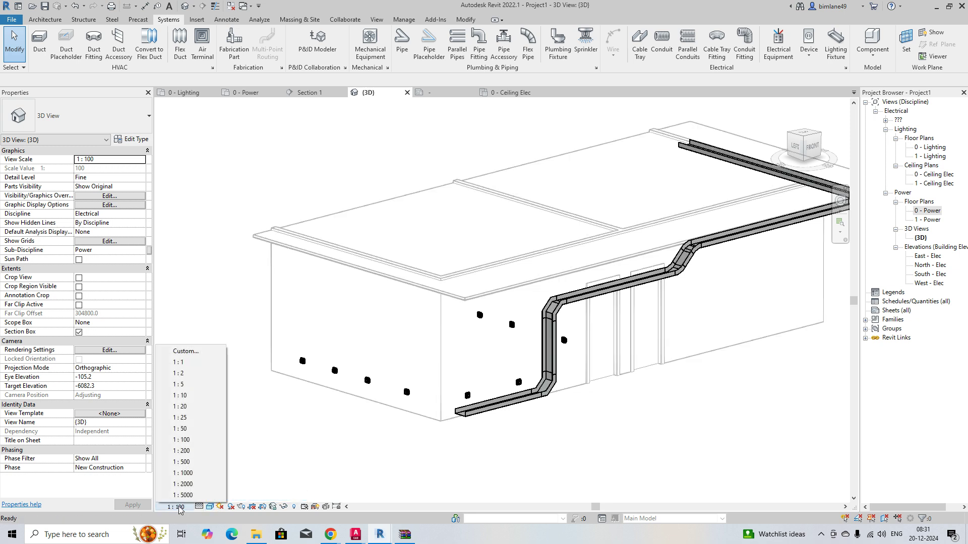
left_click(184, 439)
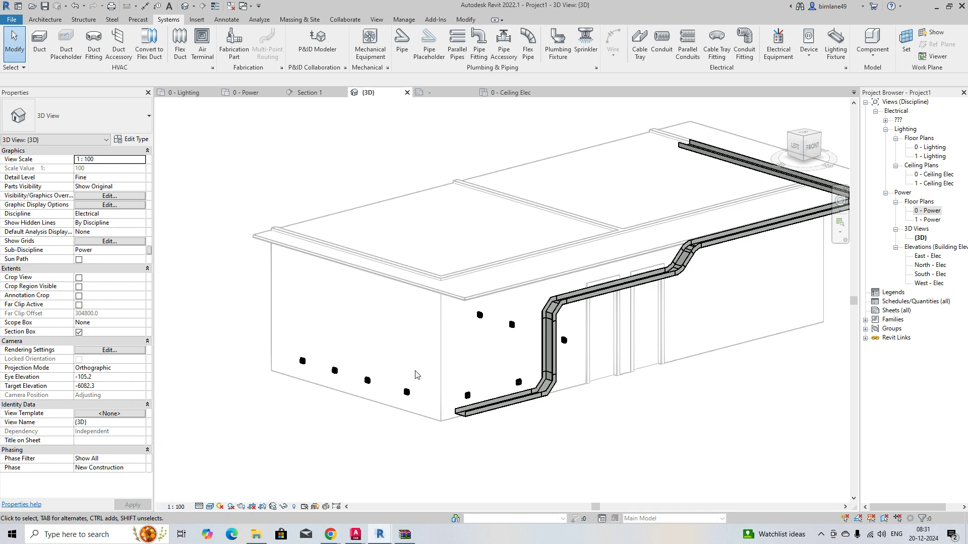
- Turn on thin-line display and inspect the wall sockets from inside the classrooms
scroll(396, 380, "up", 5)
middle_click_drag(396, 381, 662, 398, "shift")
scroll(387, 282, "up", 5)
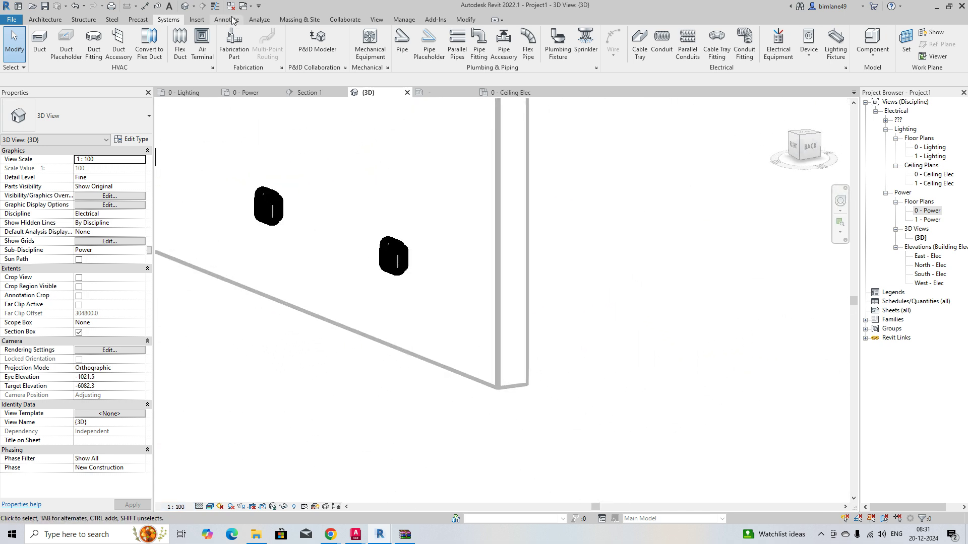
left_click(216, 6)
scroll(618, 320, "down", 5)
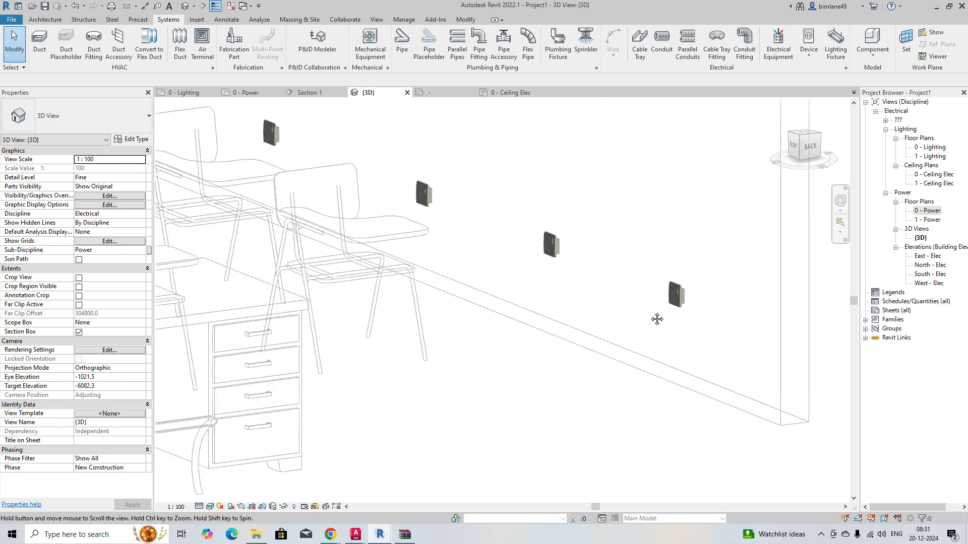
scroll(424, 291, "down", 5)
scroll(472, 226, "up", 2)
scroll(472, 227, "down", 4)
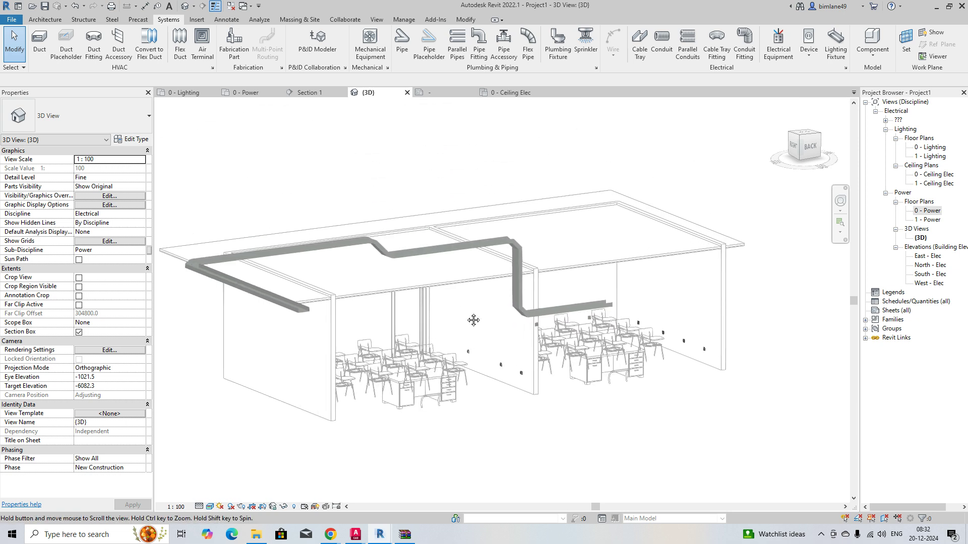
- In the 0 - Power plan, place three ELE-DBD-3 PHASE_Distribution Board_Surface Mounted - 450 units, type DB, on the corridor side of the right classroom's upper wall
left_click(246, 93)
middle_click_drag(482, 355, 383, 387)
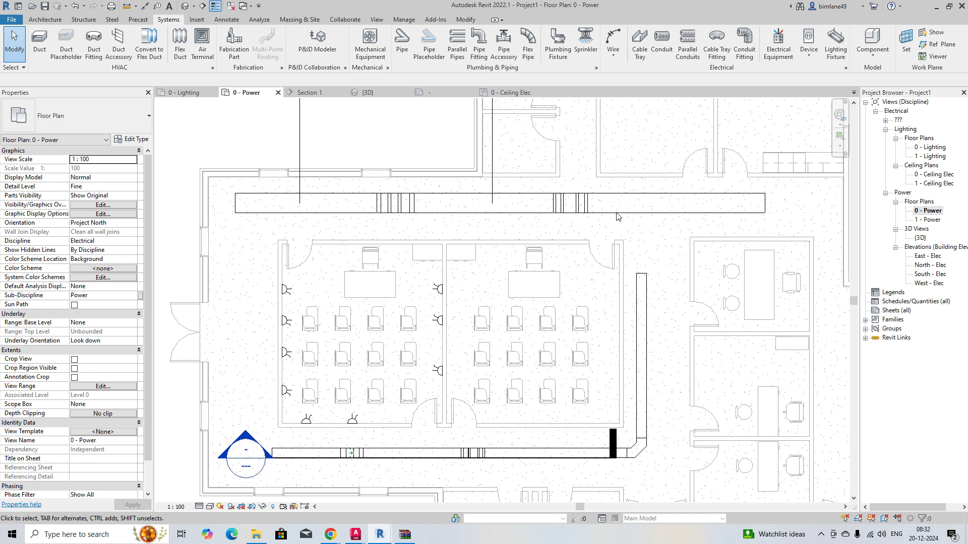
left_click(778, 43)
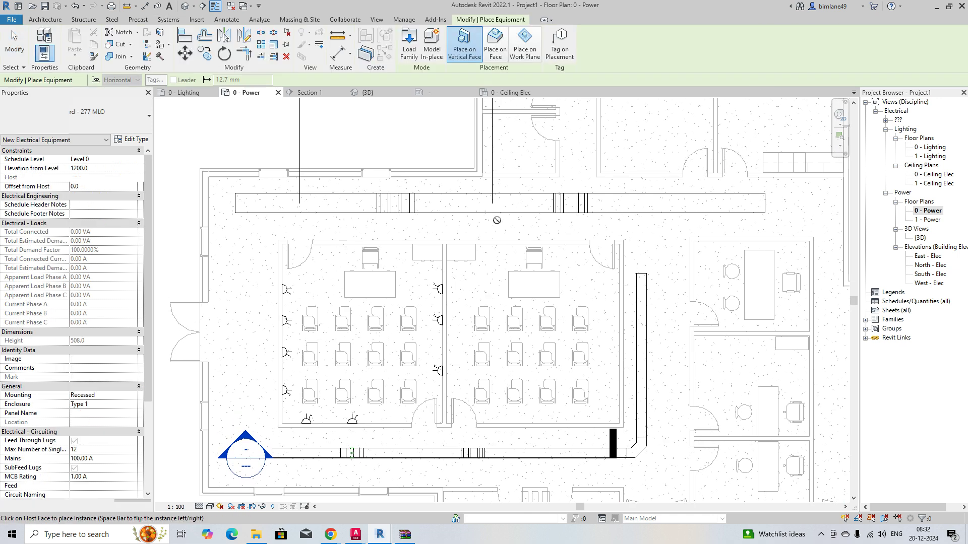
left_click(76, 115)
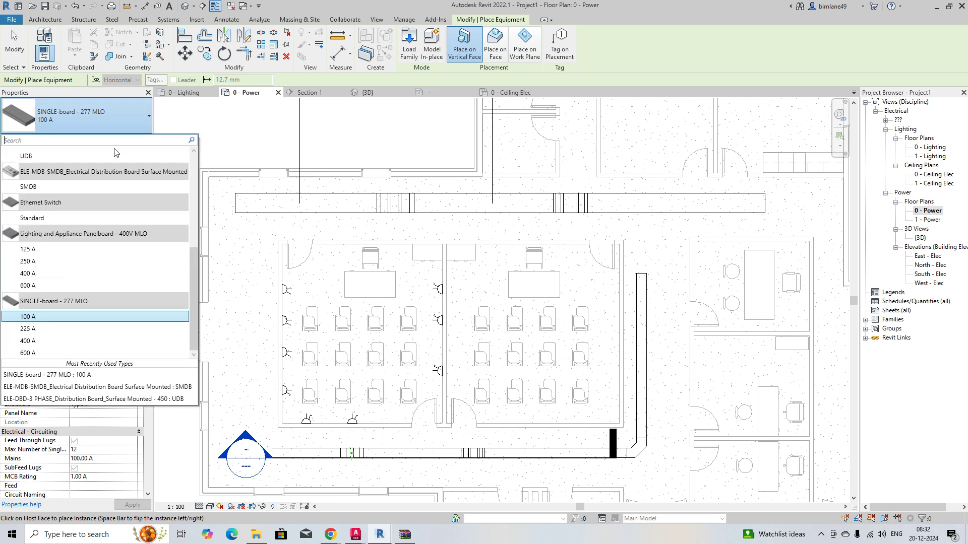
scroll(64, 309, "up", 3)
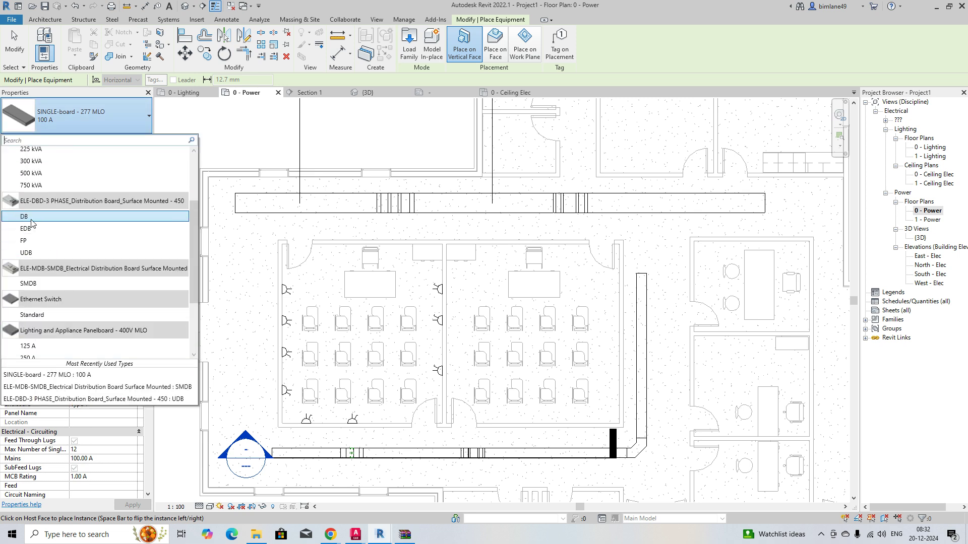
left_click(61, 219)
scroll(428, 238, "up", 4)
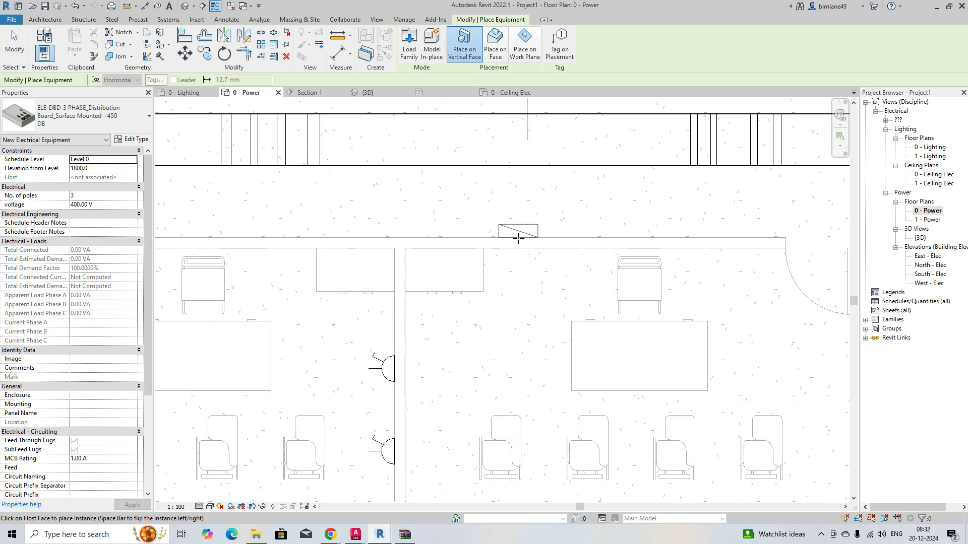
scroll(518, 239, "down", 5)
scroll(523, 242, "up", 5)
left_click(525, 236)
left_click(581, 235)
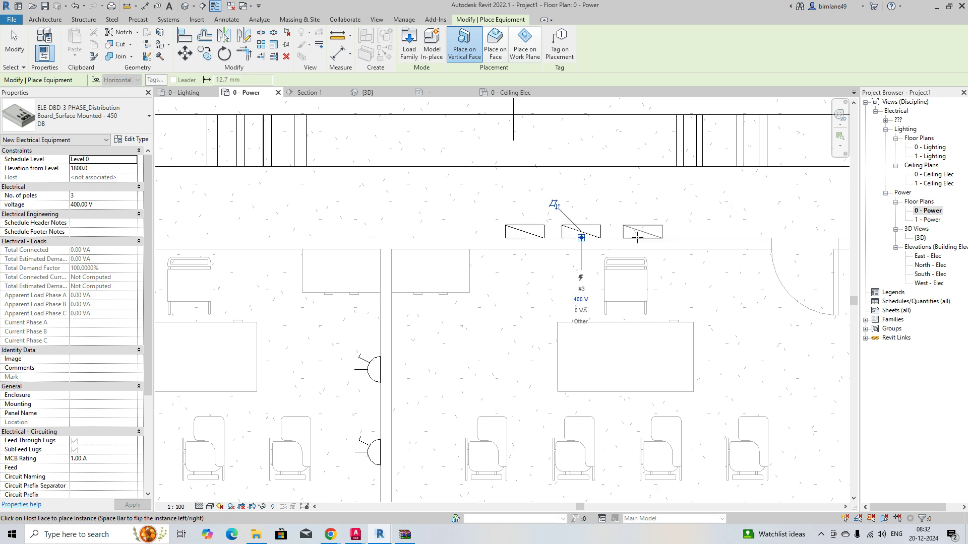
left_click(637, 235)
key("Escape")
key("Escape")
scroll(532, 237, "down", 4)
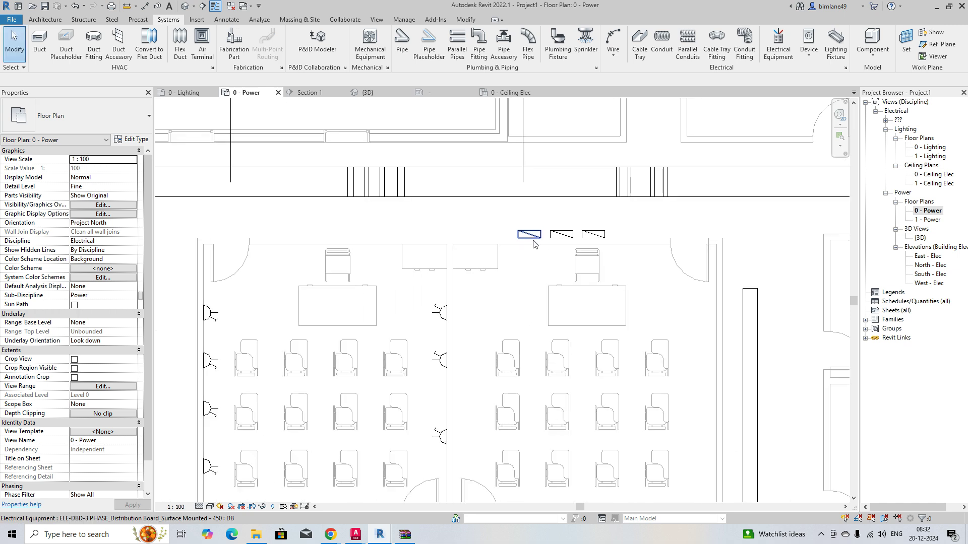
- Compare the 0 - Lighting and 0 - Power floor plans to check whether the three distribution boards are shown in both
middle_click_drag(531, 245, 532, 235)
left_click(931, 147)
middle_click_drag(612, 244, 589, 301)
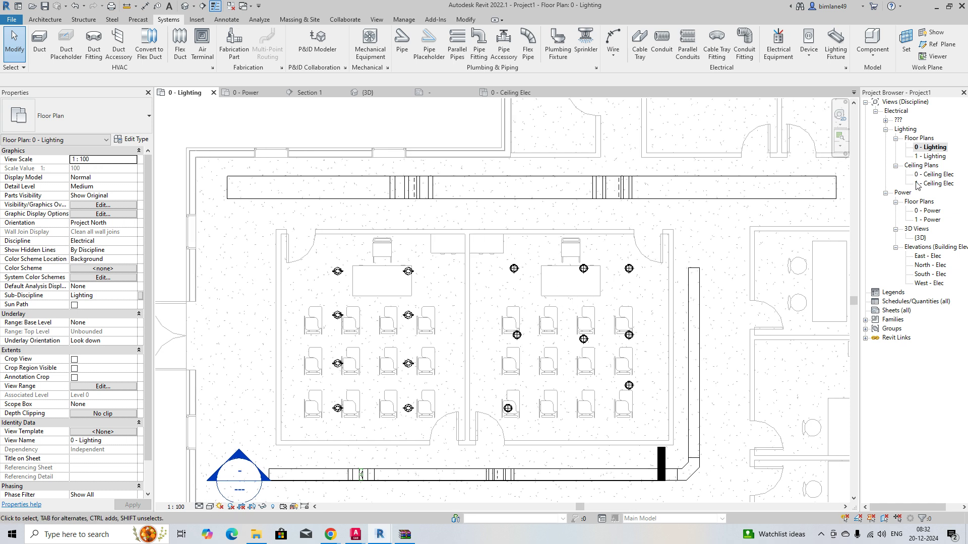
double_click(930, 212)
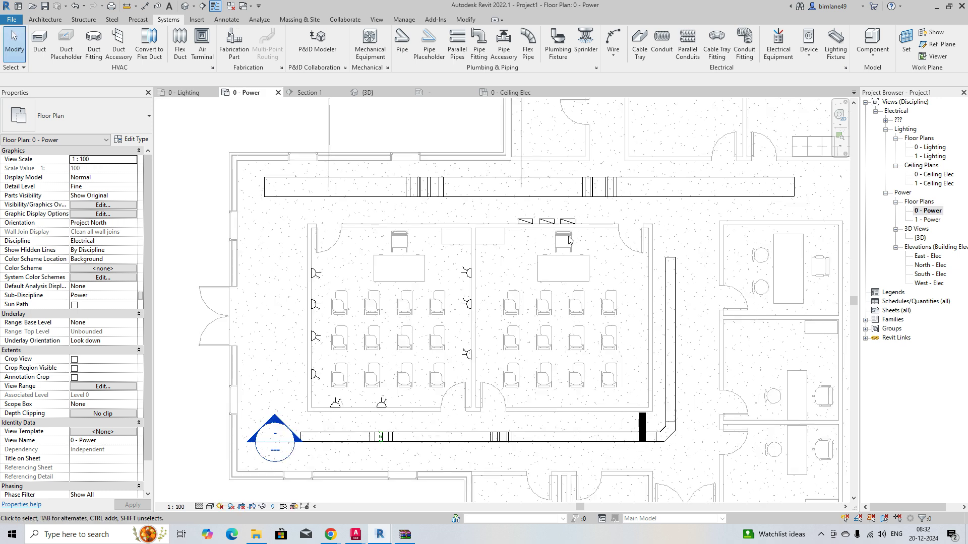
scroll(541, 224, "up", 2)
left_click_drag(487, 211, 612, 243)
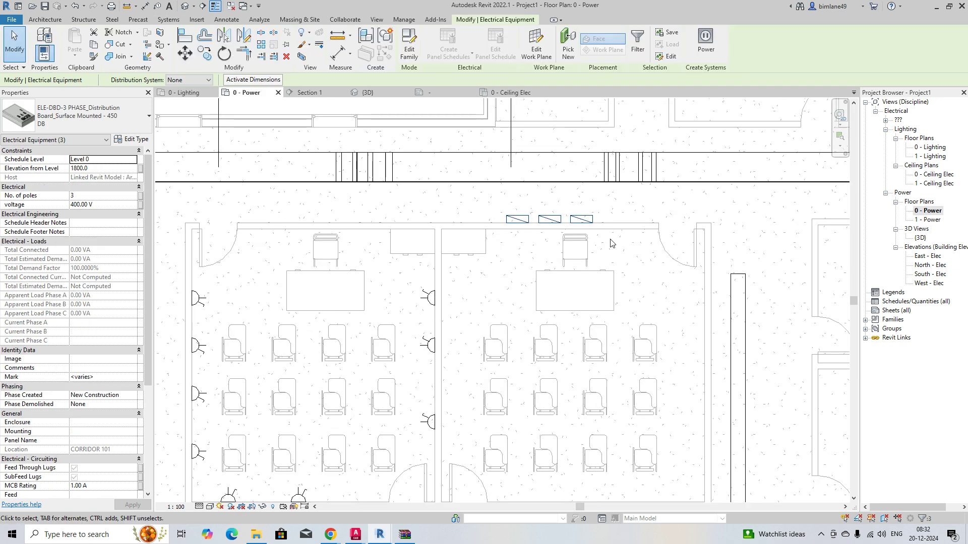
key("Escape")
- Turn on the visibility of Electrical Equipment and Electrical Fixtures in the 0 - Lighting floor plan
left_click(934, 147)
double_click(933, 147)
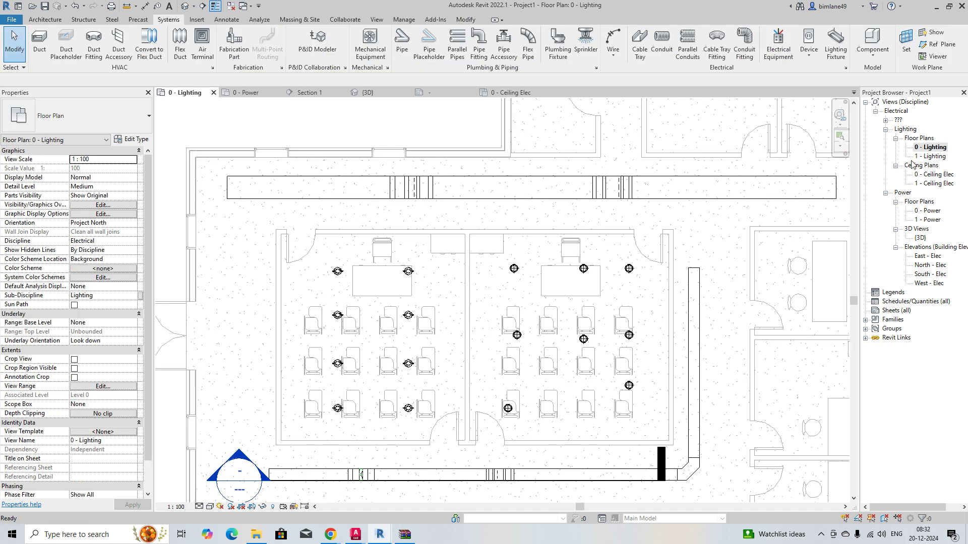
key("v")
key("g")
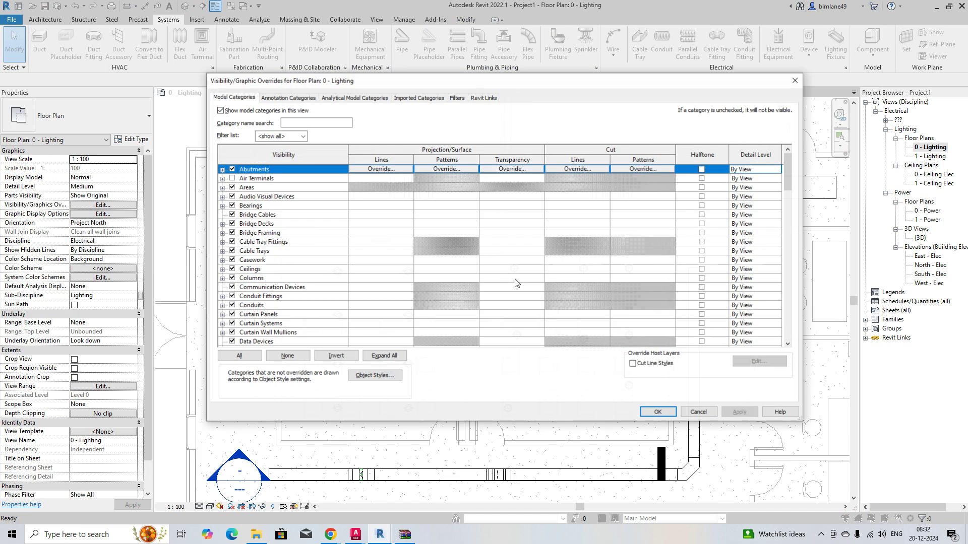
left_click(275, 243)
key("e")
scroll(261, 262, "down", 1)
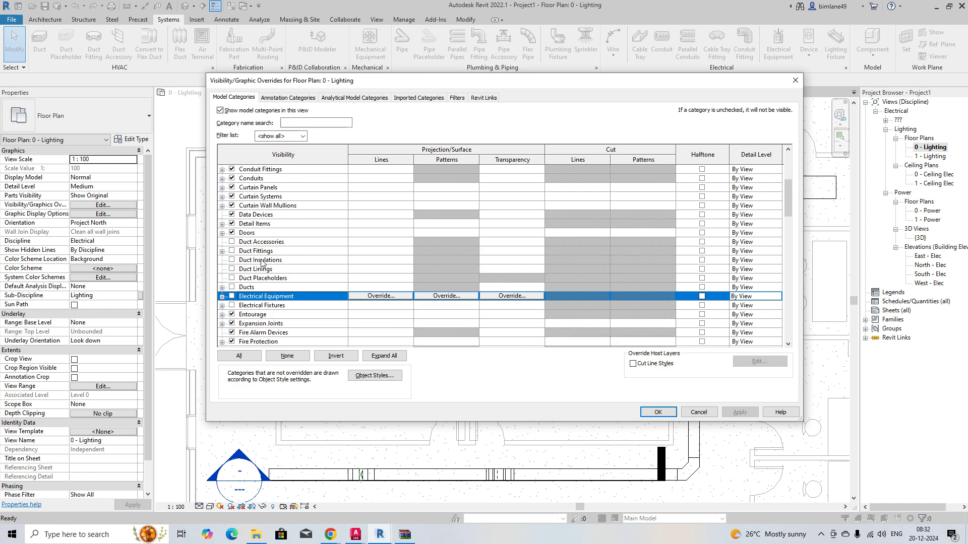
left_click(232, 305)
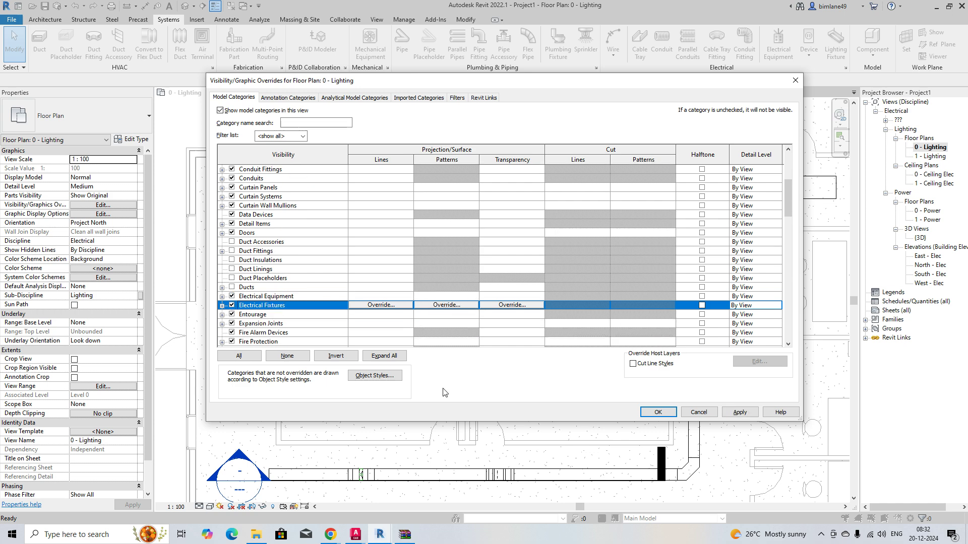
left_click(656, 412)
- Try to enter a different voltage for the middle distribution board on the corridor wall
scroll(498, 274, "up", 4)
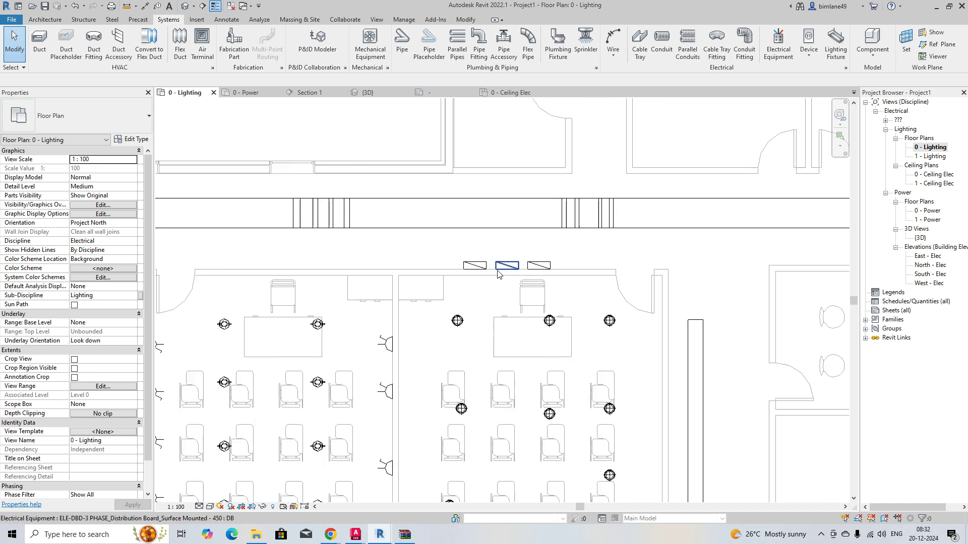
scroll(498, 274, "up", 3)
left_click(478, 281)
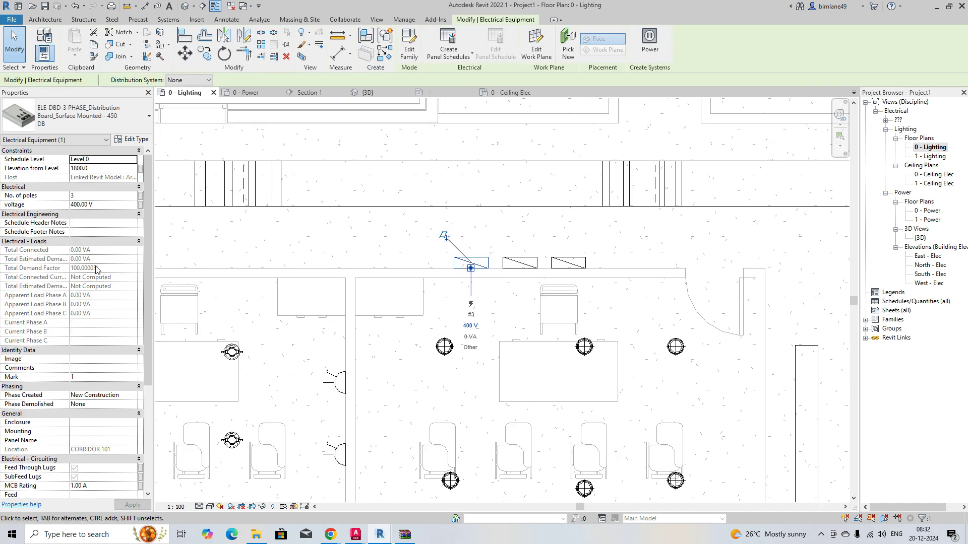
key("Escape")
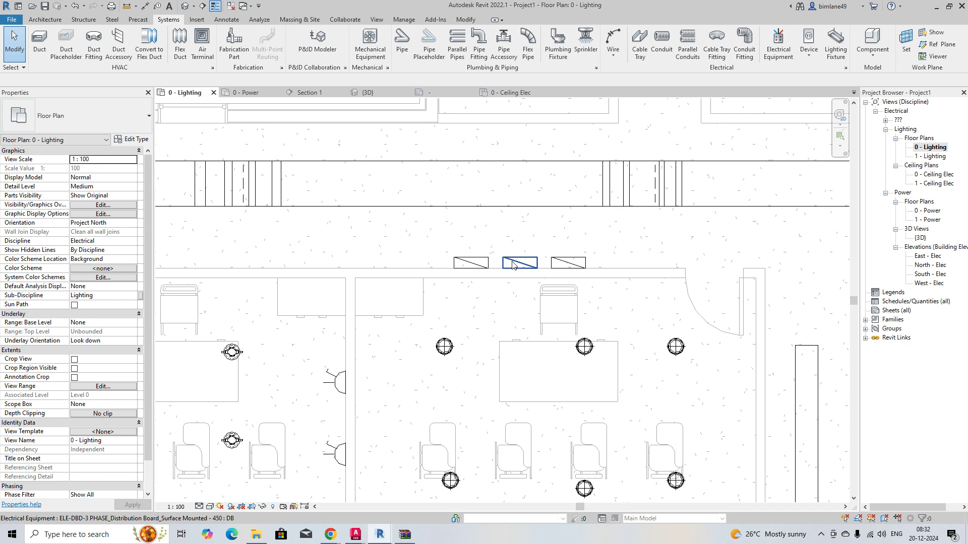
left_click(105, 204)
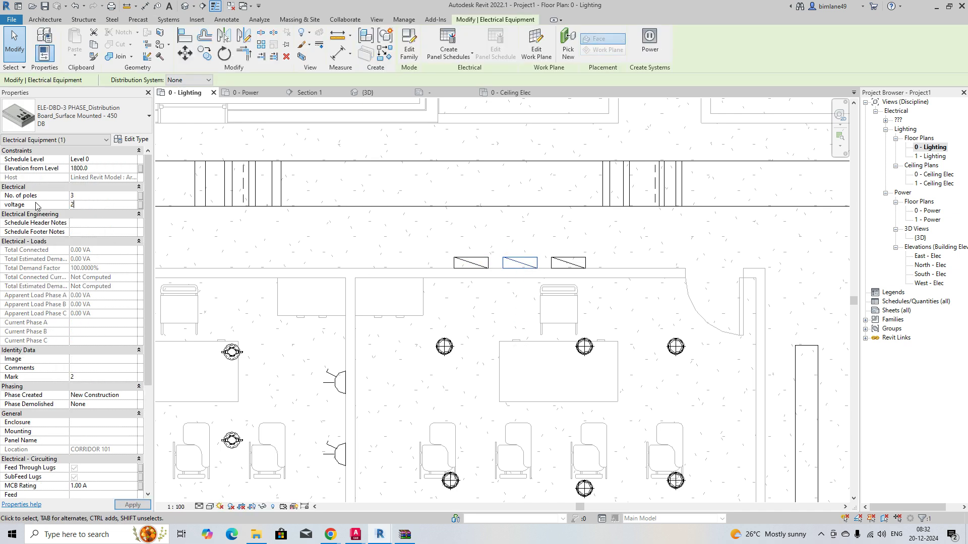
left_click(324, 298)
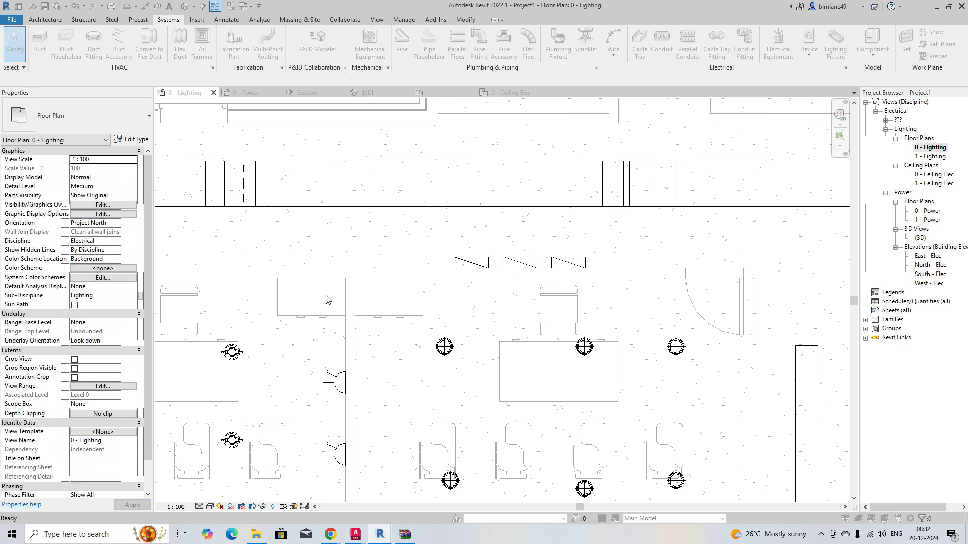
- Check the distribution systems in the electrical settings and enter 400 V as the middle distribution board's voltage
key("e")
key("s")
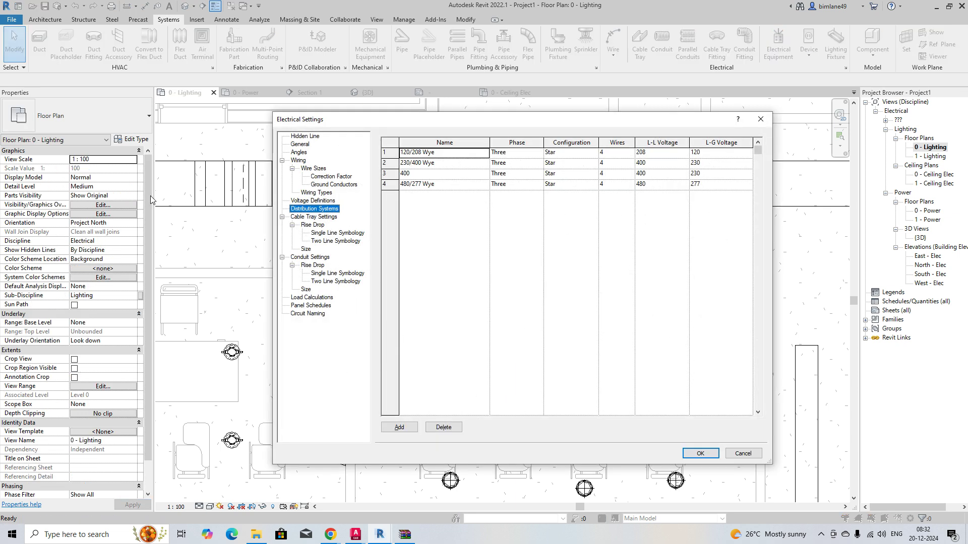
key("Escape")
left_click(517, 260)
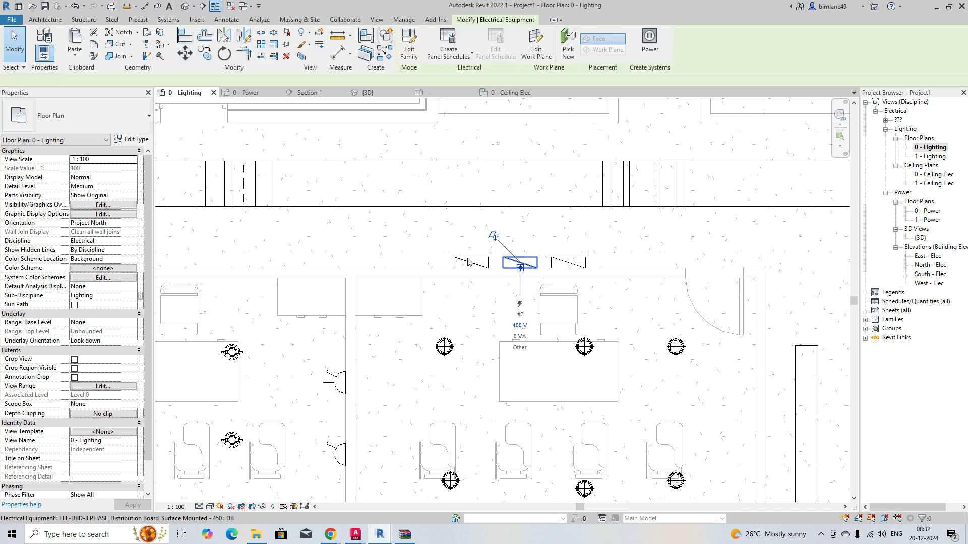
left_click(99, 204)
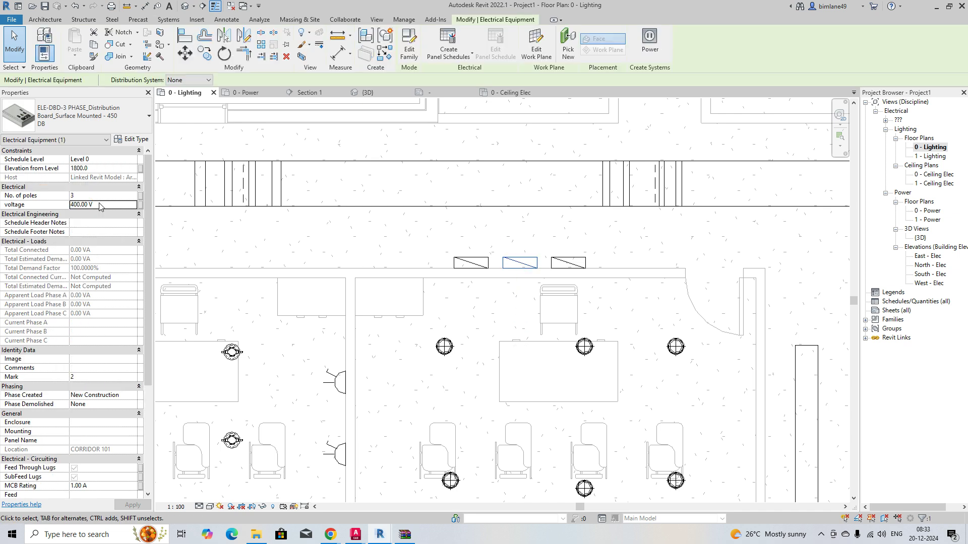
key("Return")
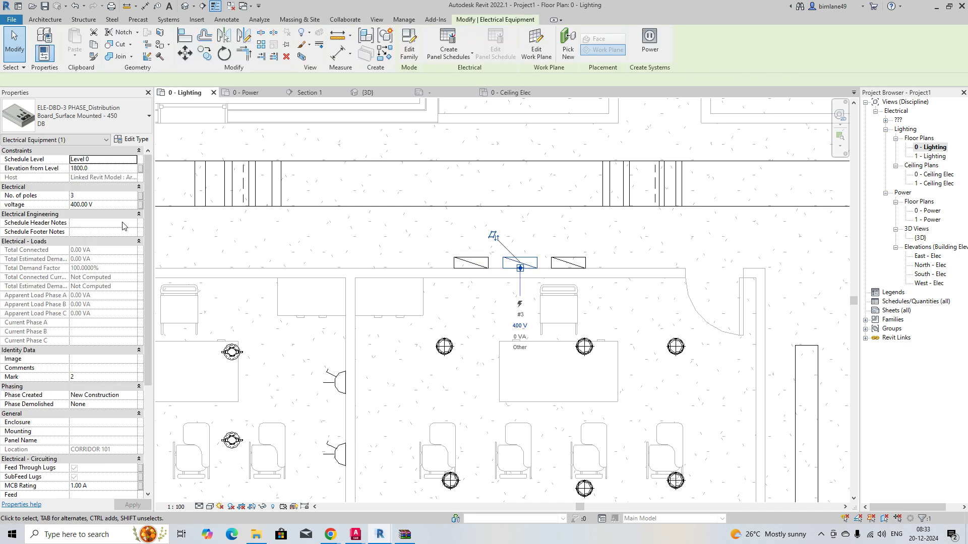
scroll(512, 261, "down", 2)
key("Escape")
scroll(438, 227, "down", 3)
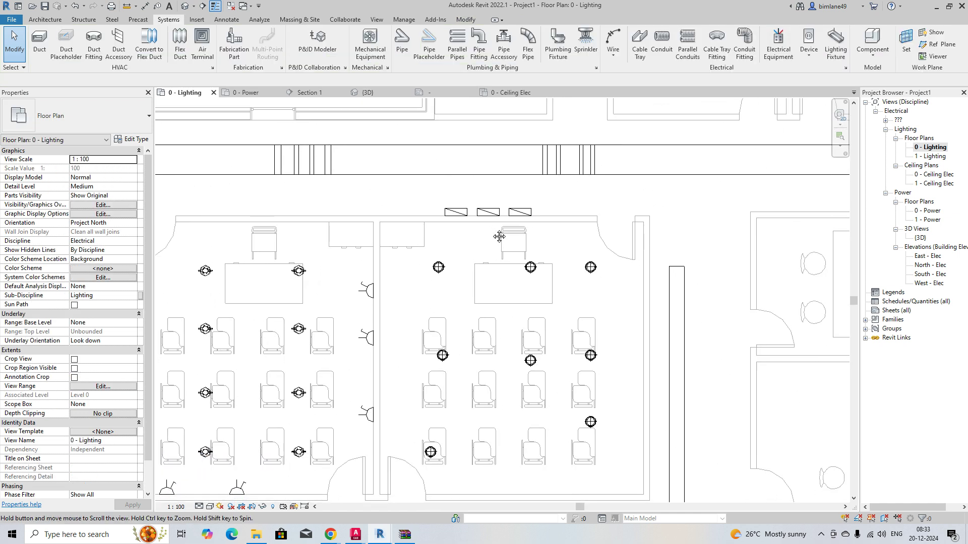
- Assign the 230/400 Wye distribution system to the leftmost distribution board and set its circuit naming to By Phase
left_click(455, 212)
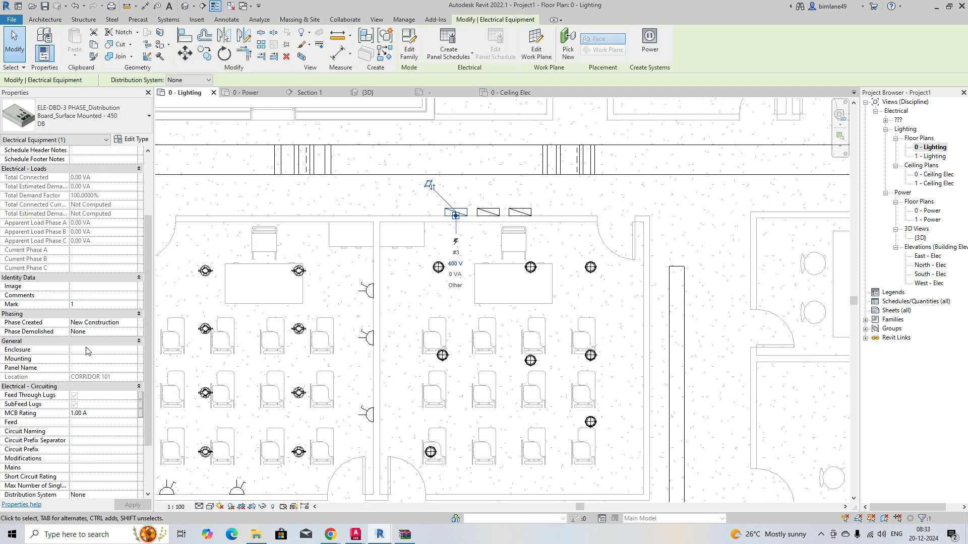
scroll(89, 352, "down", 3)
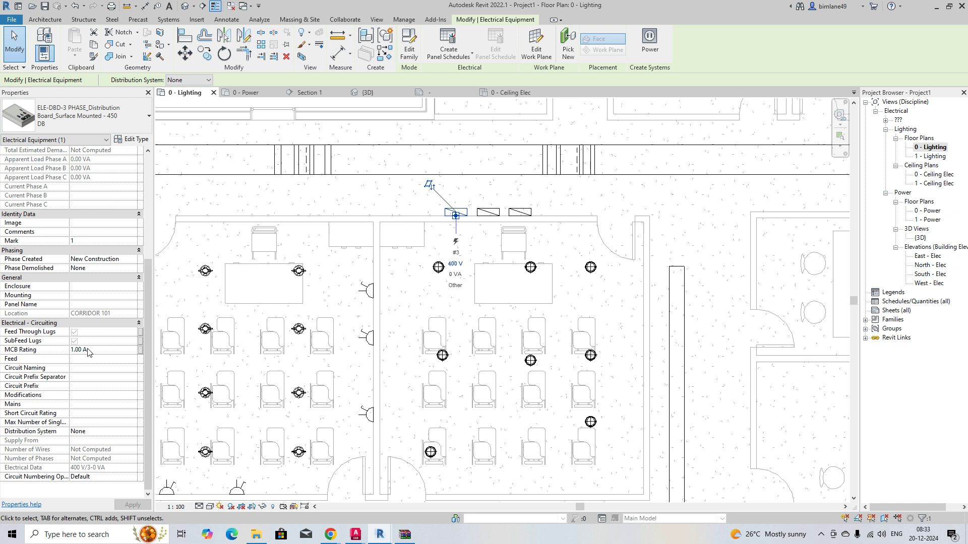
left_click(79, 424)
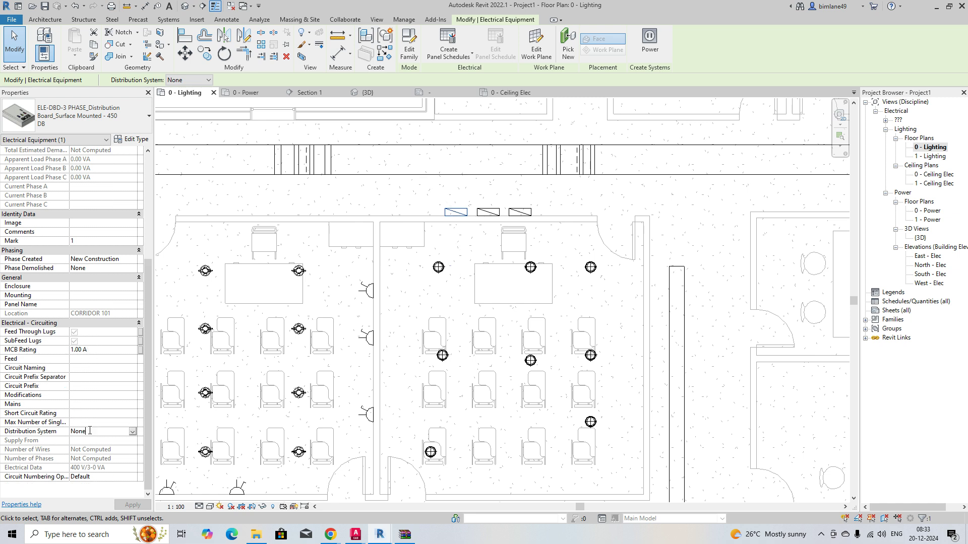
left_click(131, 432)
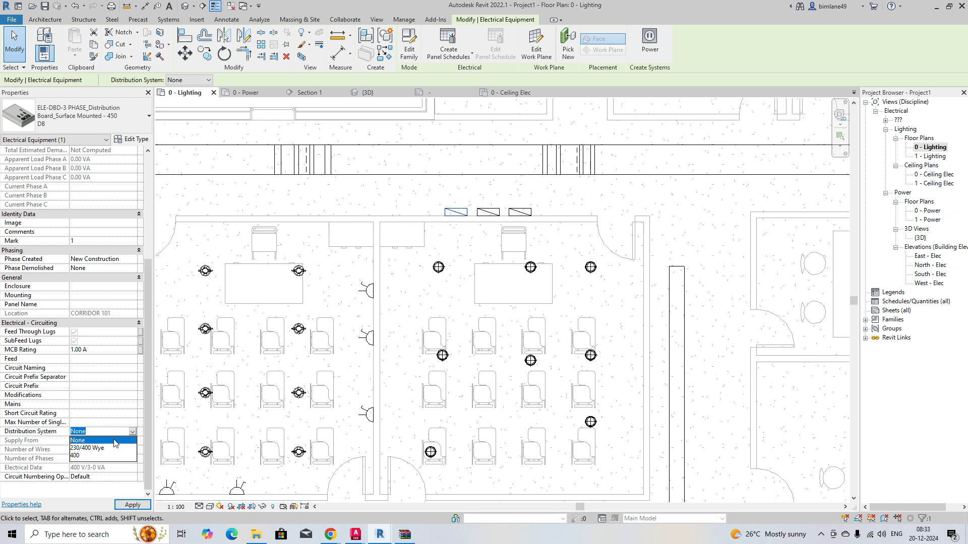
left_click(87, 449)
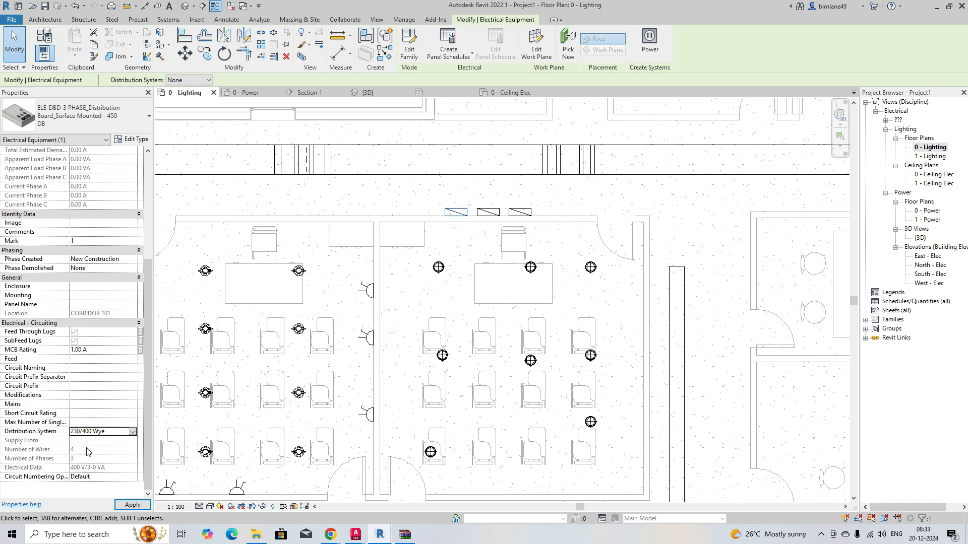
left_click(132, 368)
left_click(85, 406)
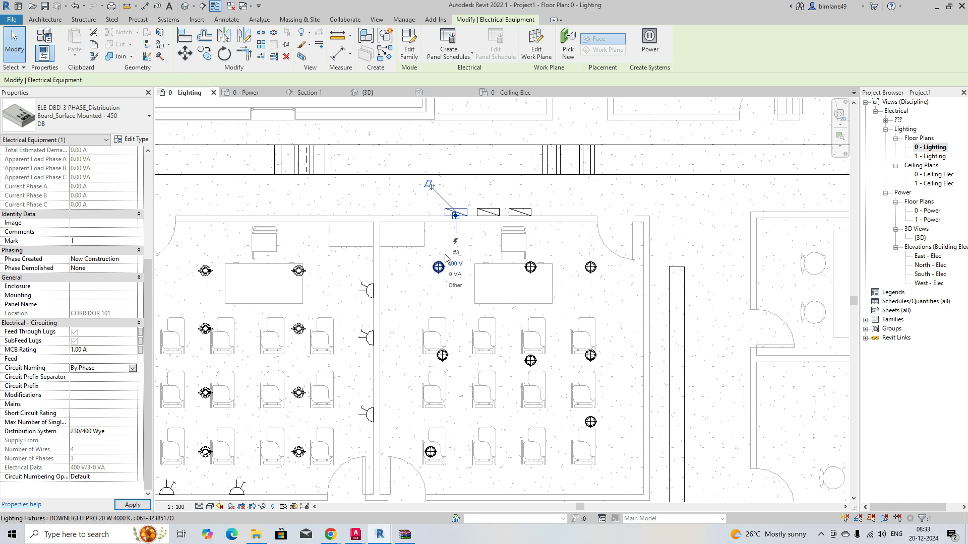
left_click(471, 202)
- Set the middle distribution board's voltage to 480 V and assign it the 480/277 Wye distribution system
left_click(488, 212)
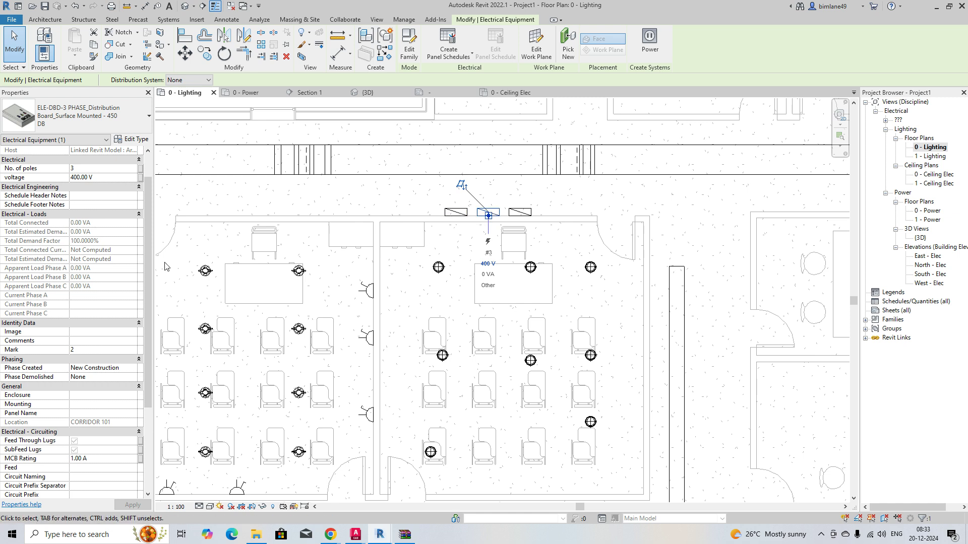
left_click(105, 178)
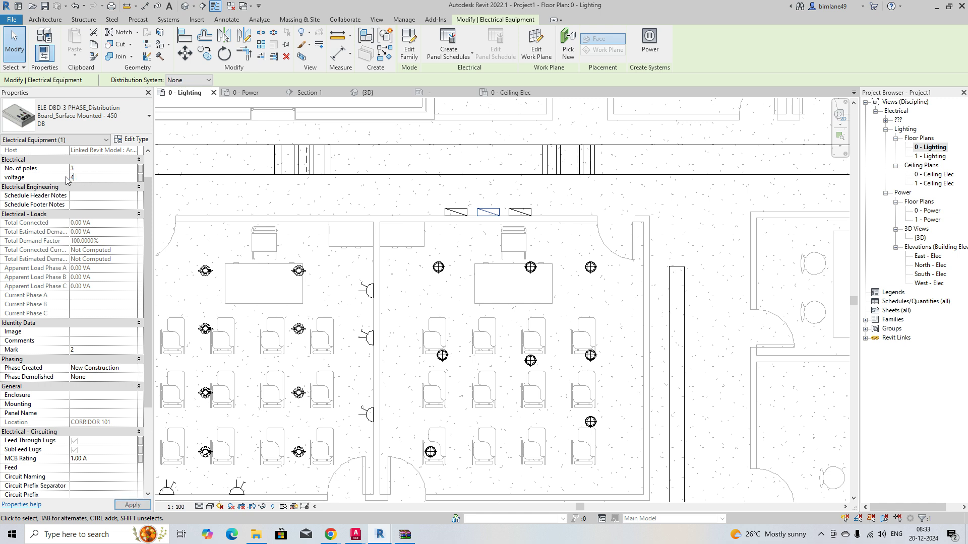
left_click(356, 196)
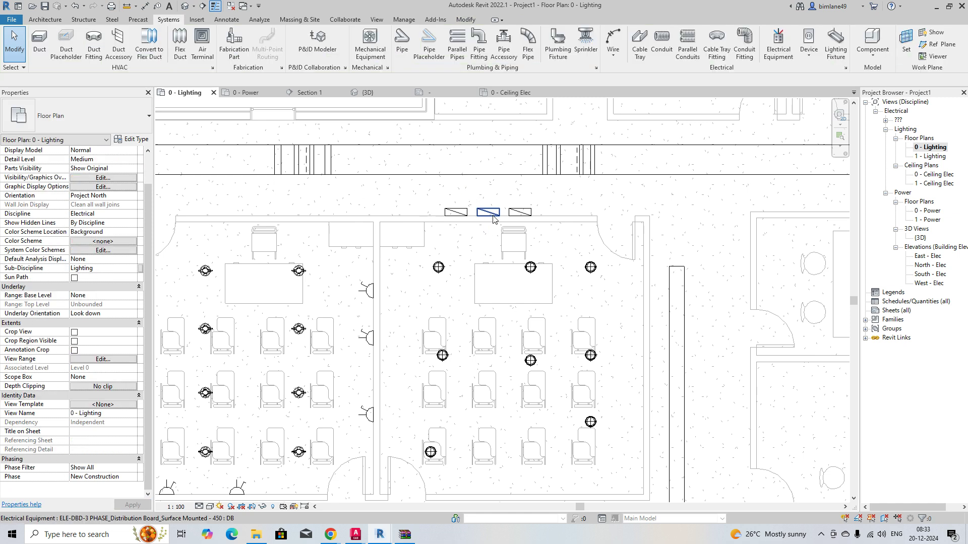
left_click(489, 212)
left_click(207, 80)
left_click(180, 101)
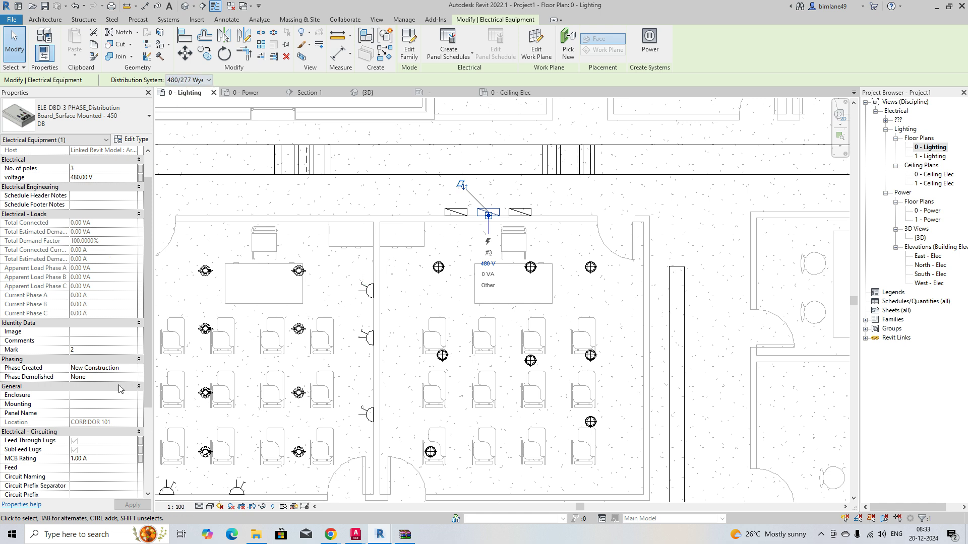
- Set the panel names to DB-LP-02 for the middle distribution board and DB-LP-01 for the leftmost one
scroll(102, 406, "down", 1)
left_click(85, 368)
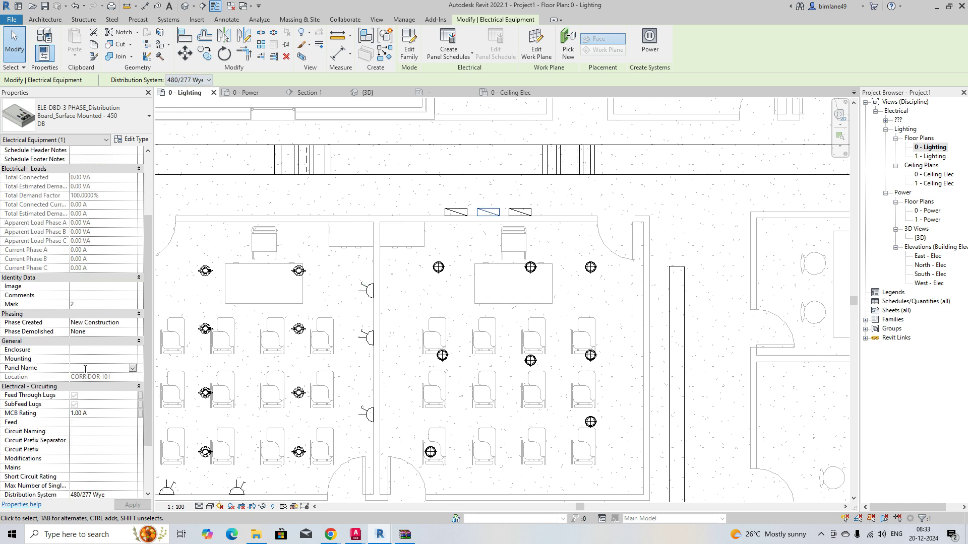
type("DB-LP-02")
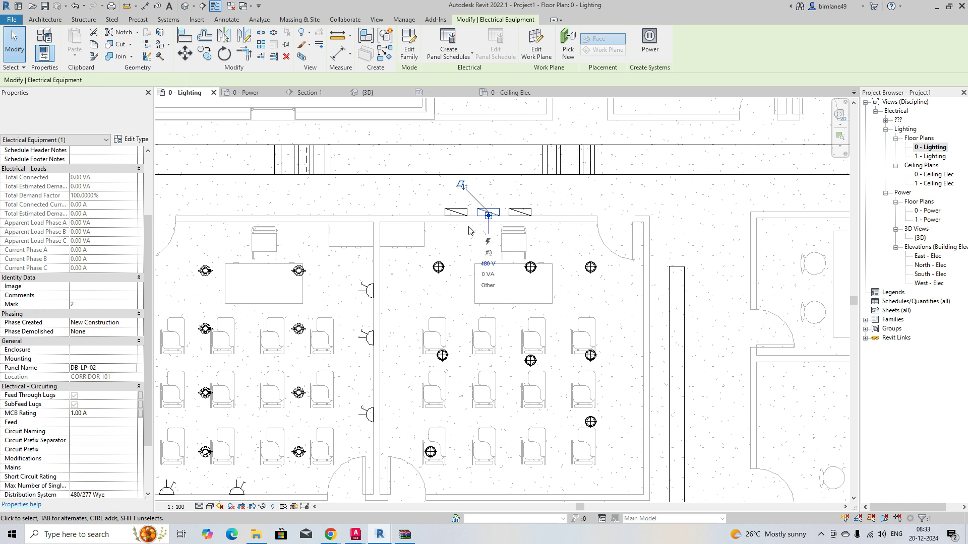
left_click(455, 212)
type("DB-LP-")
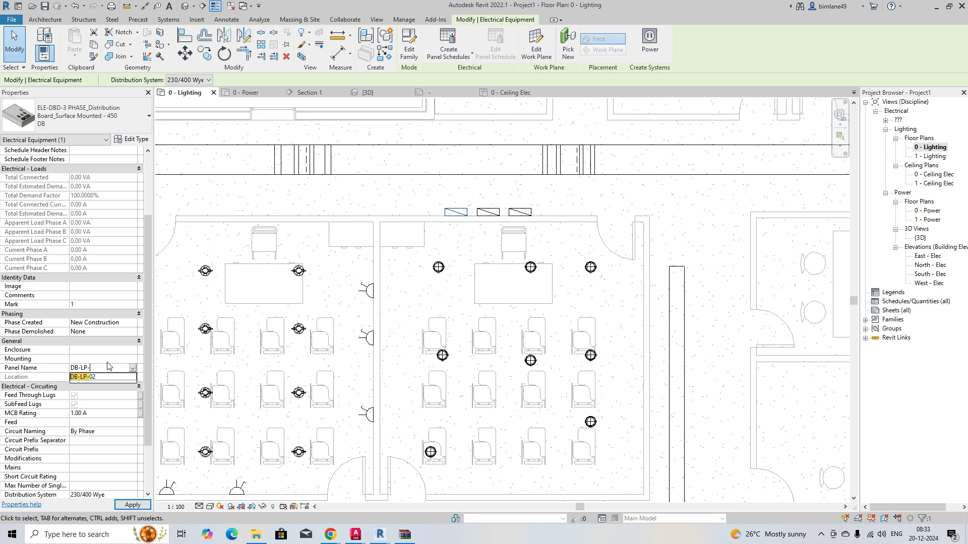
type("01")
left_click(514, 298)
- Delete the rightmost of the three distribution boards on the corridor wall
left_click(520, 213)
key("Escape")
scroll(649, 158, "down", 3)
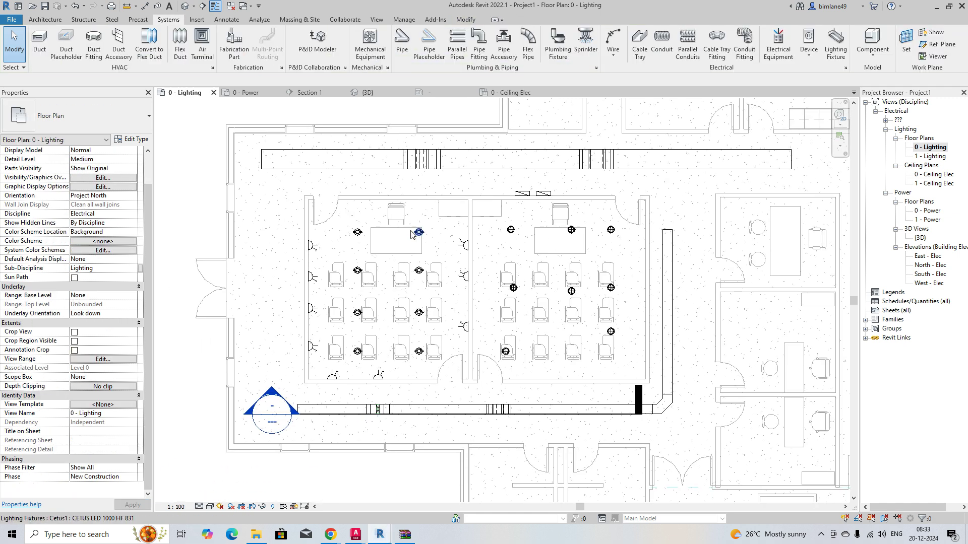
- Create a power circuit for the left classroom's eight lights on panel DB-LP-01 with arc wires, and check one light's circuit data
left_click_drag(346, 215, 432, 376)
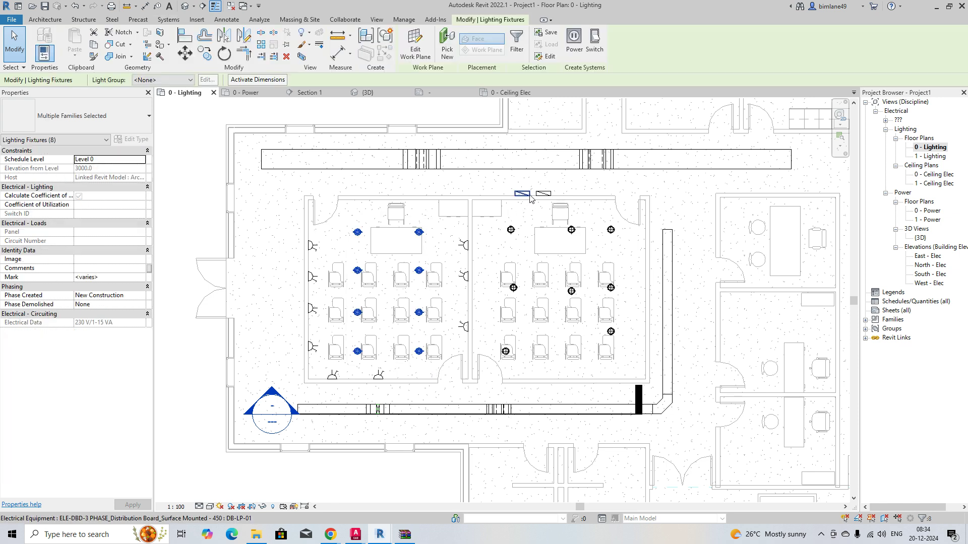
left_click(580, 43)
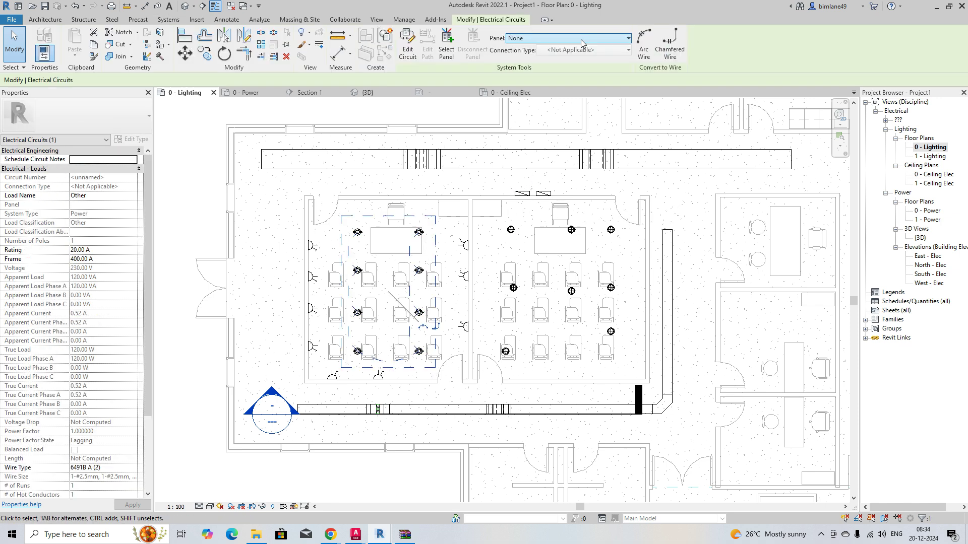
left_click(587, 39)
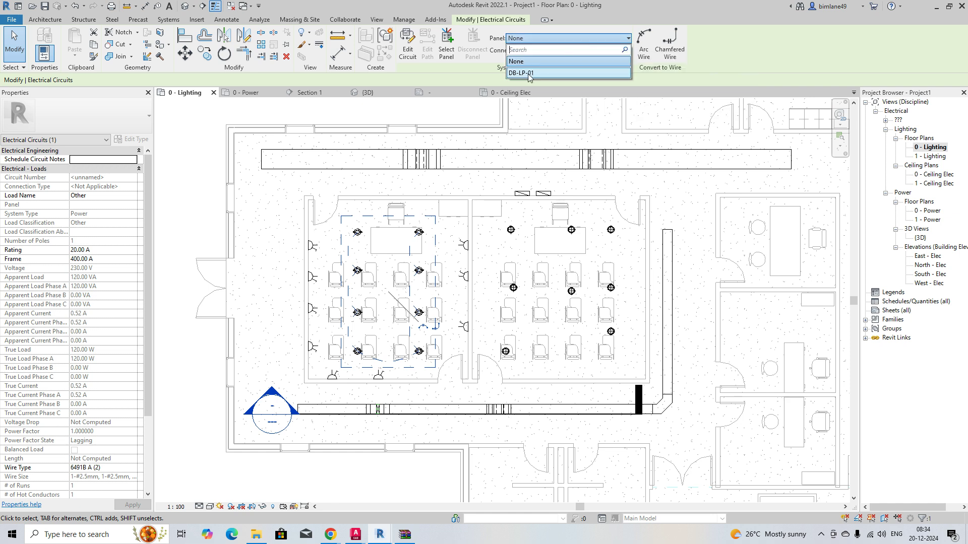
left_click(528, 74)
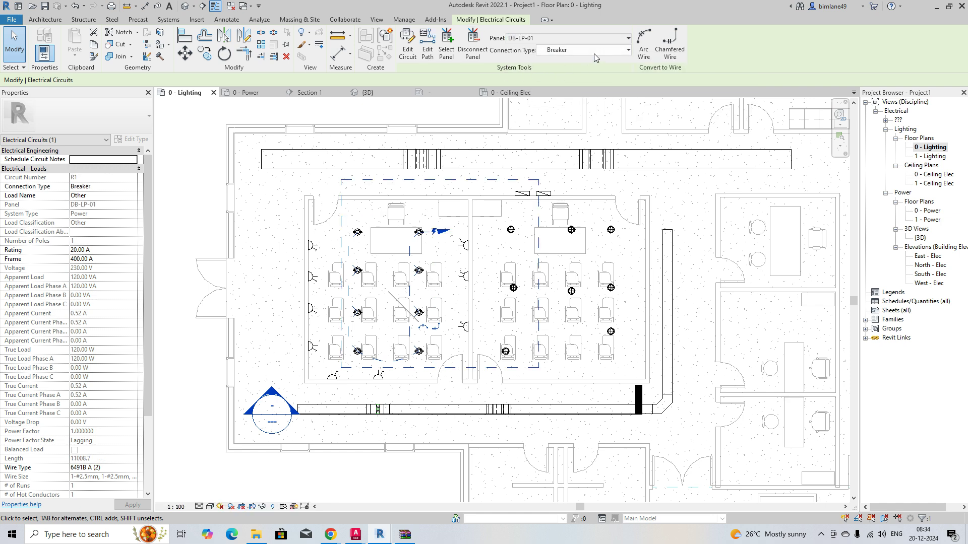
left_click(643, 38)
scroll(365, 242, "up", 4)
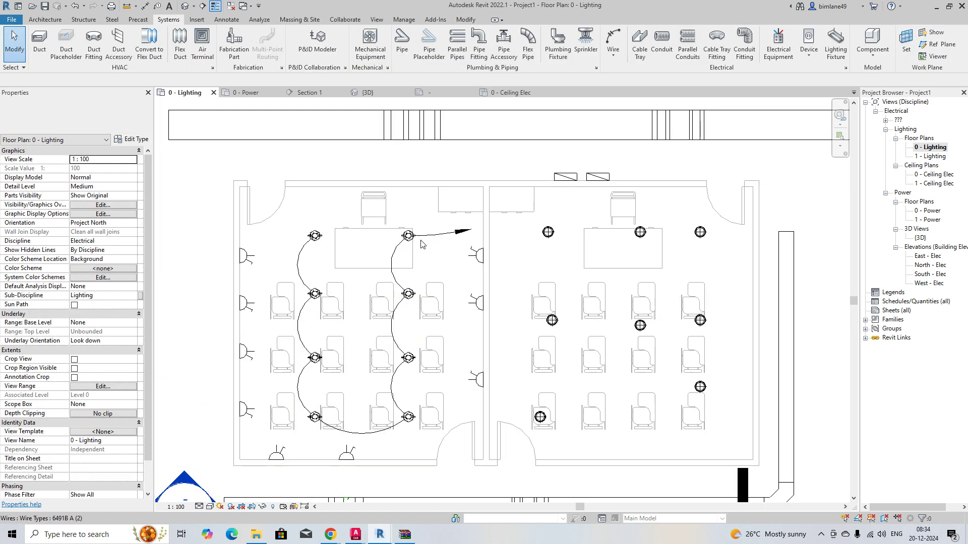
left_click(317, 234)
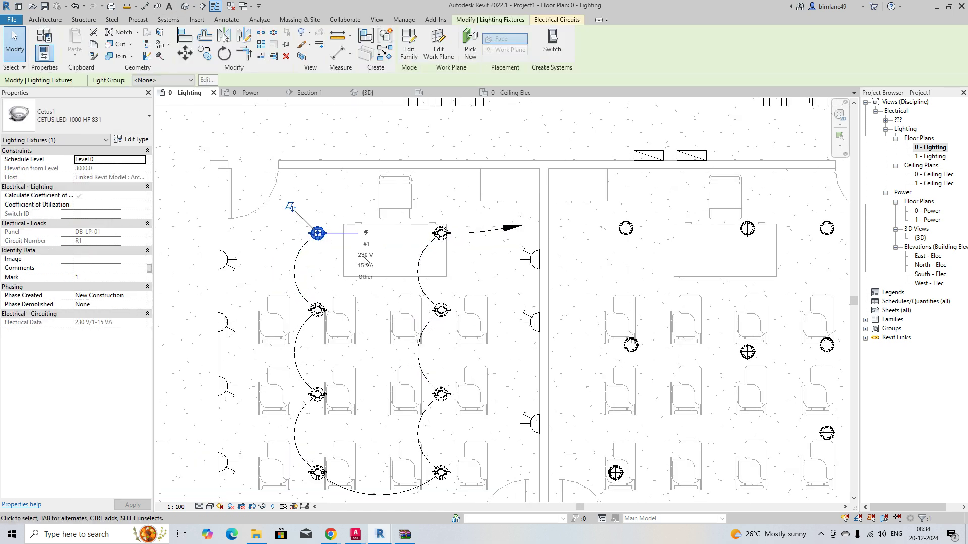
scroll(366, 261, "down", 2)
key("Escape")
scroll(522, 263, "down", 2)
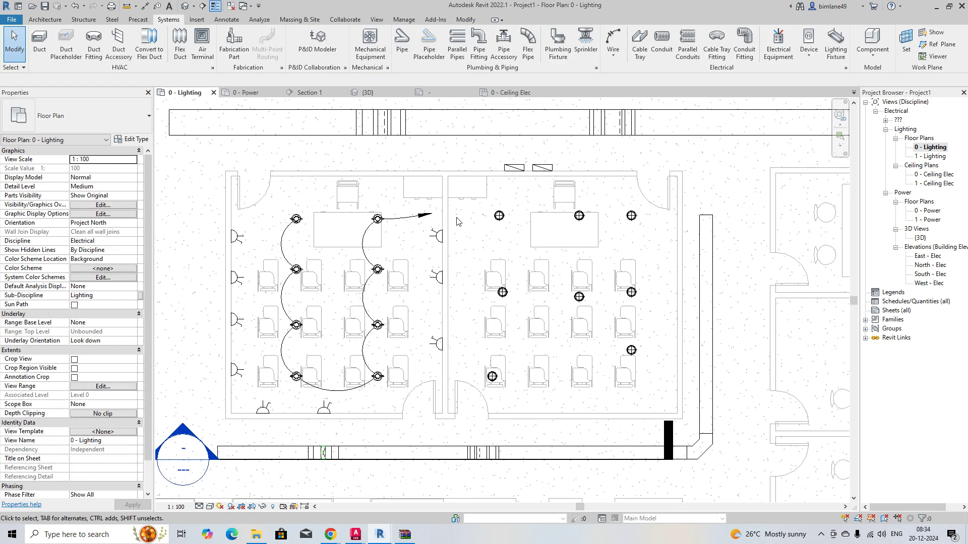
- Create a power circuit for the right classroom's eight downlights on panel DB-LP-01 and convert it to arc wires
left_click_drag(474, 202, 650, 404)
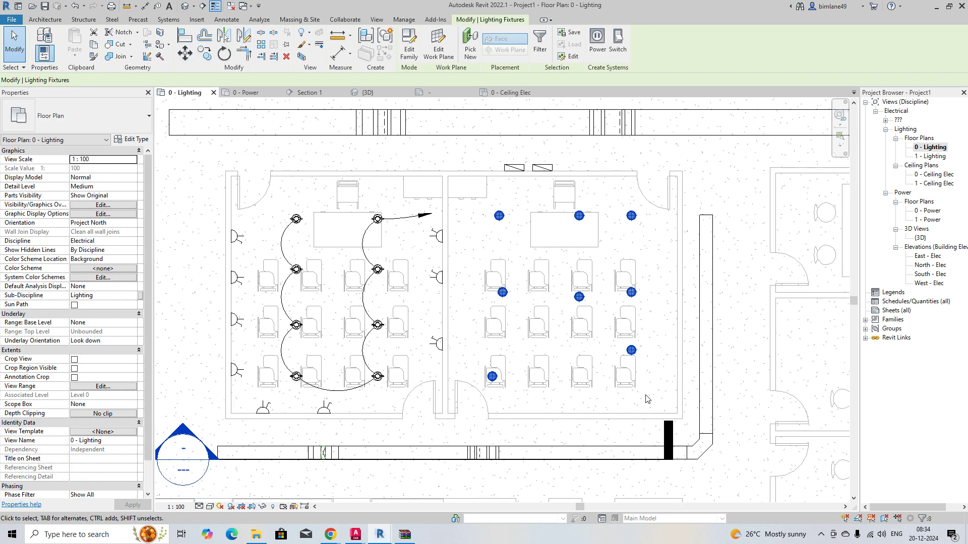
left_click(600, 41)
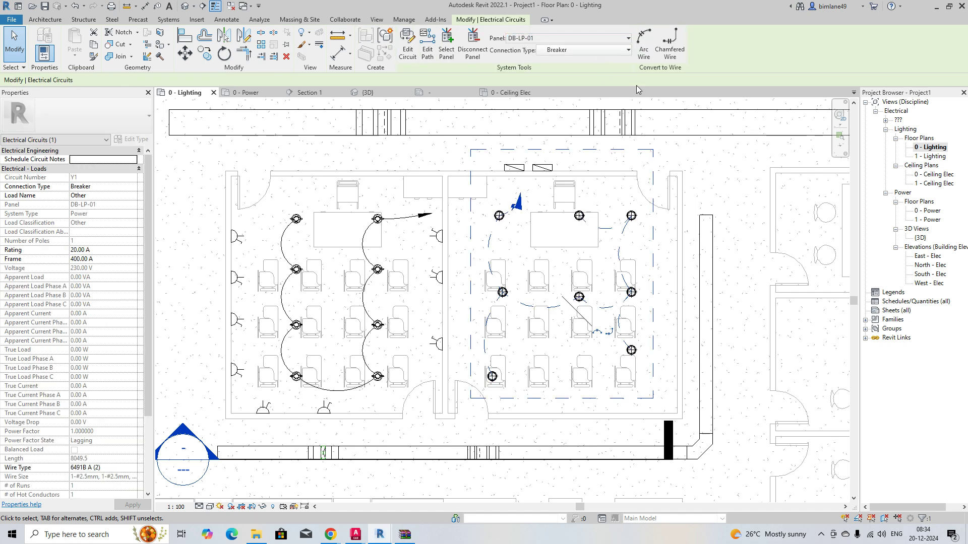
left_click(645, 45)
key("Escape")
middle_click_drag(522, 173, 527, 212)
scroll(519, 242, "up", 2)
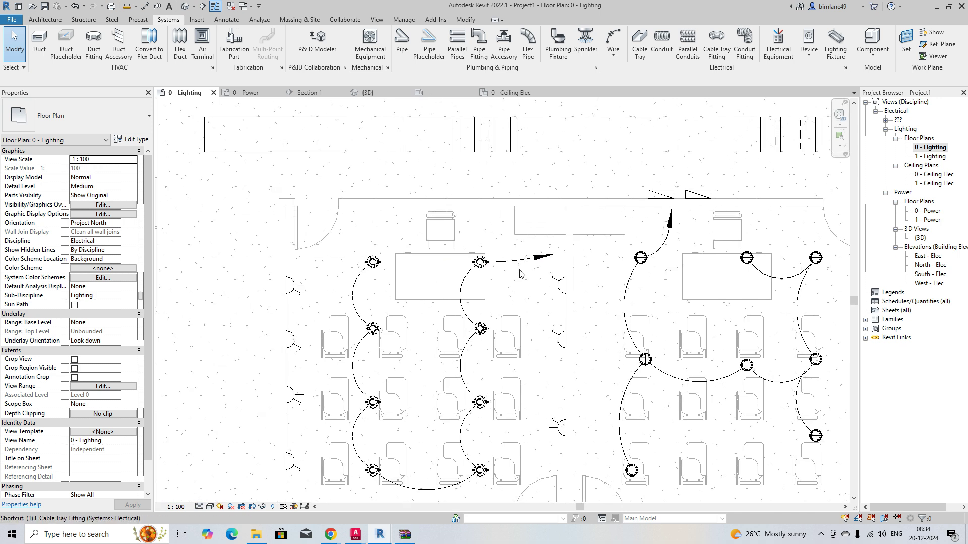
- Tag the left classroom's home-run wire with its circuit number, using a horizontal tag with an attached-end leader
key("t")
key("g")
left_click(520, 192)
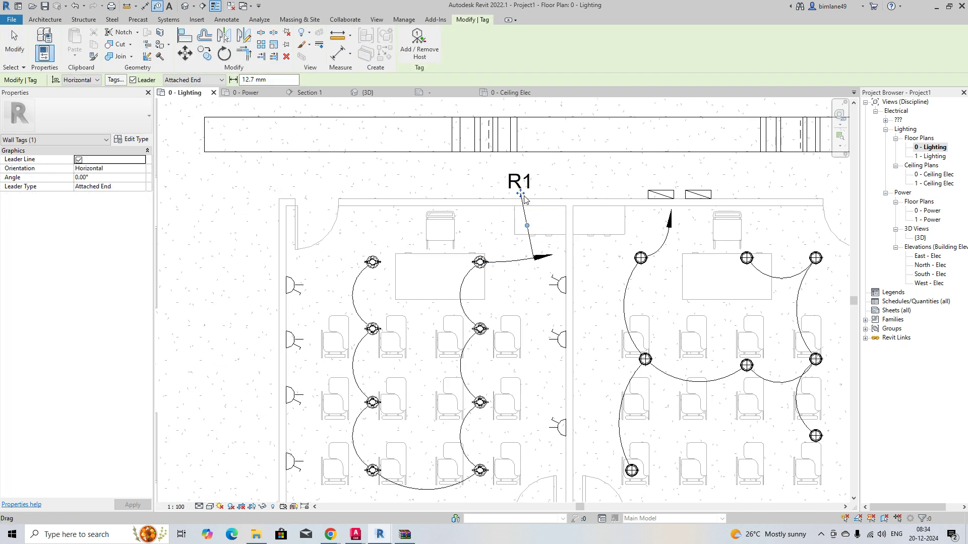
- Reposition the left classroom's R1 wire tag, set its leader to Free End, and straighten the leader ending at the home-run arrow
left_click_drag(419, 179, 487, 171)
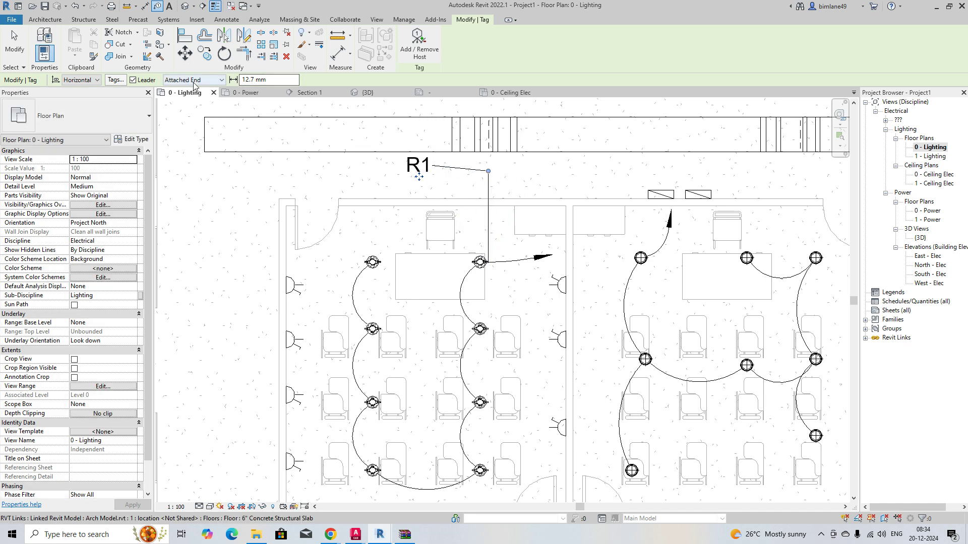
key("Escape")
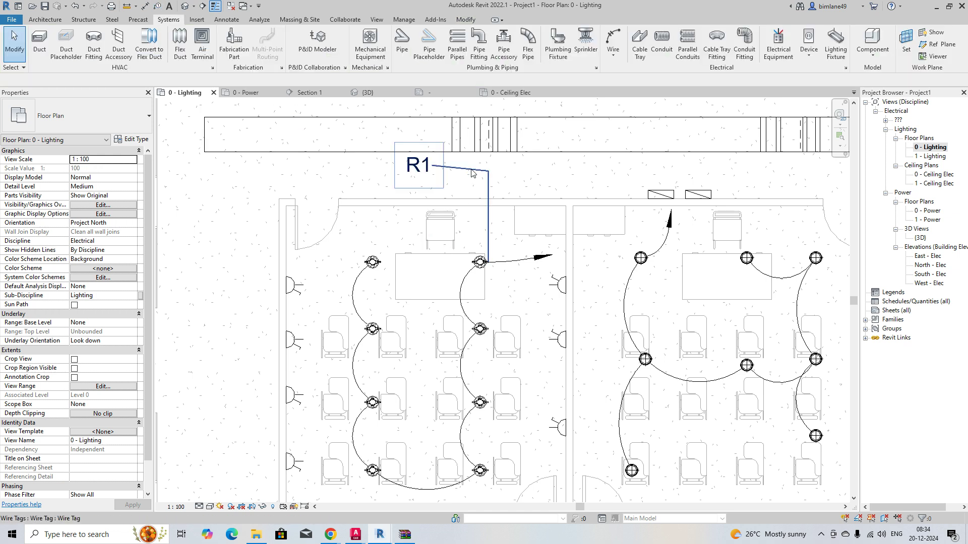
left_click(471, 171)
left_click(214, 80)
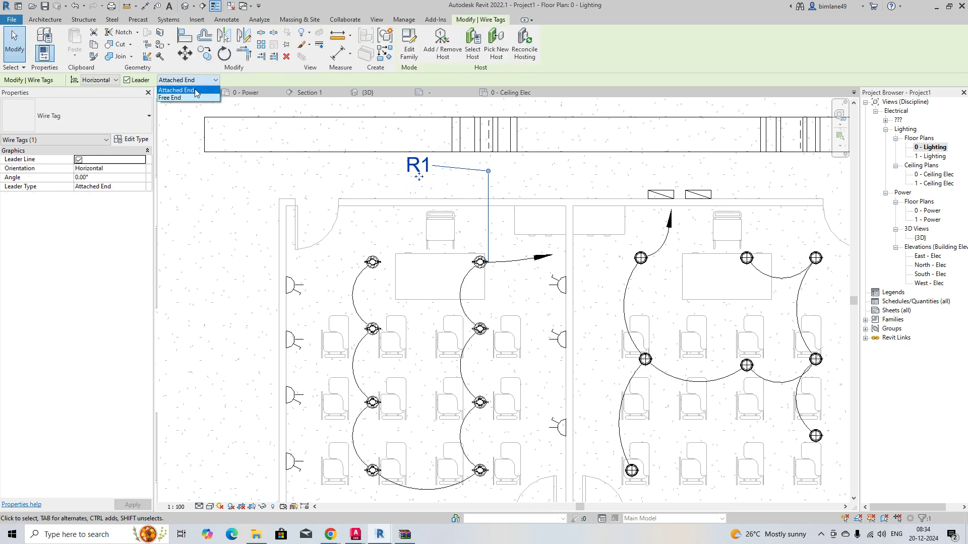
left_click(186, 99)
left_click_drag(491, 264, 525, 262)
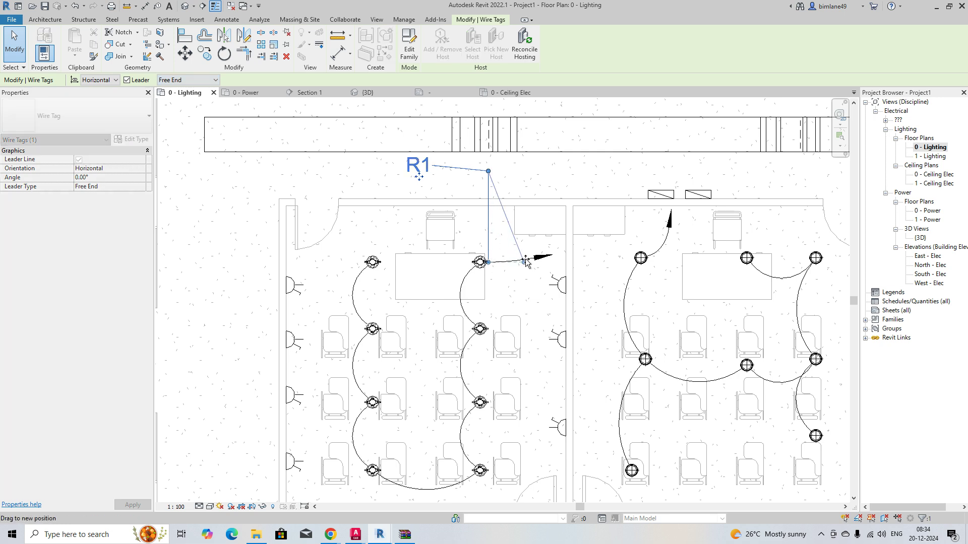
left_click_drag(488, 171, 488, 165)
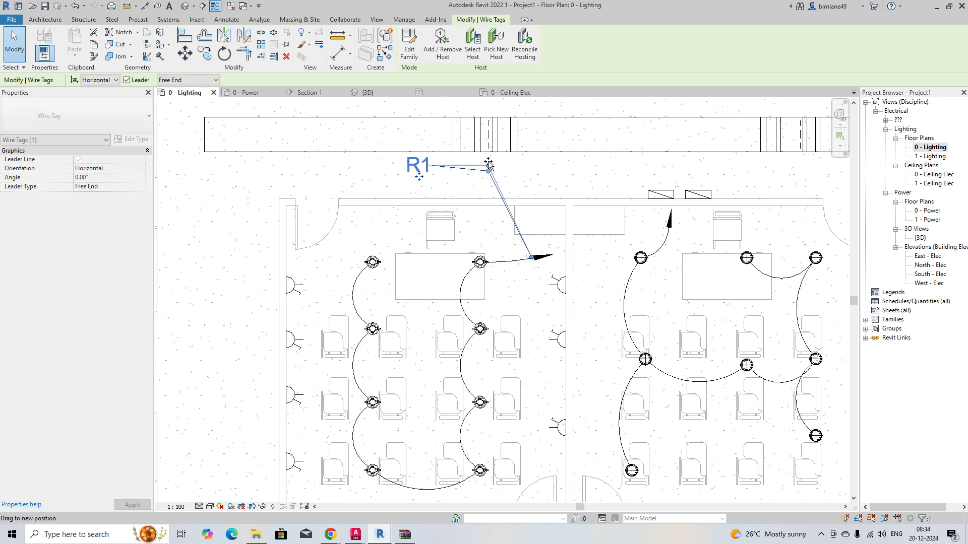
left_click_drag(418, 178, 419, 189)
key("Escape")
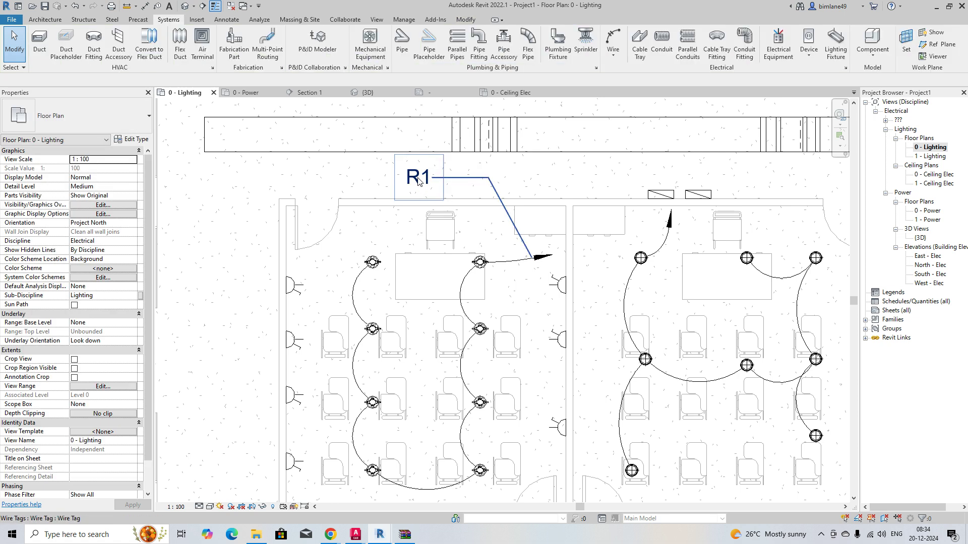
- In the wire tag family, add the Panel parameter to the label with a line break after Circuits, and widen the label box
left_click(414, 183)
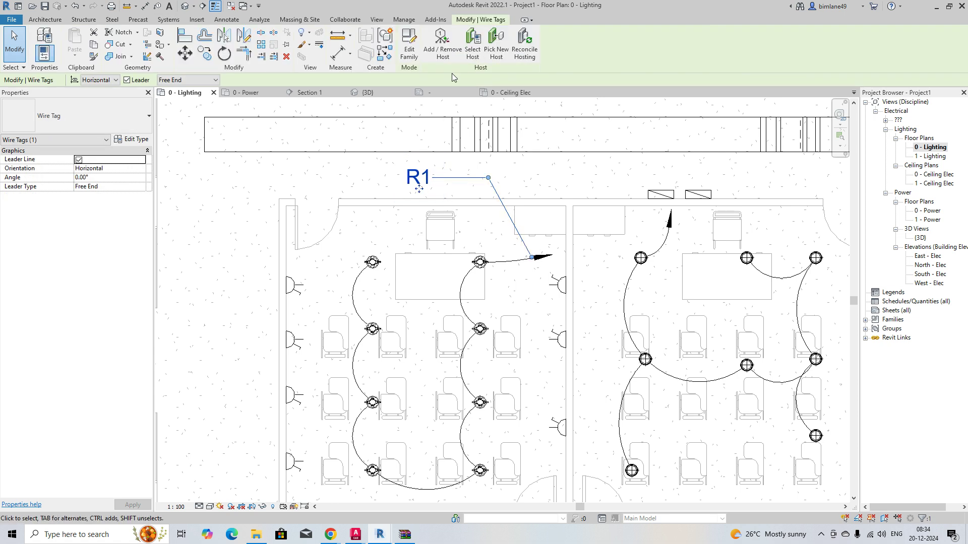
left_click(412, 49)
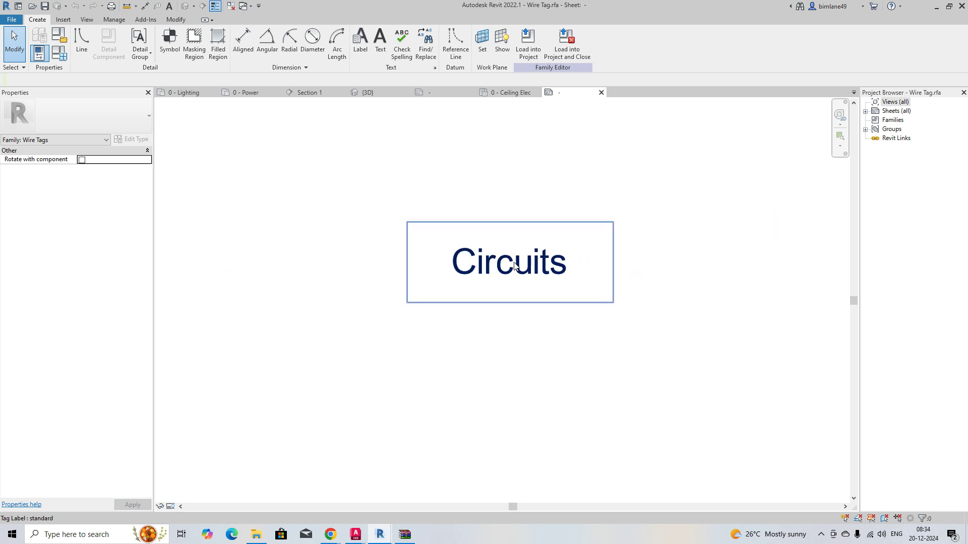
left_click(514, 265)
left_click(110, 169)
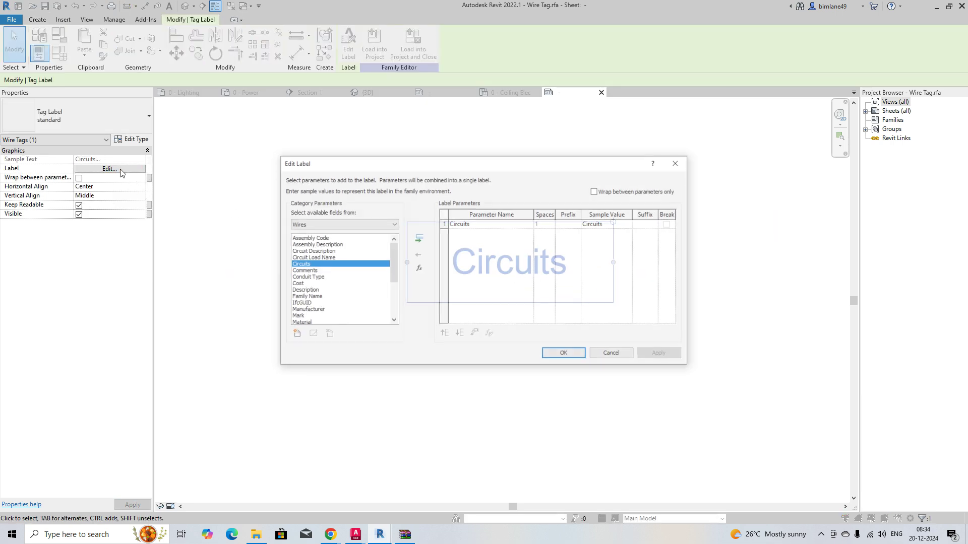
scroll(331, 284, "down", 3)
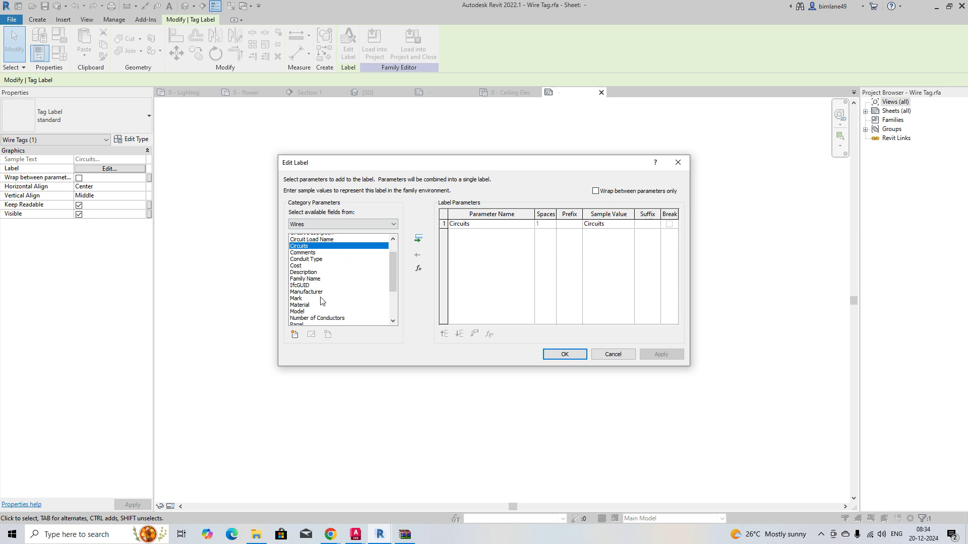
double_click(299, 285)
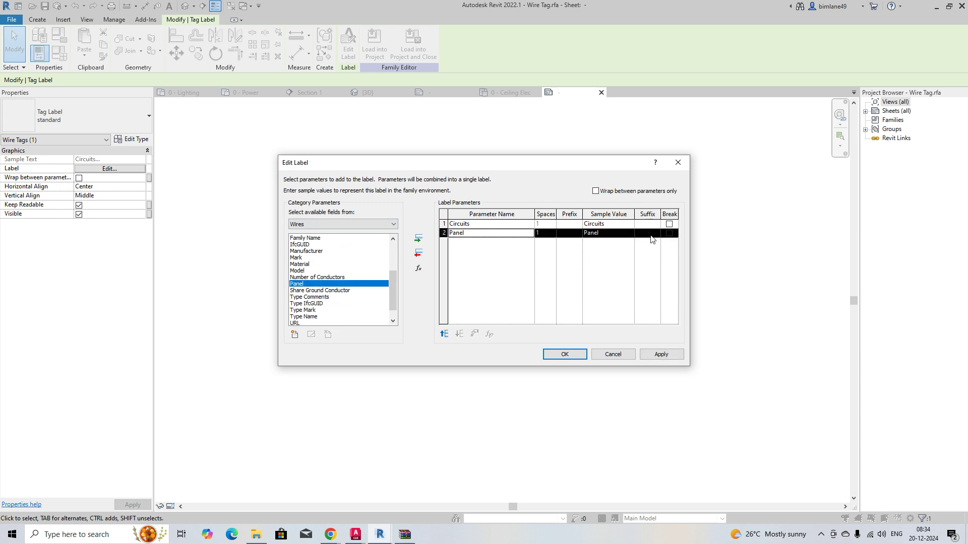
left_click(671, 225)
left_click(565, 355)
left_click_drag(609, 268, 690, 264)
left_click(598, 400)
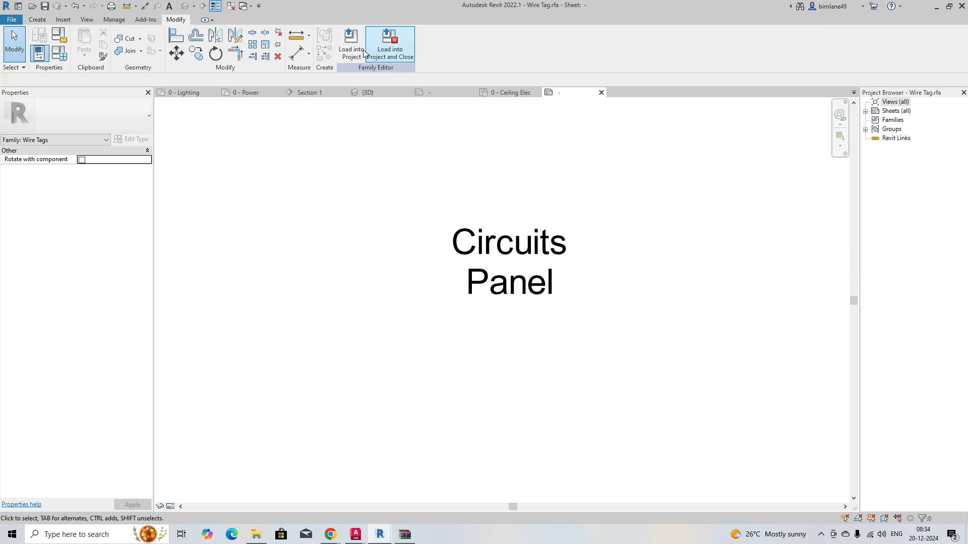
- Load the two-line wire tag family into Project1, overwriting the existing version and its parameter values
left_click(368, 54)
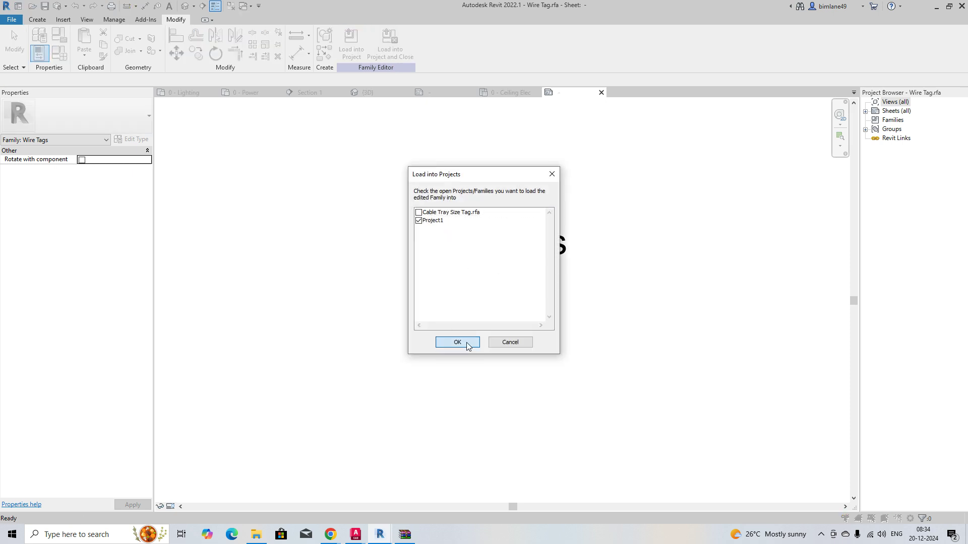
left_click(467, 344)
left_click(467, 262)
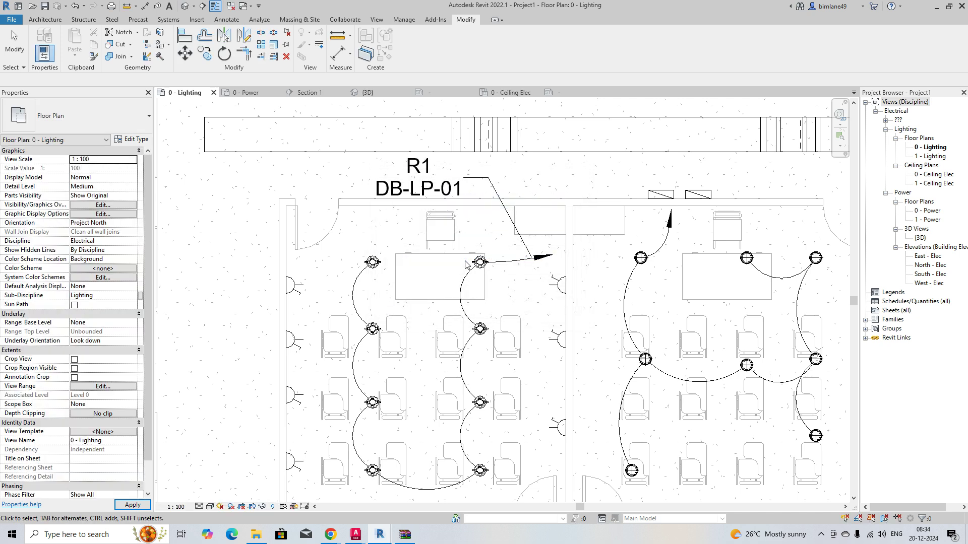
middle_click_drag(414, 191, 406, 241)
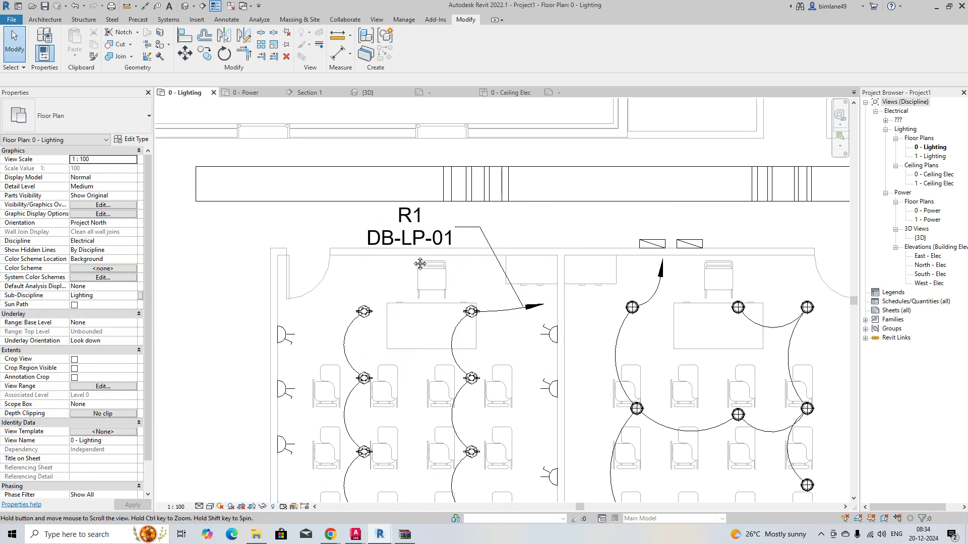
left_click(406, 242)
- In the wire tag label, remove the line break after Circuits and set the Panel parameter's prefix to "/"
left_click(557, 93)
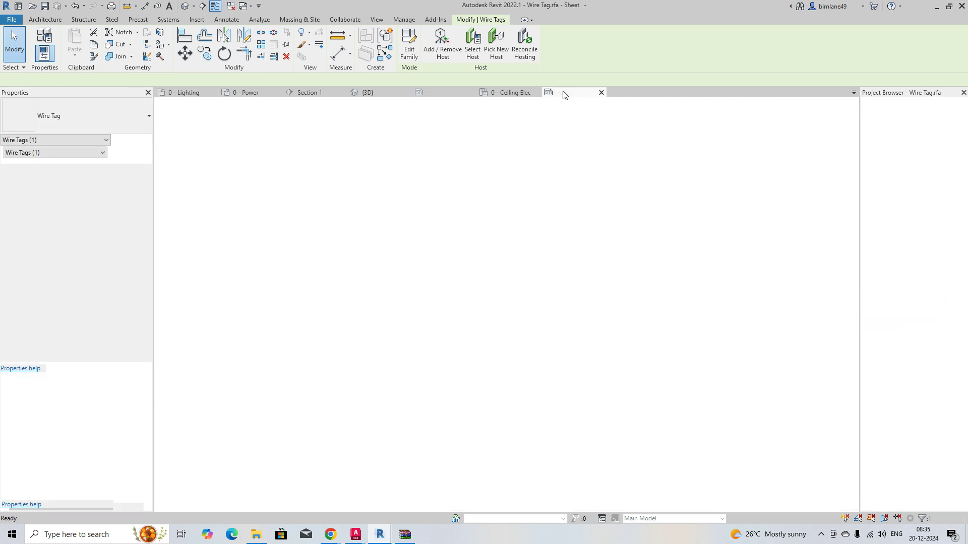
left_click(501, 264)
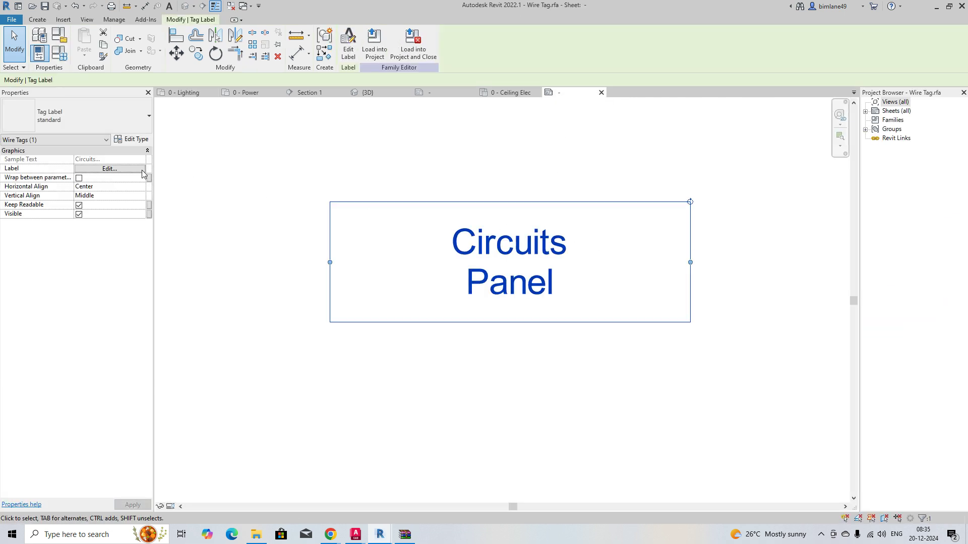
left_click(130, 169)
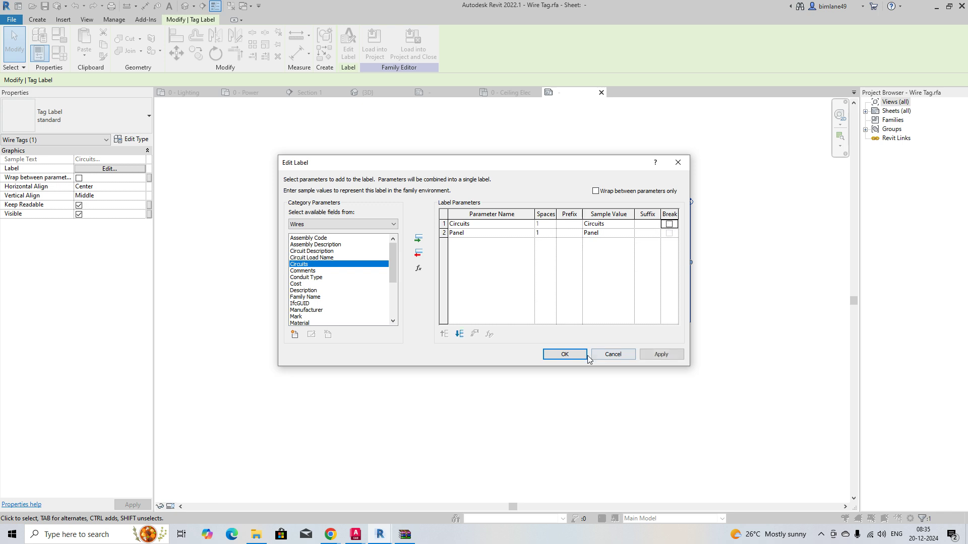
left_click(595, 358)
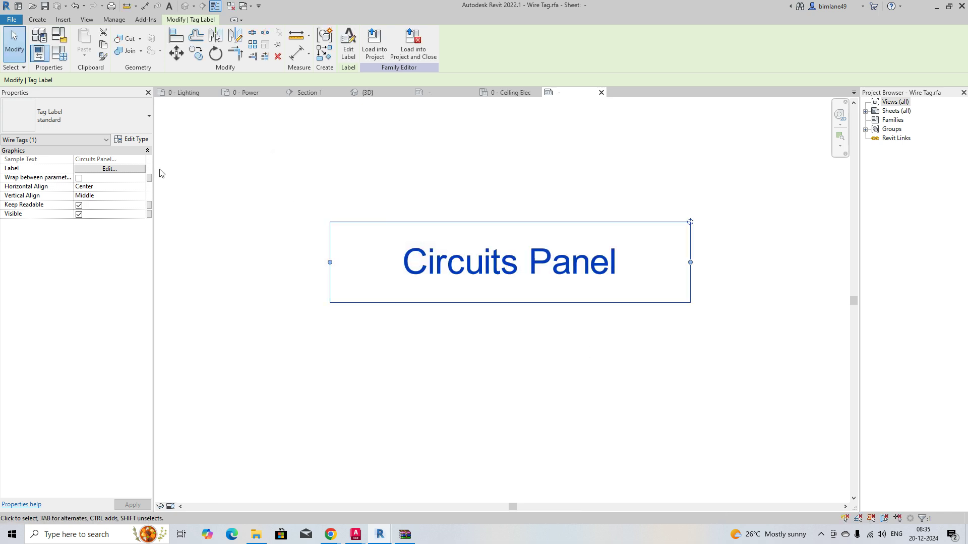
left_click(135, 169)
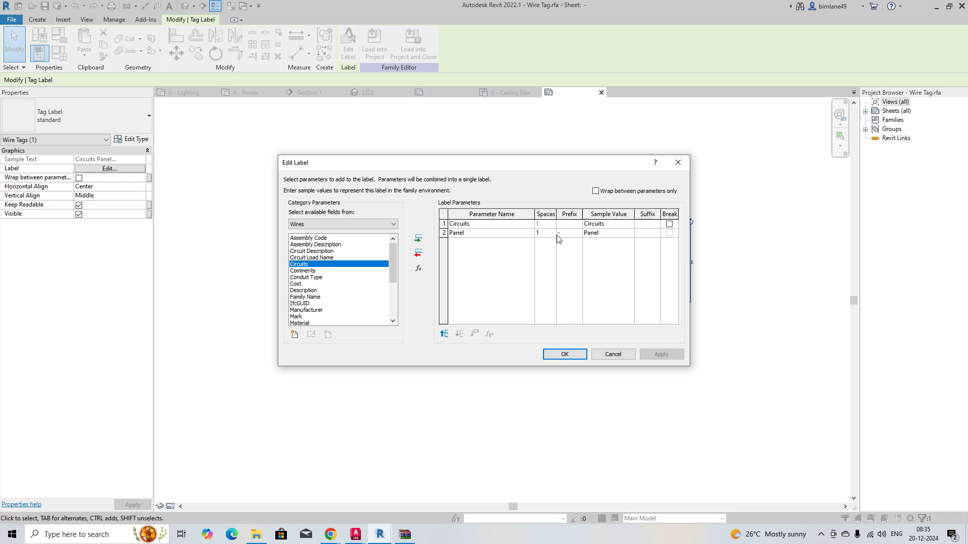
left_click(561, 353)
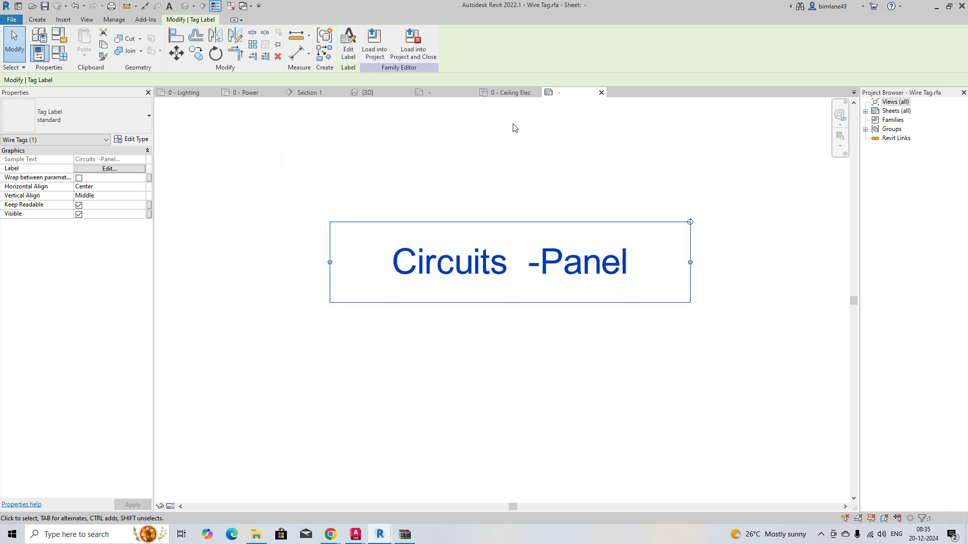
left_click(109, 169)
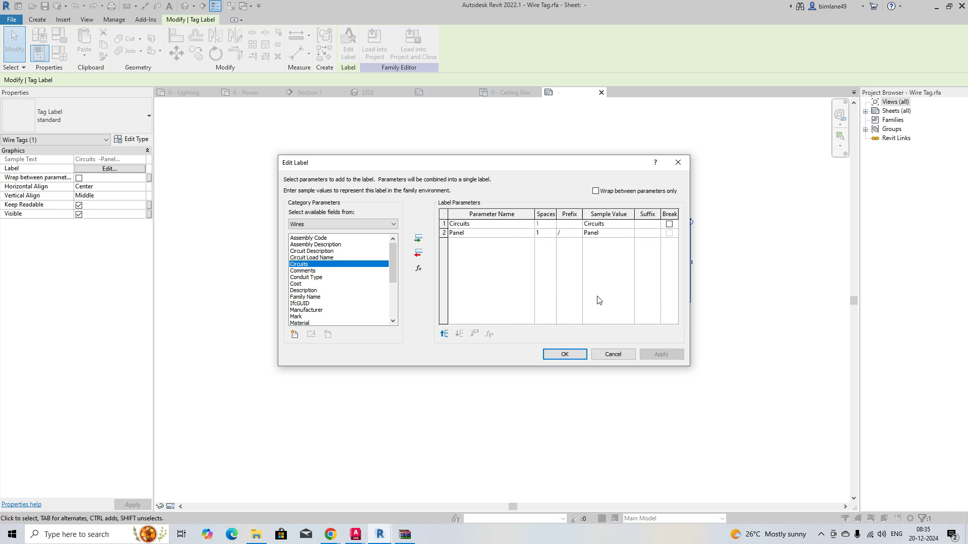
left_click(576, 358)
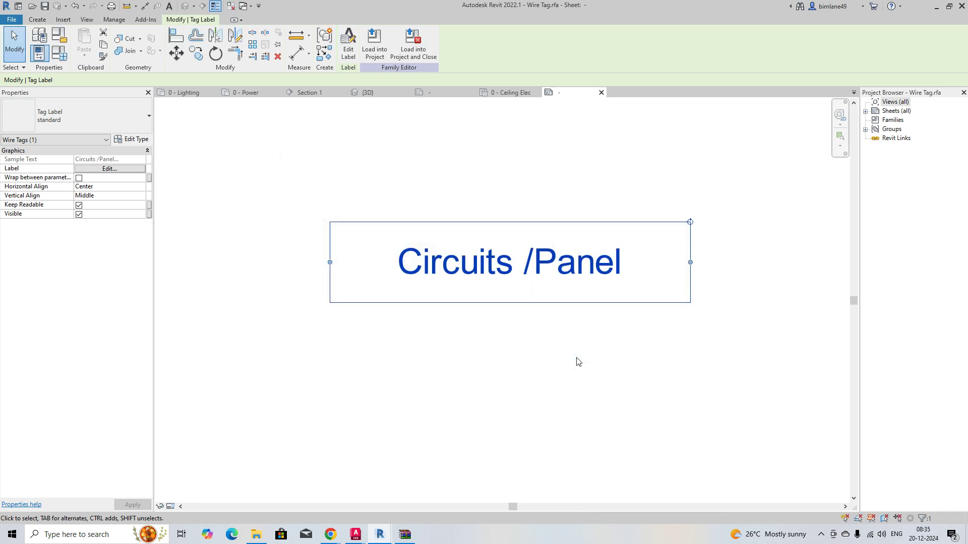
- Load the single-line wire tag family into Project1, overwriting the existing version
left_click(378, 52)
left_click(455, 342)
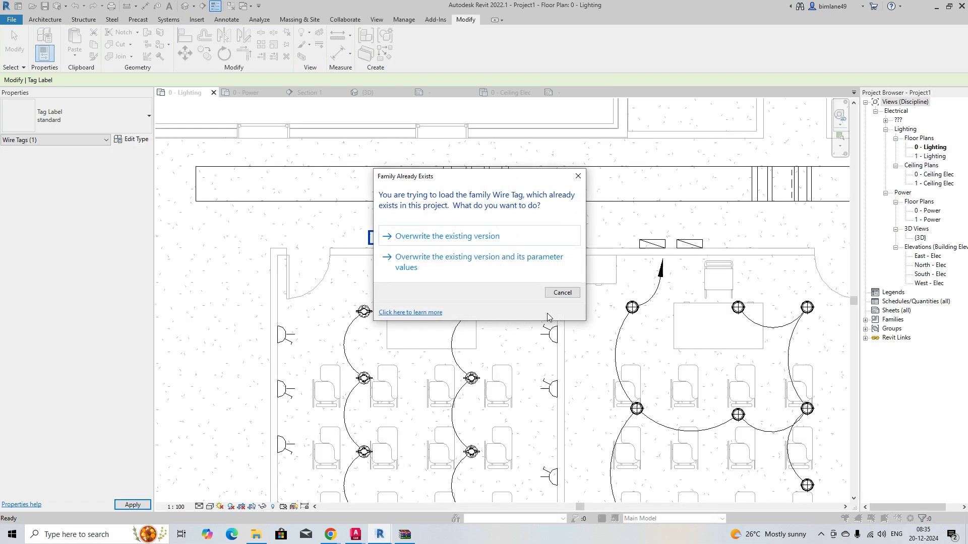
left_click(462, 246)
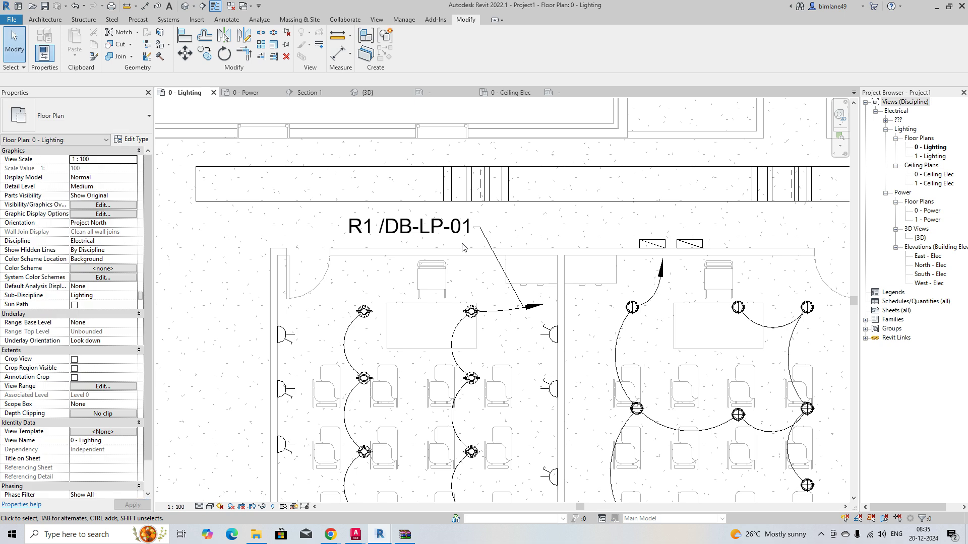
- Tag the right classroom's home-run wire with its circuit and panel, placing the tag outside the classroom beyond the distribution boards
scroll(577, 287, "down", 3)
middle_click_drag(577, 288, 506, 266)
key("t")
key("g")
left_click(522, 241)
left_click(600, 208)
left_click(678, 214)
key("Escape")
key("Escape")
- Create a power circuit on panel DB-LP-01 for the four sockets on the left classroom's outer wall, and check one socket's circuit data
middle_click_drag(456, 309, 547, 259)
left_click_drag(323, 210, 368, 364)
left_click(499, 45)
left_click(605, 53)
left_click(600, 40)
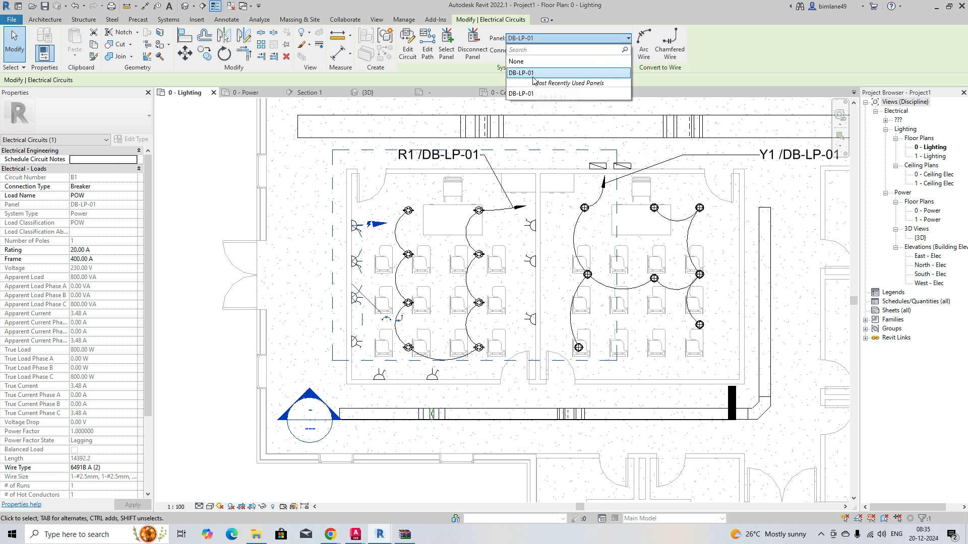
left_click(521, 73)
key("Escape")
scroll(362, 231, "up", 3)
left_click(359, 226)
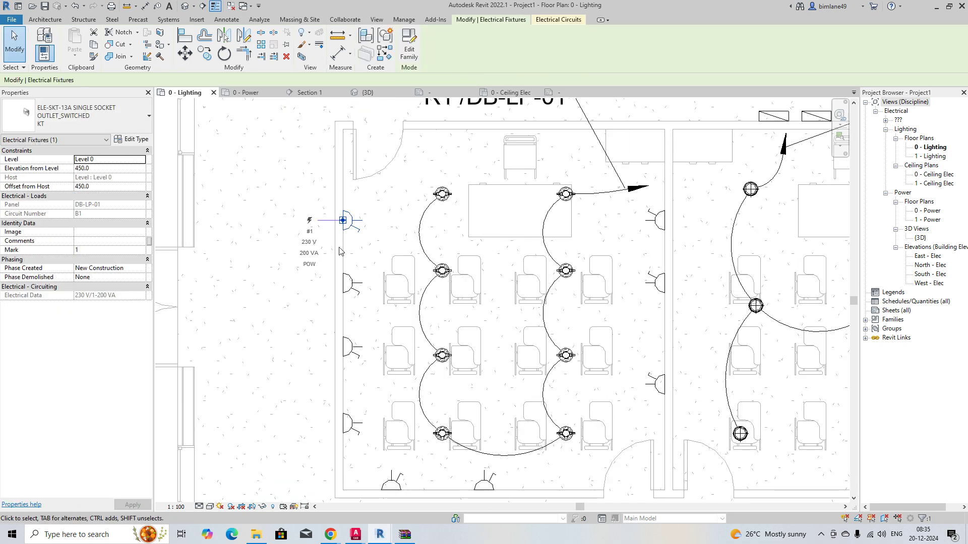
- Edit the circuit of the left classroom's four outer-wall sockets and reselect DB-LP-01 as its panel
scroll(339, 250, "down", 3)
left_click_drag(313, 216, 378, 391)
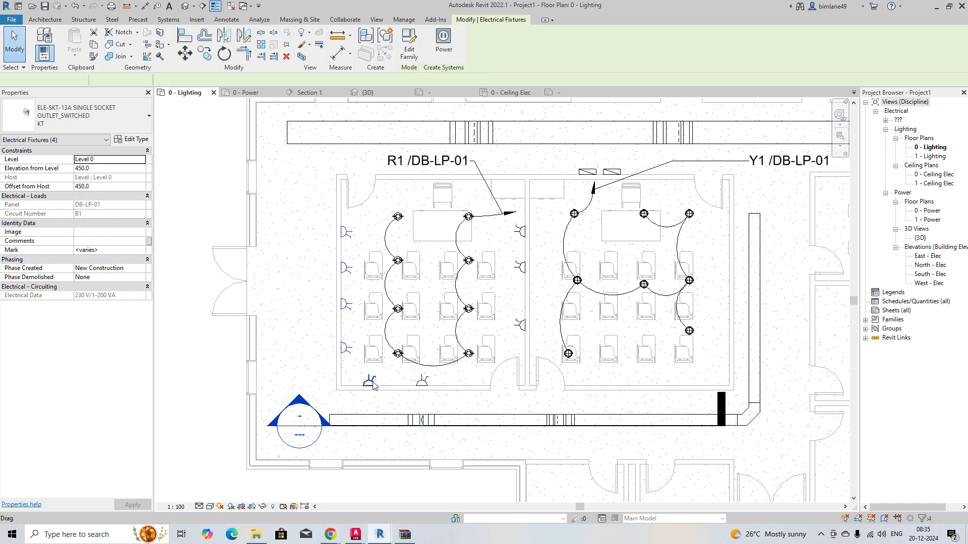
left_click_drag(326, 211, 382, 385)
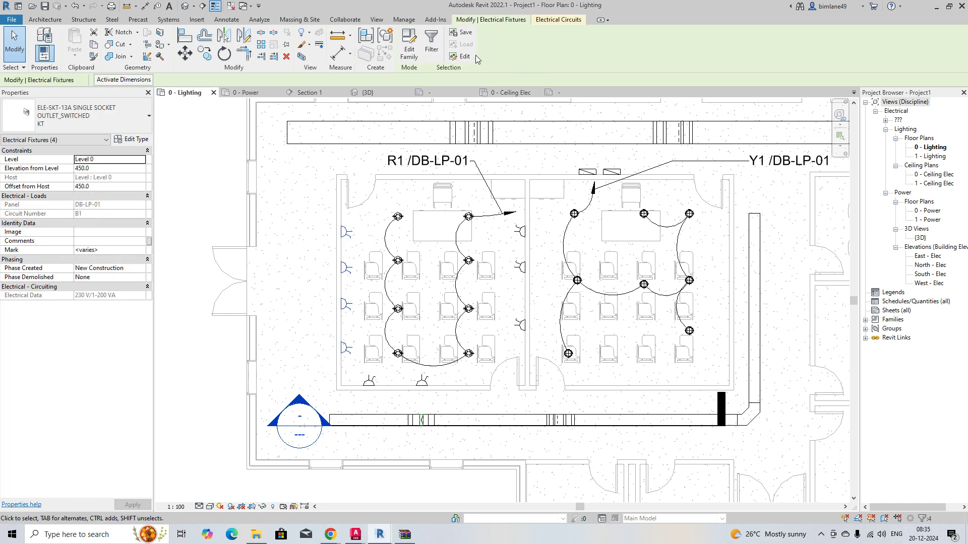
left_click(559, 20)
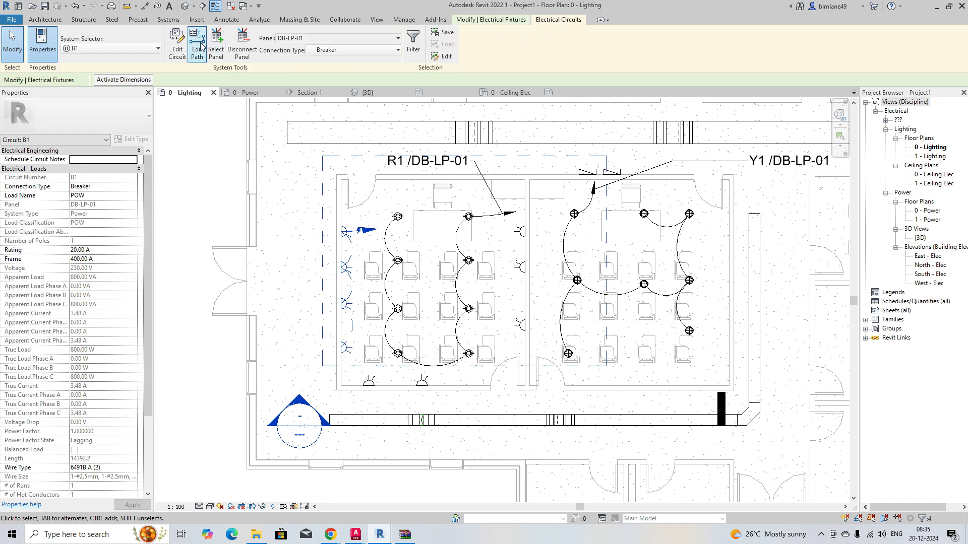
left_click(177, 46)
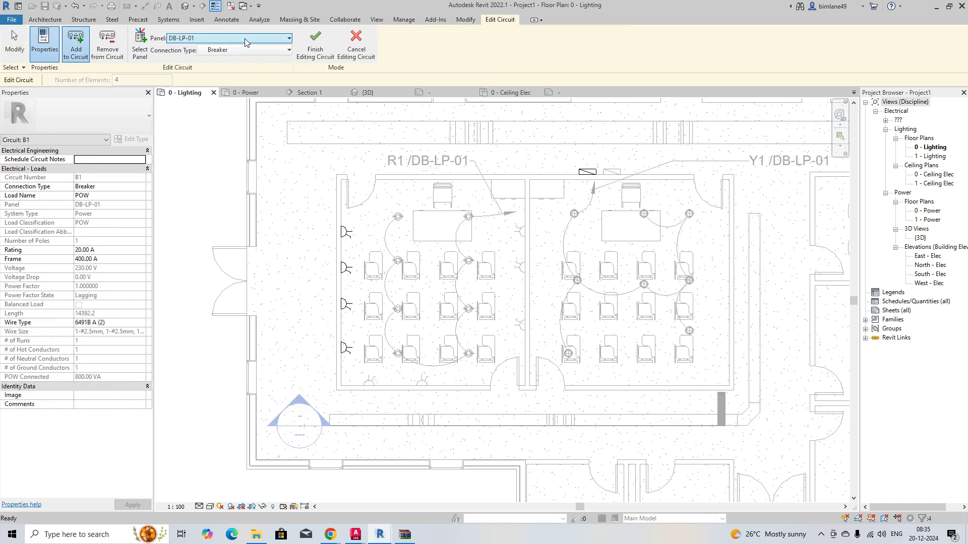
left_click(247, 41)
left_click(225, 70)
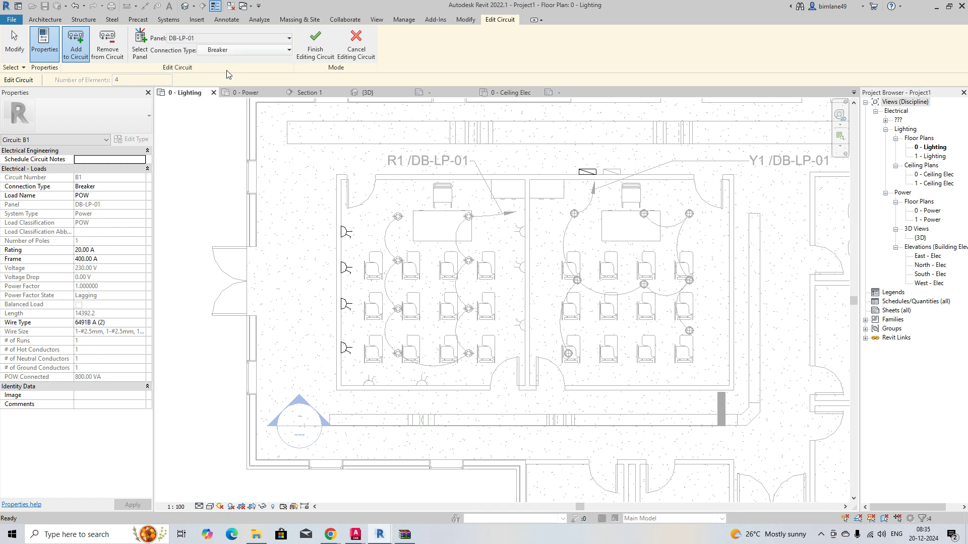
left_click(314, 40)
- Convert the circuit of the left classroom's four outer-wall sockets to arc wires
left_click(347, 233)
key("Escape")
key("Tab")
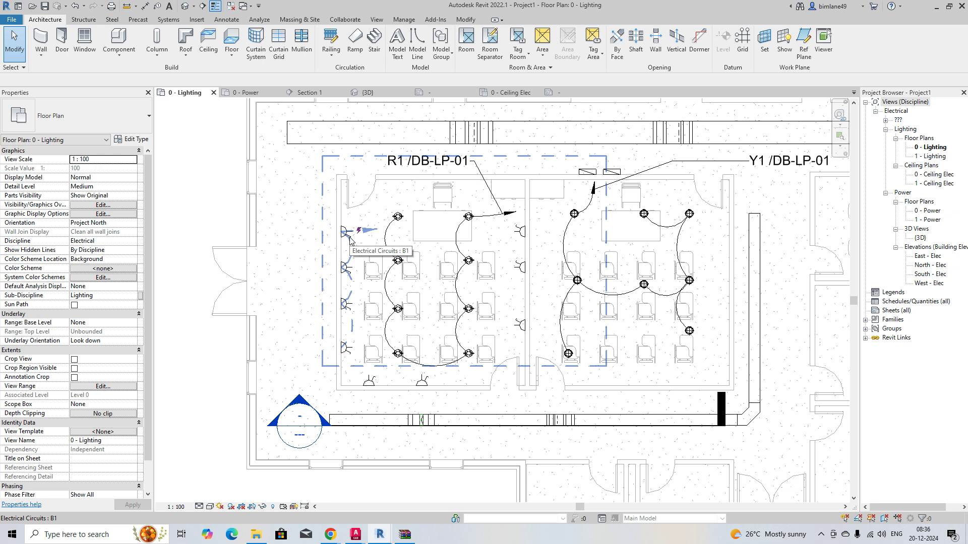
left_click(351, 240)
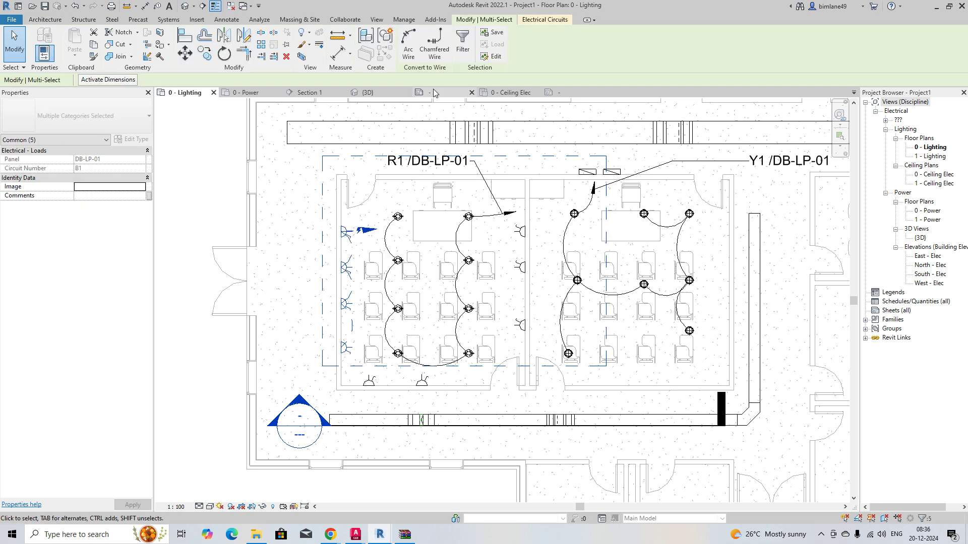
left_click(407, 51)
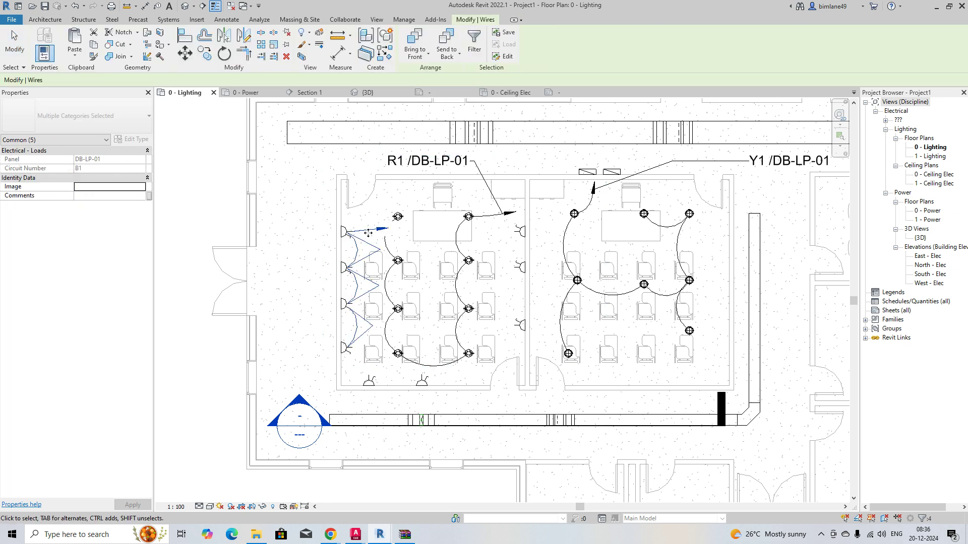
- Tag the outer-wall sockets' home-run wire with its circuit and panel, placing the tag outside the left classroom beside the building wall
key("g")
left_click(361, 245)
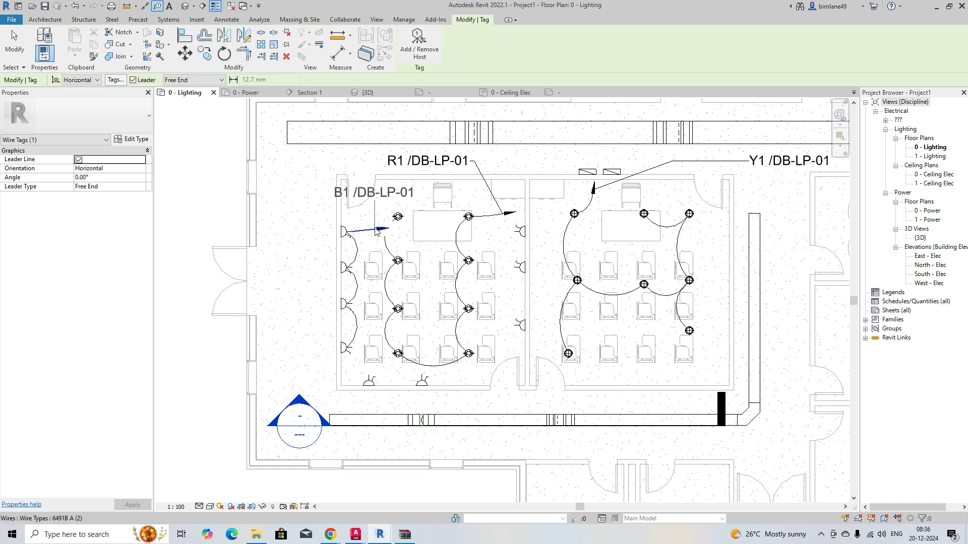
left_click(330, 188)
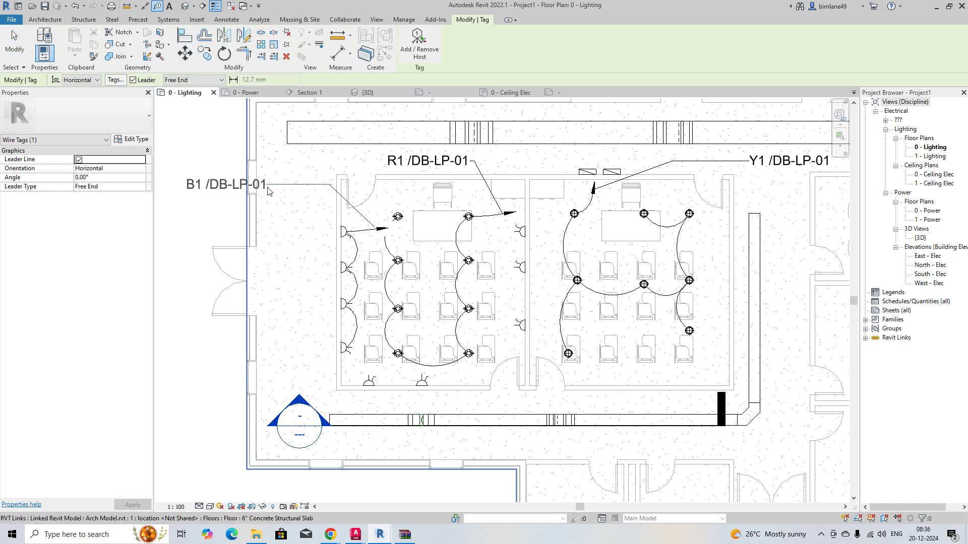
key("Escape")
key("Escape")
- Circuit the left classroom's two lower-wall sockets and two lower partition-wall sockets to panel DB-LP-01 and convert the circuit to arc wires
middle_click_drag(387, 384, 347, 316)
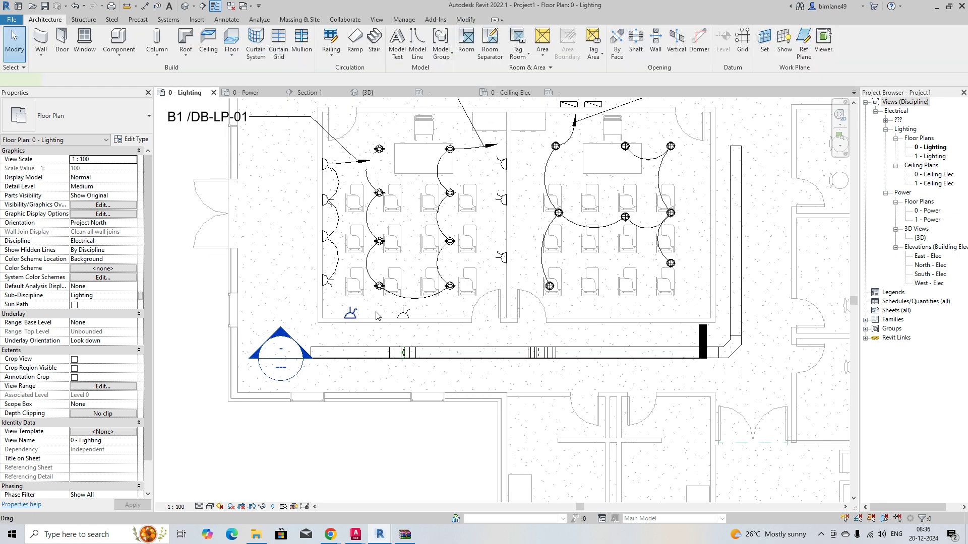
left_click(352, 313)
left_click(403, 314, "ctrl")
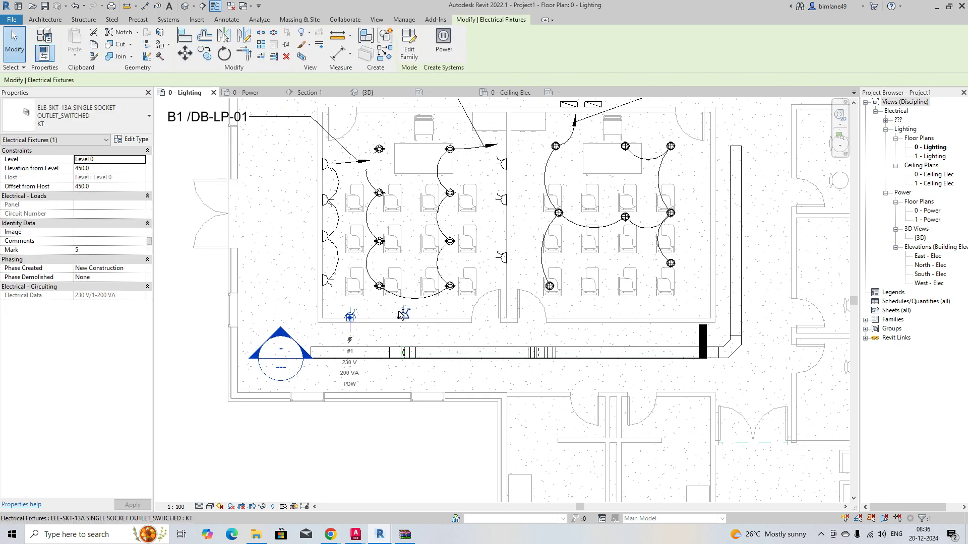
left_click(503, 201, "ctrl")
left_click(499, 46)
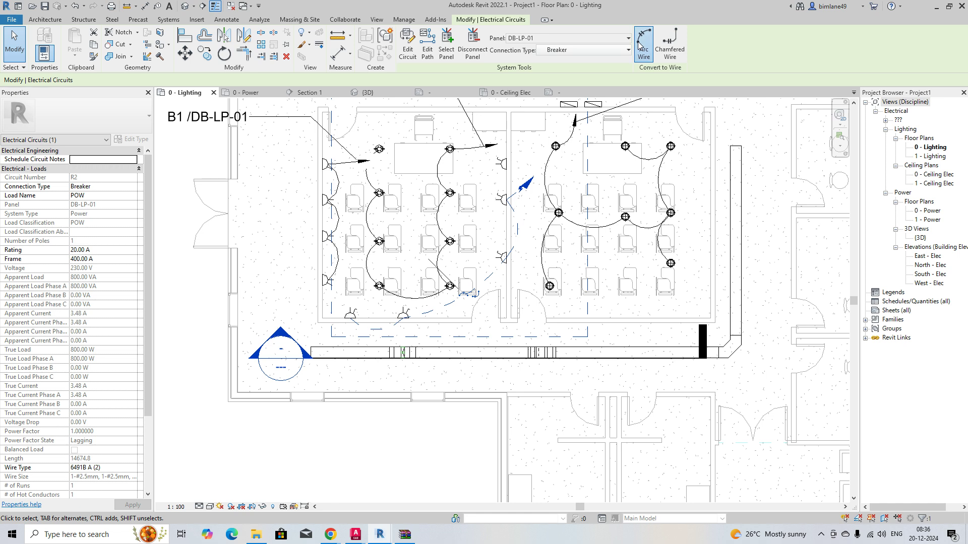
key("Escape")
- Tag the new socket circuit's home-run wire with its circuit and panel, placing the tag above the left classroom's lighting tag
middle_click_drag(530, 311, 496, 415)
key("t")
key("g")
left_click(495, 291)
left_click(495, 175)
left_click(385, 176)
key("Escape")
key("Escape")
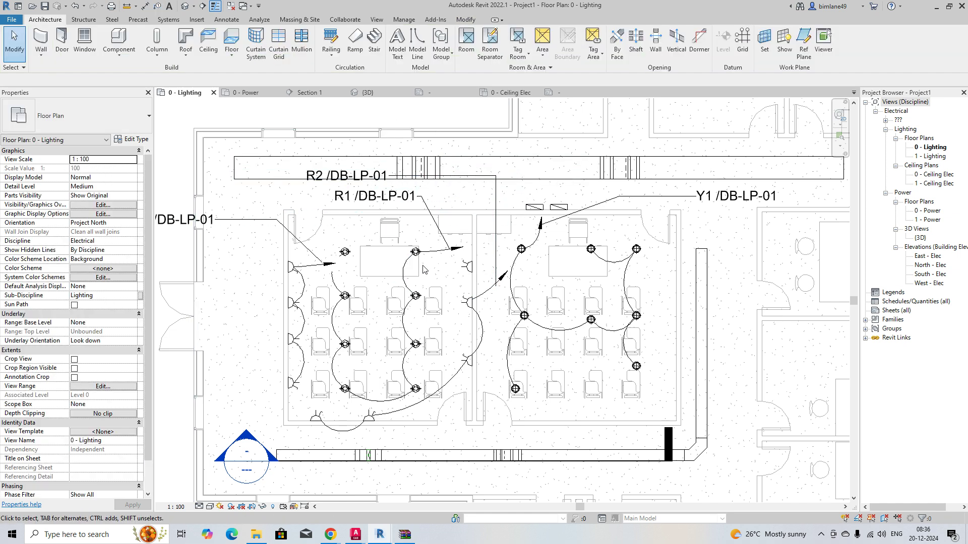
scroll(421, 269, "down", 4)
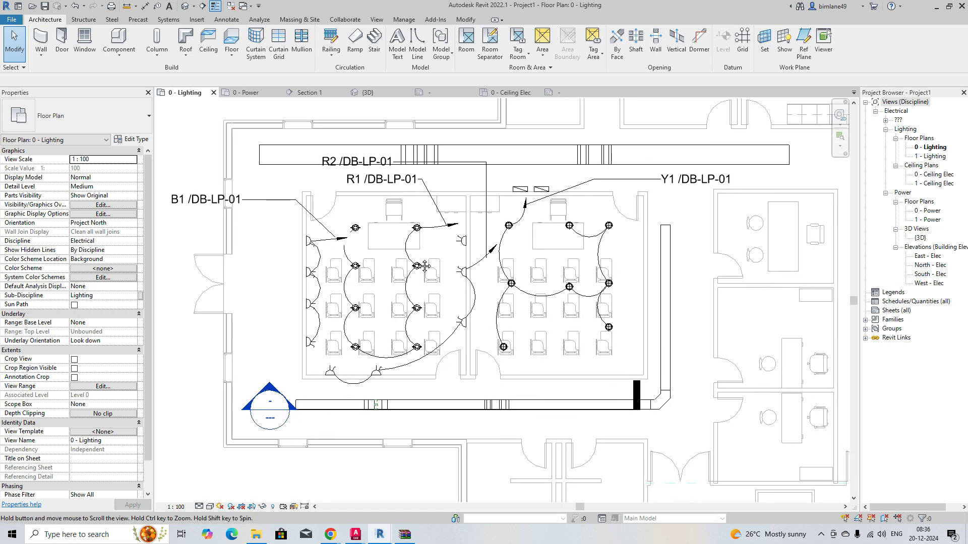
- Tag distribution boards DB-LP-01 and DB-LP-02 with leaders, stacking both tags above the corridor cable tray
scroll(454, 293, "up", 4)
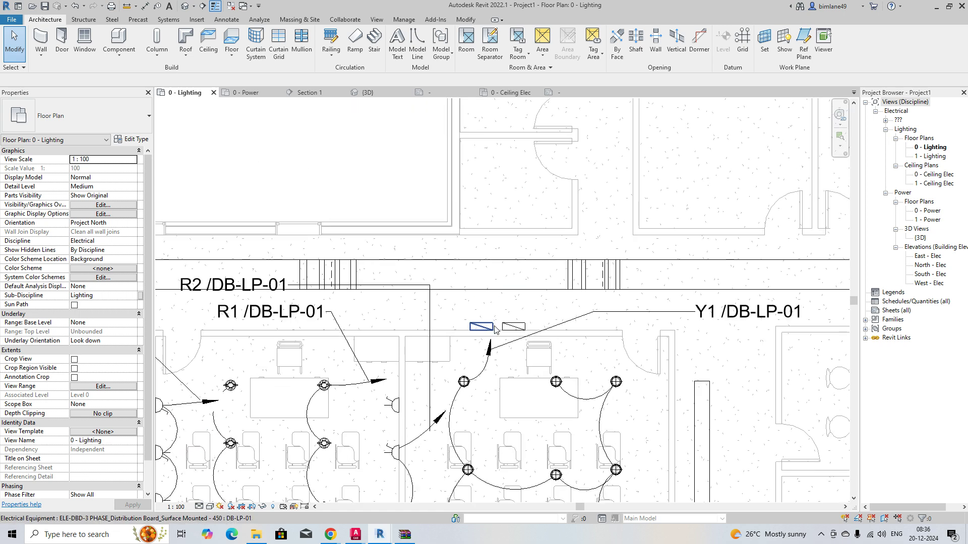
left_click(490, 320)
left_click(489, 321)
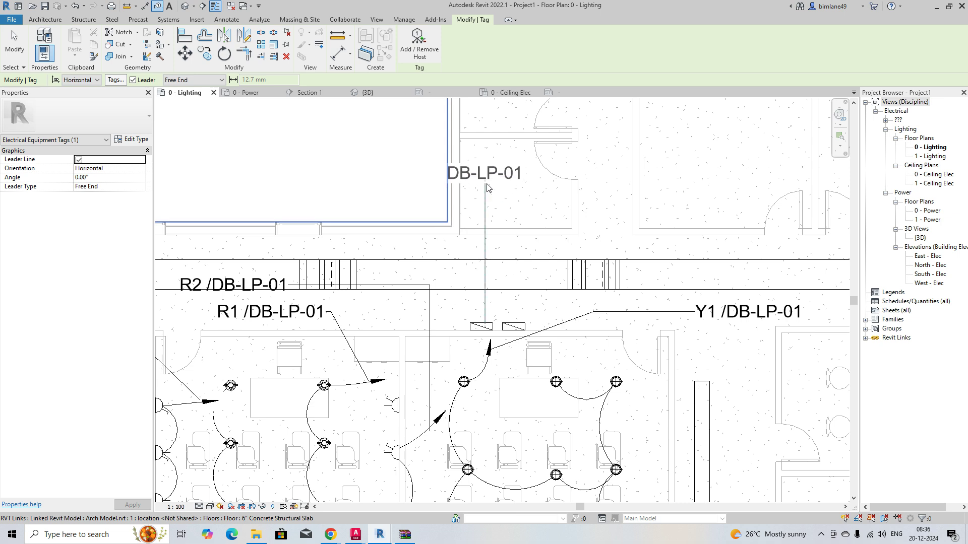
left_click(363, 186)
left_click(515, 327)
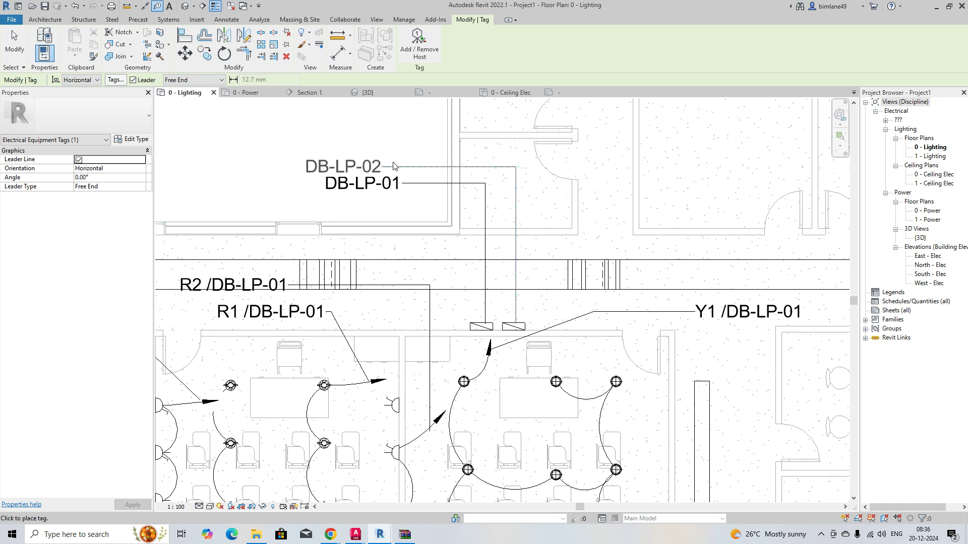
left_click(398, 167)
key("Escape")
key("Escape")
scroll(454, 211, "down", 4)
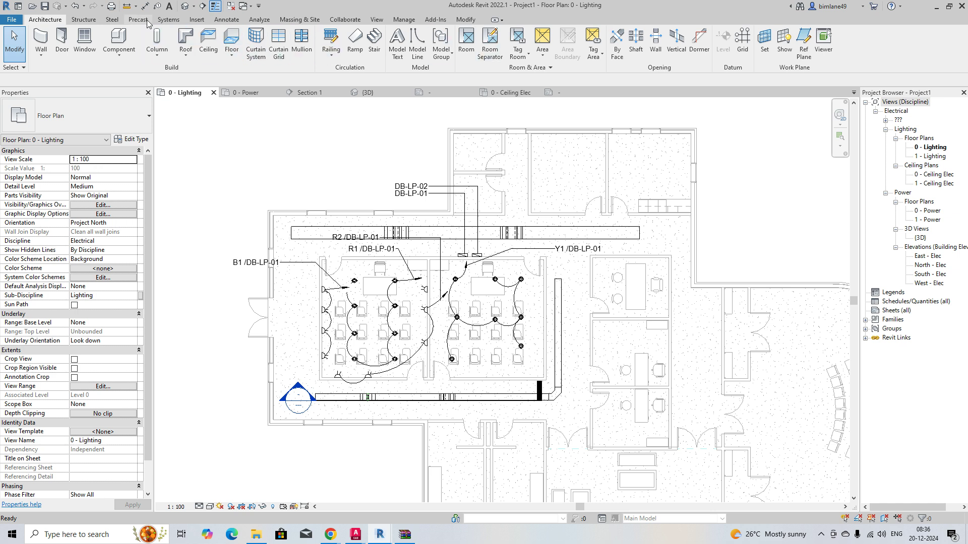
- Place an _EL_ELF_ISOLATOR_TYPE 3, type 2P-16A, on the corridor-side wall of the room across the corridor from the right classroom
left_click(169, 20)
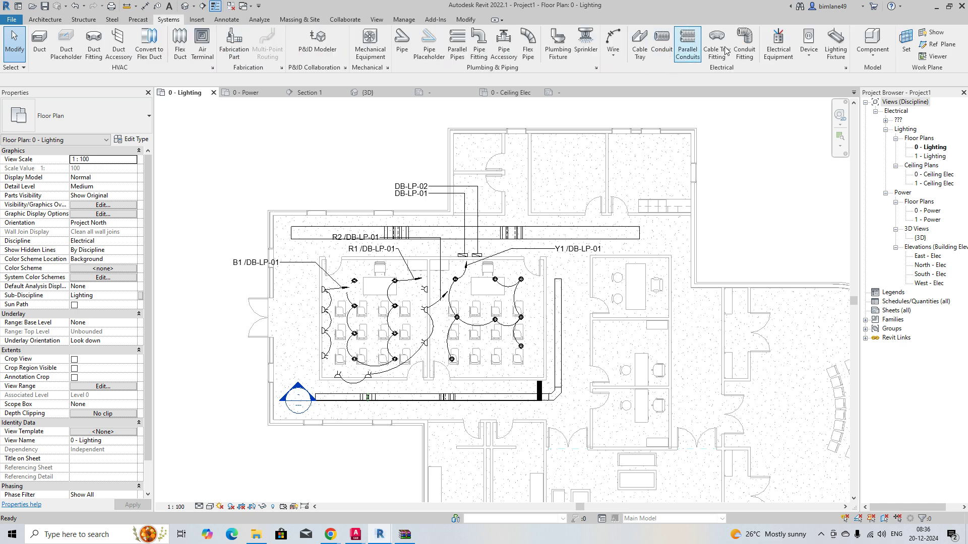
left_click(808, 37)
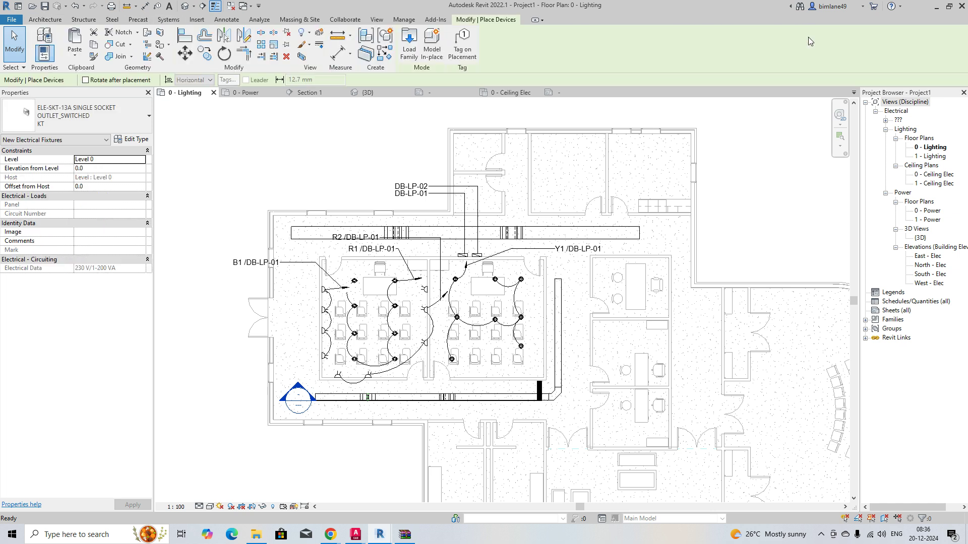
left_click(117, 111)
scroll(84, 227, "down", 5)
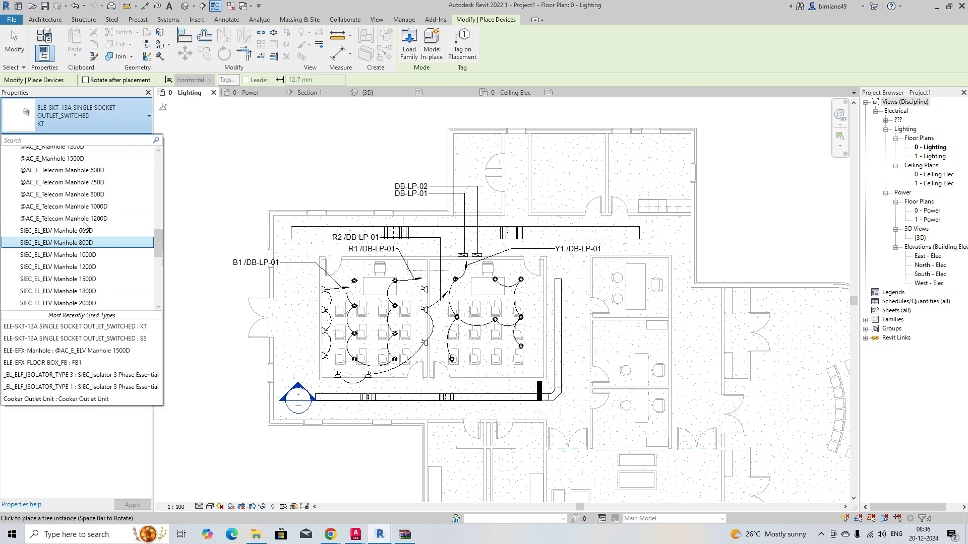
scroll(84, 227, "down", 5)
scroll(60, 232, "up", 4)
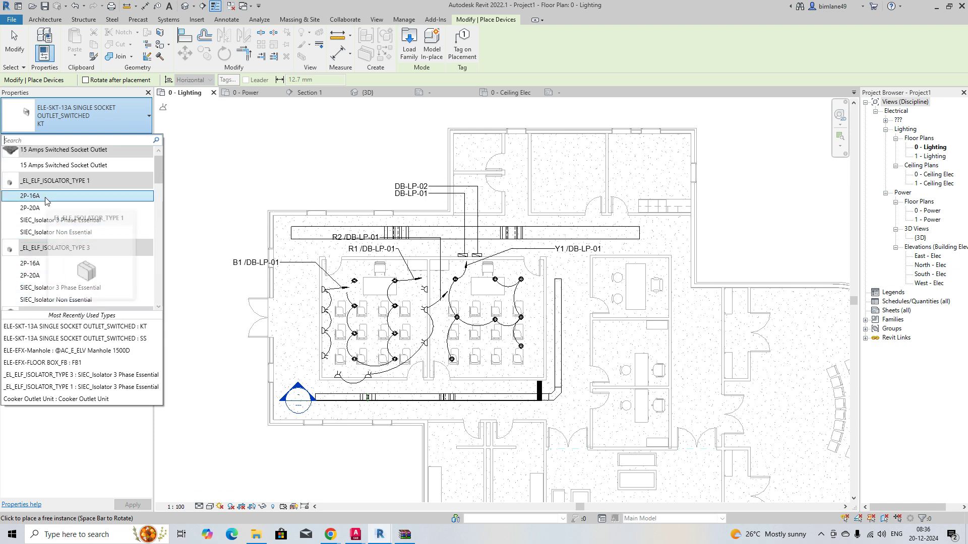
left_click(36, 266)
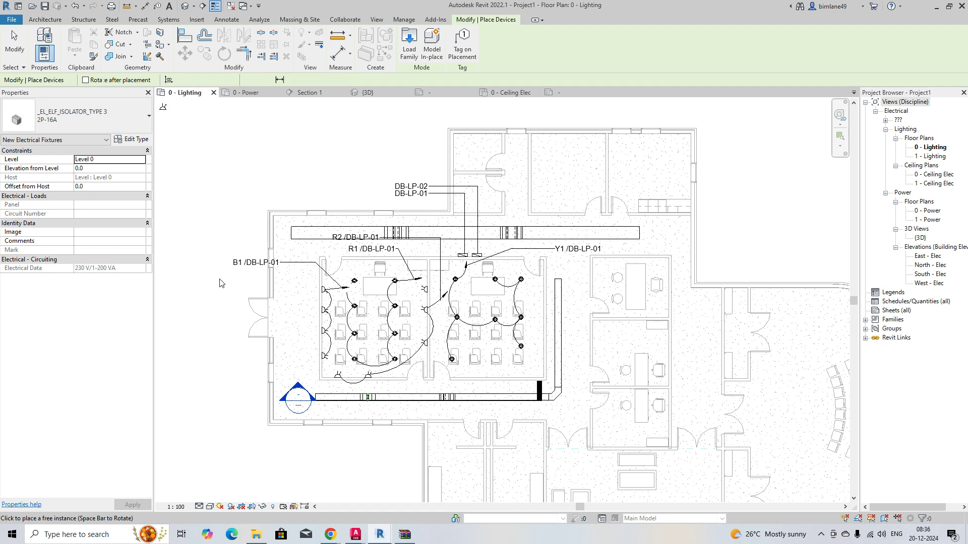
scroll(536, 207, "up", 5)
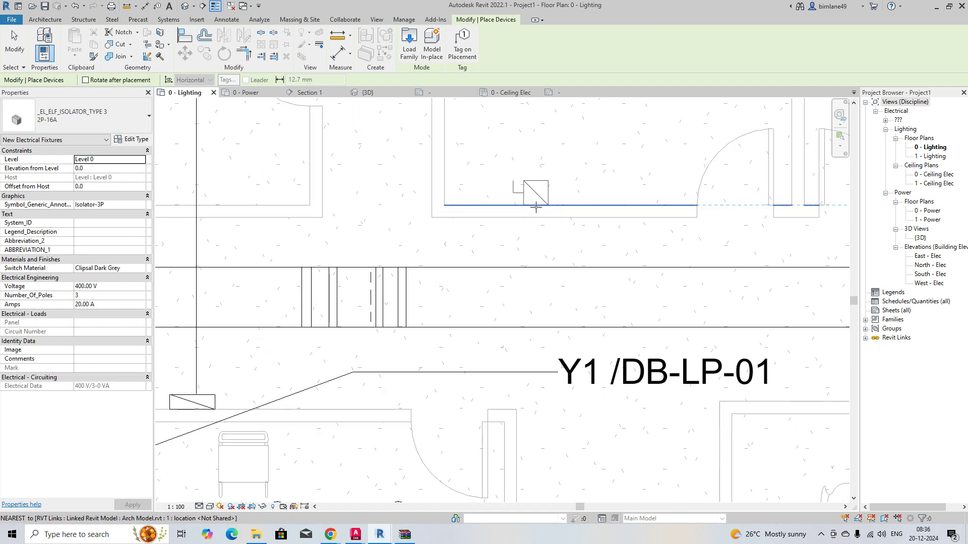
left_click(535, 207)
scroll(535, 207, "down", 5)
key("Escape")
key("Escape")
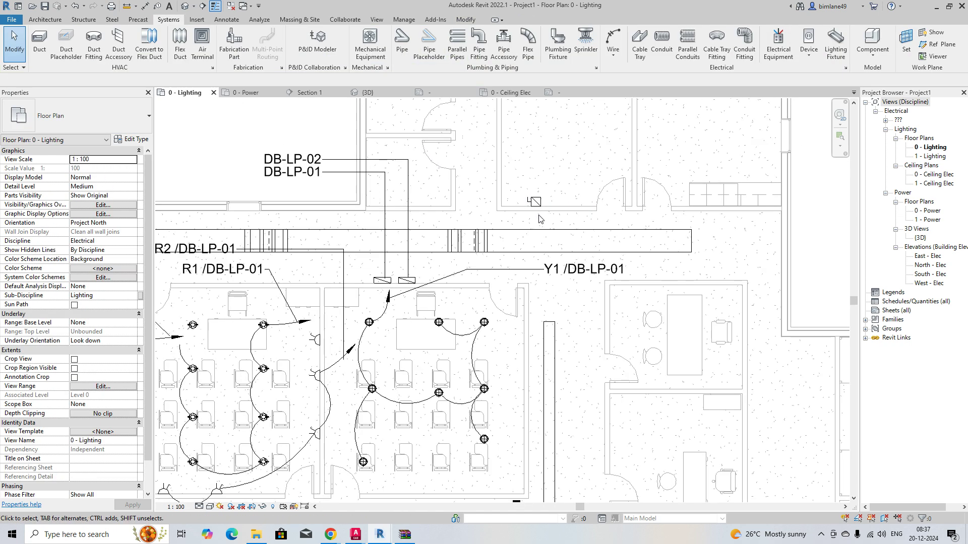
- Place a second 2P-16A isolator at the midpoint of the same room's left side wall
middle_click_drag(514, 228, 506, 299)
key("Return")
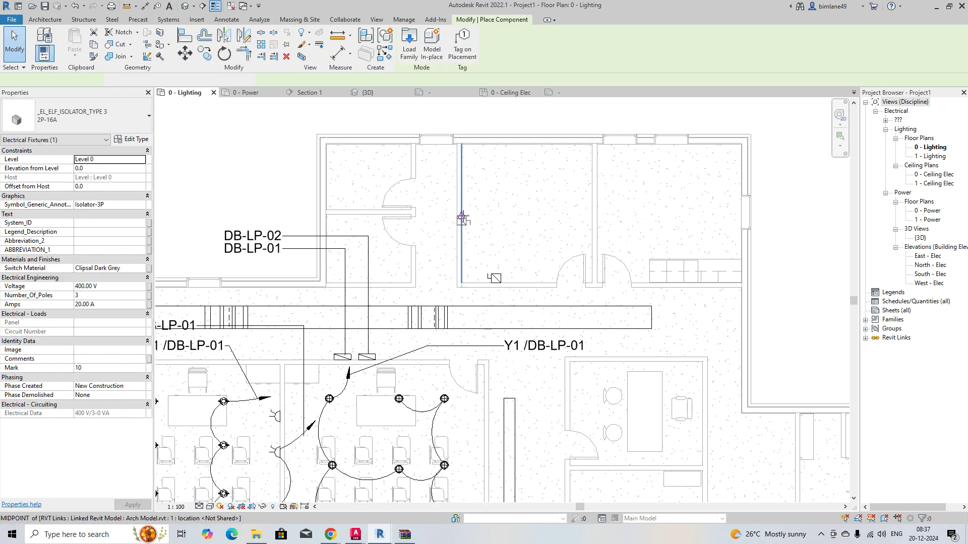
left_click(464, 215)
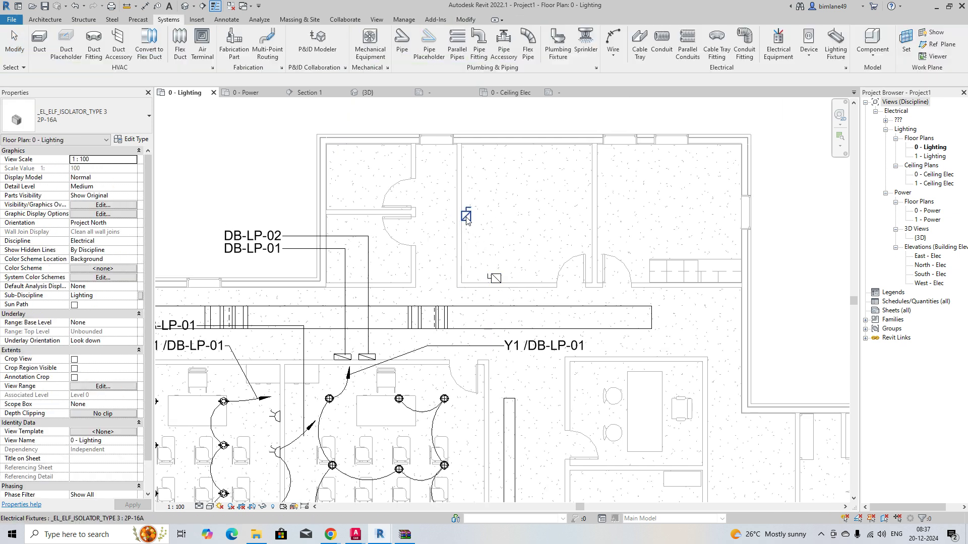
key("Escape")
key("Escape")
- Create a three-pole 208 V power circuit for the isolator on the room's side wall
left_click(468, 221)
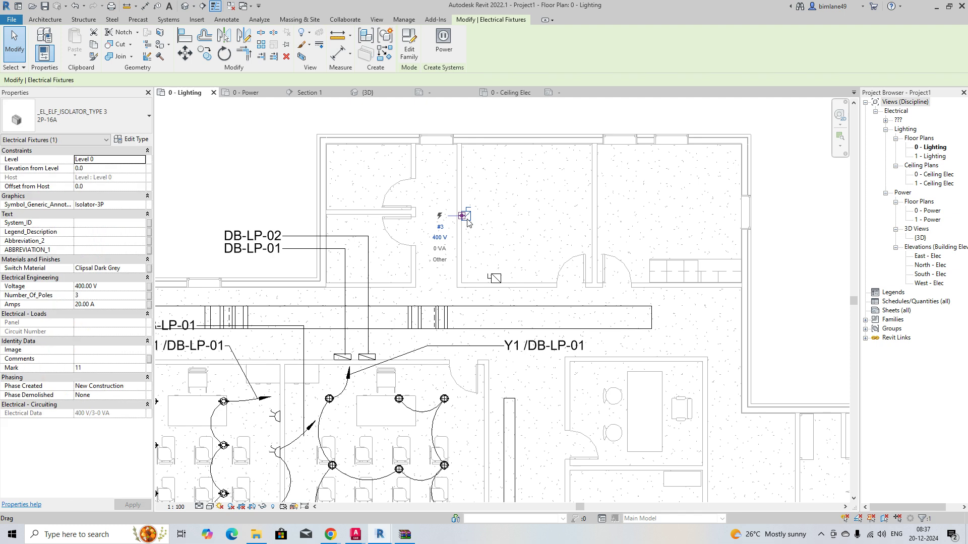
left_click(443, 42)
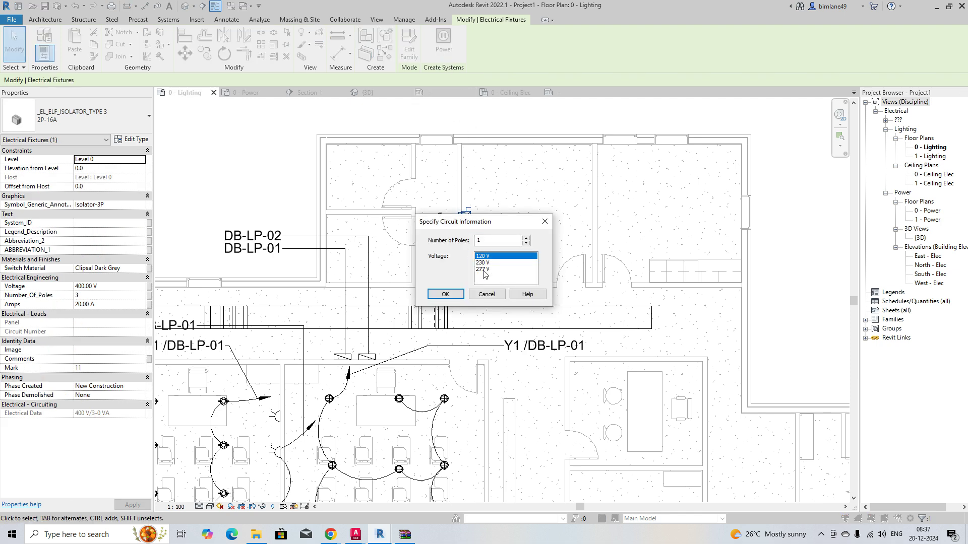
left_click(526, 238)
left_click(446, 294)
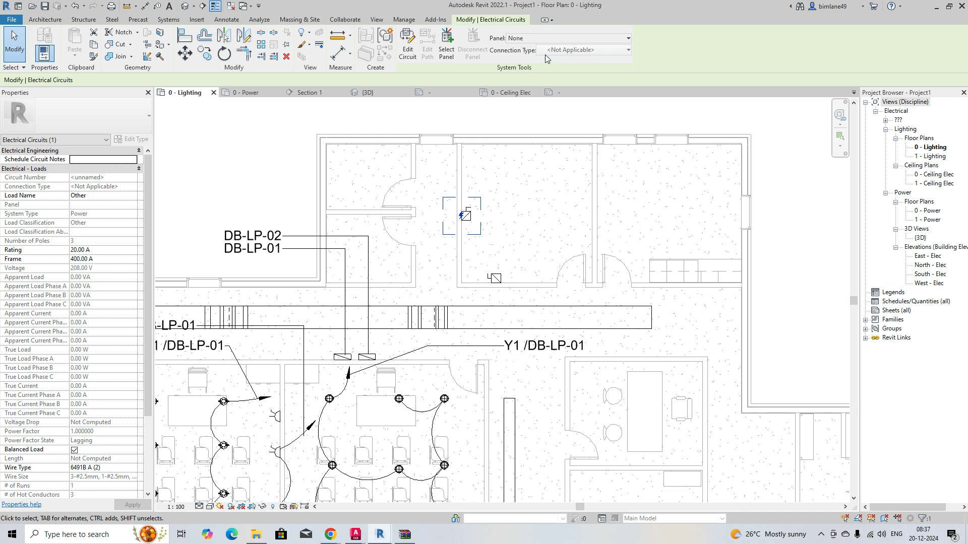
- Check which panels are available for the side-wall isolator's circuit and which distribution systems DB-LP-02 offers
left_click(552, 40)
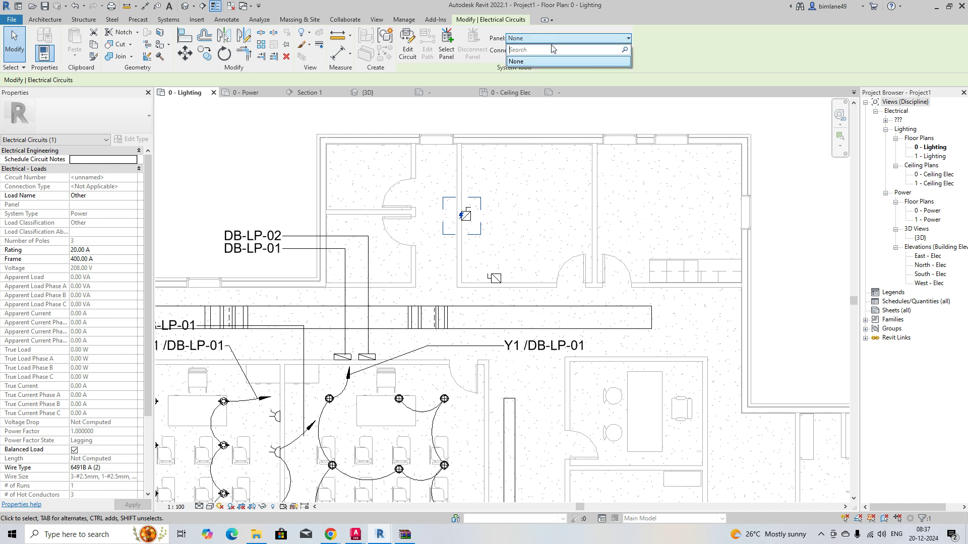
left_click(501, 222)
middle_click_drag(501, 222, 521, 133)
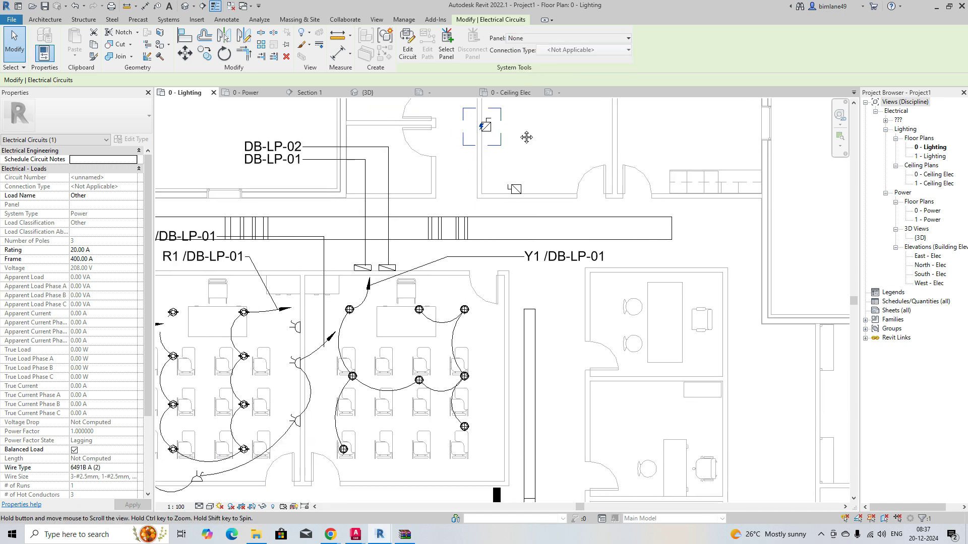
left_click(493, 132)
key("Escape")
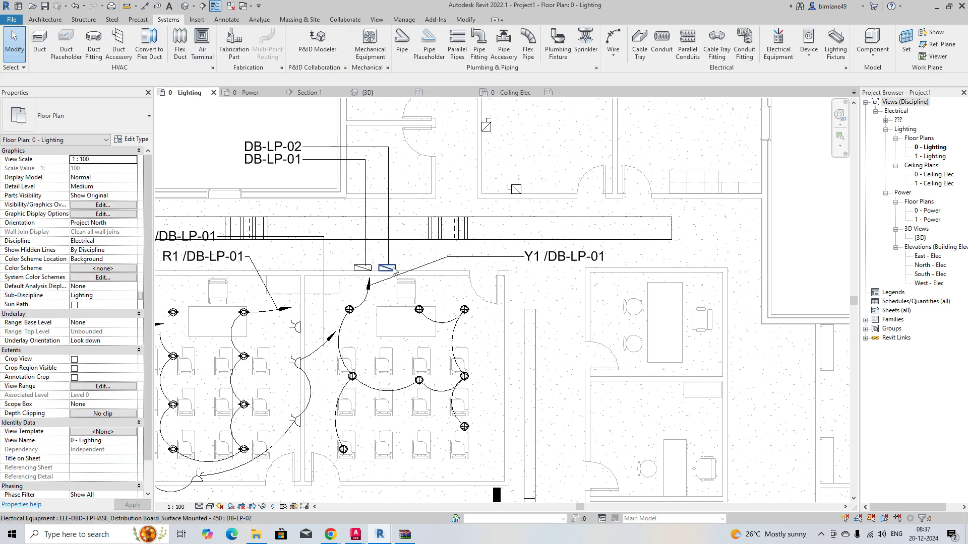
left_click(394, 271)
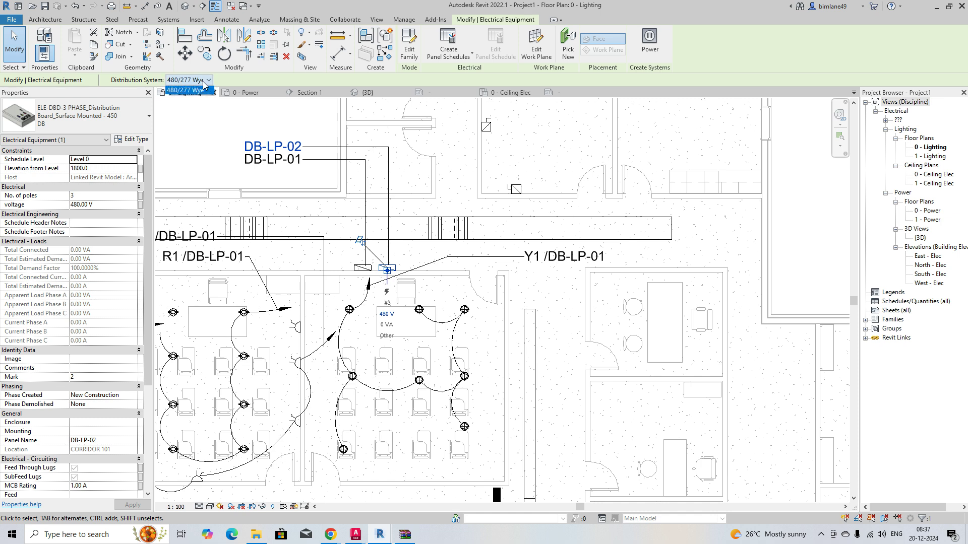
key("Escape")
key("Escape")
- Place a third 450 surface-mounted three-phase distribution board on the corridor wall beside DB-LP-02, using the same type
scroll(385, 270, "up", 2)
left_click(388, 271)
key("c")
key("s")
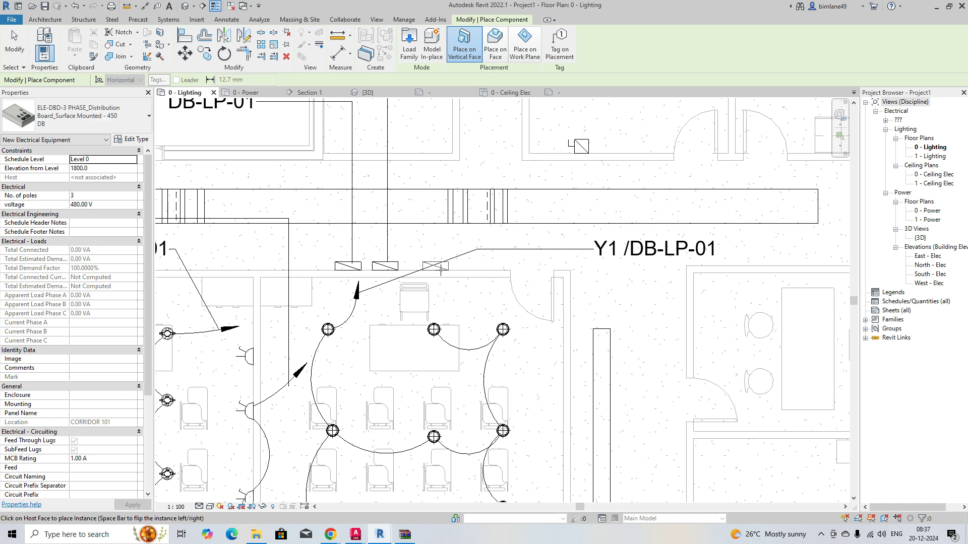
left_click(447, 267)
key("Escape")
key("Escape")
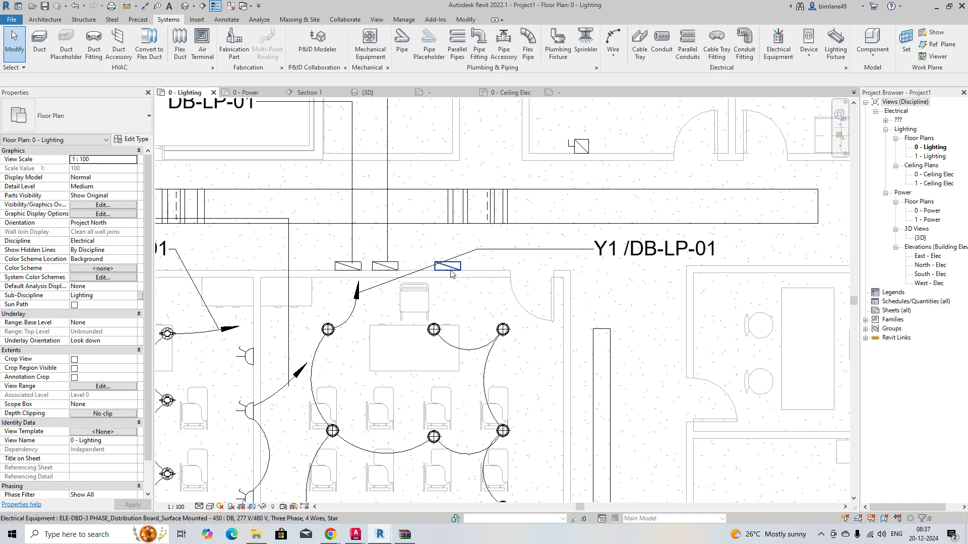
- Delete the isolator on the room's left side wall
scroll(448, 268, "down", 2)
left_click(494, 160)
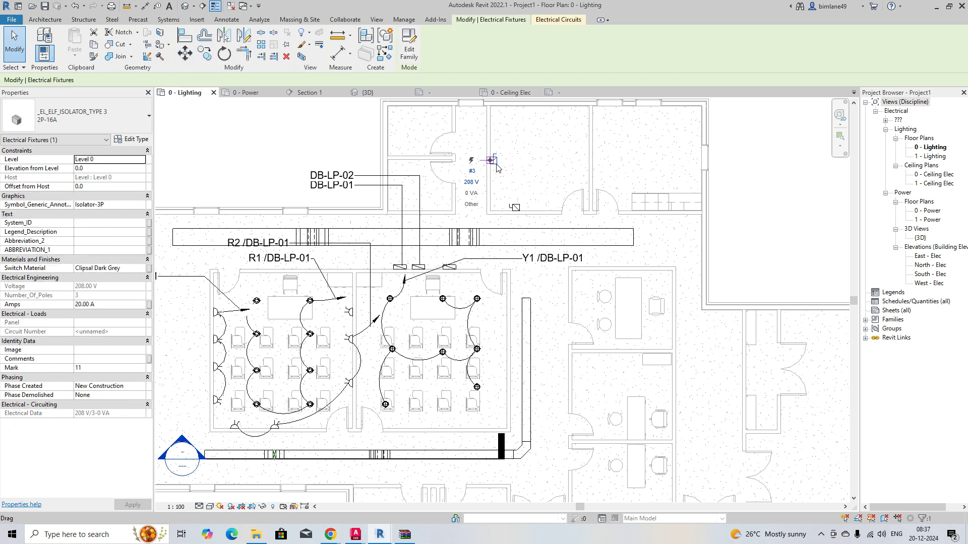
key("Delete")
- Create a single-pole 277 V power circuit for the isolator on the room's corridor-side wall
left_click(514, 207)
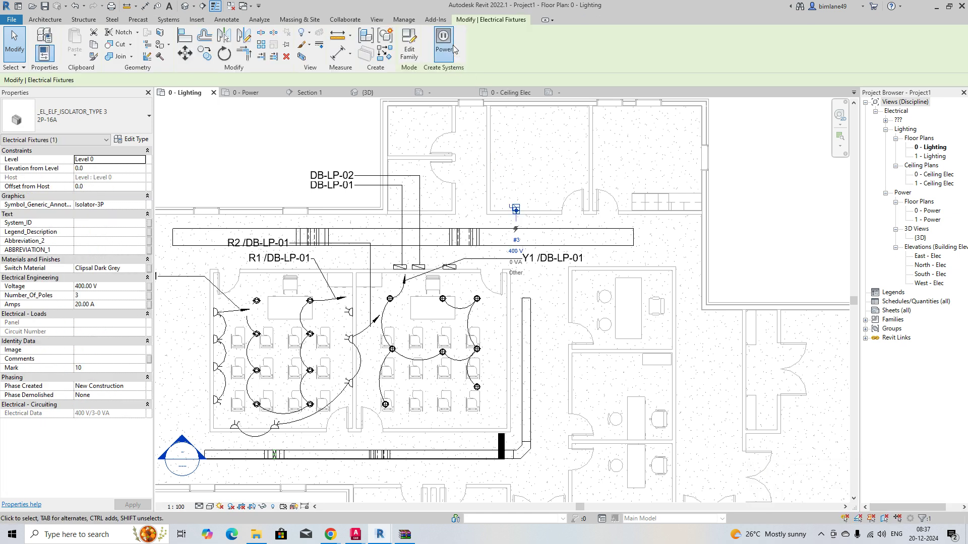
left_click(444, 45)
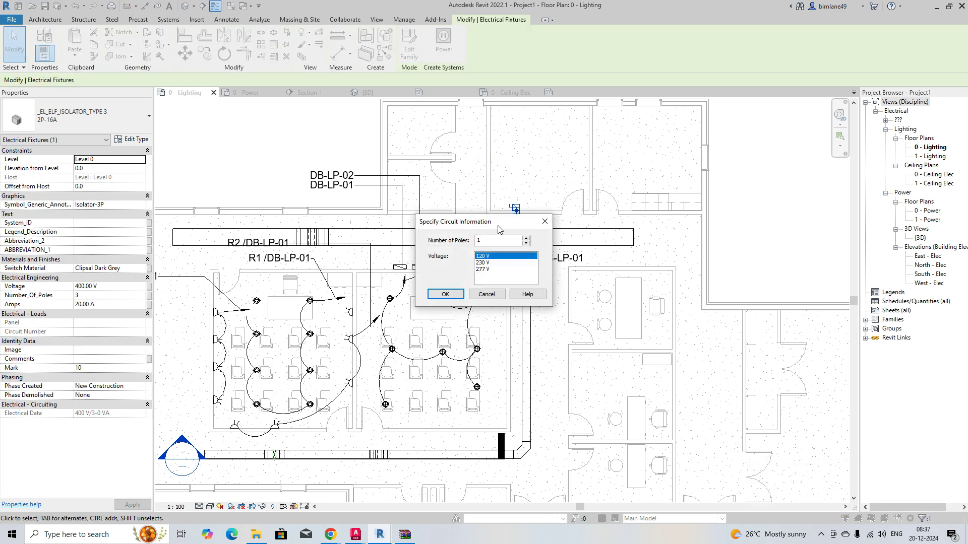
left_click(445, 295)
- Connect the corridor-wall isolator's circuit to the third, unnamed 277 V/480 V three-phase distribution board
scroll(432, 286, "up", 2)
left_click(414, 287)
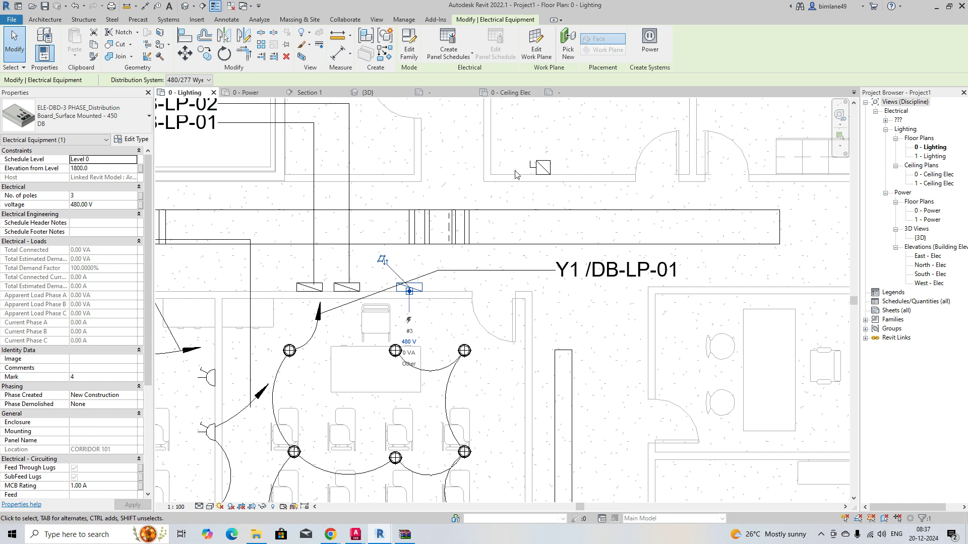
scroll(528, 172, "down", 2)
left_click(532, 173)
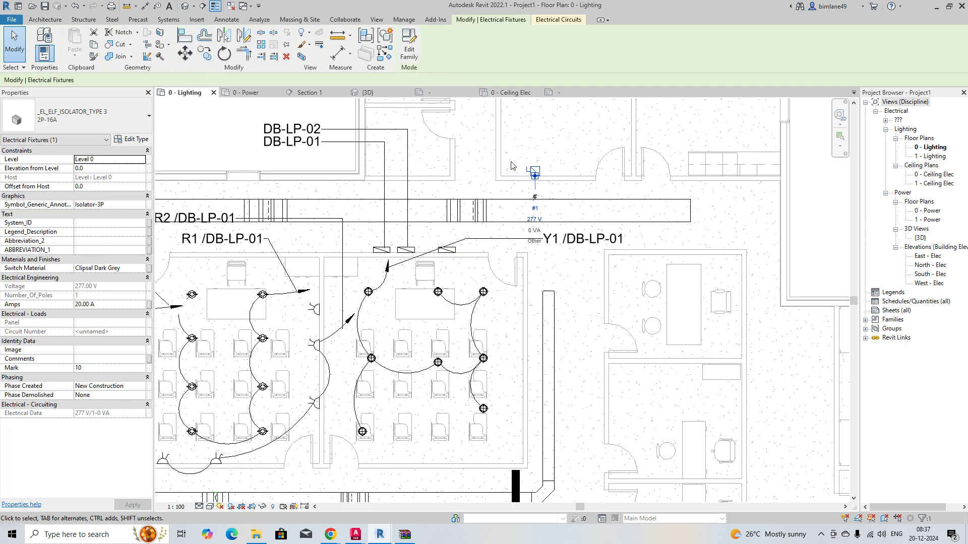
left_click(554, 23)
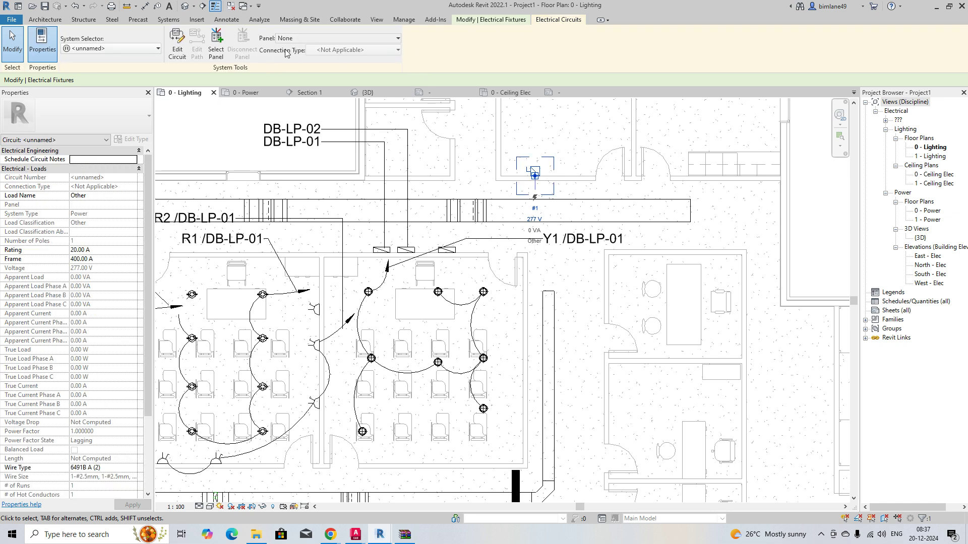
left_click(297, 41)
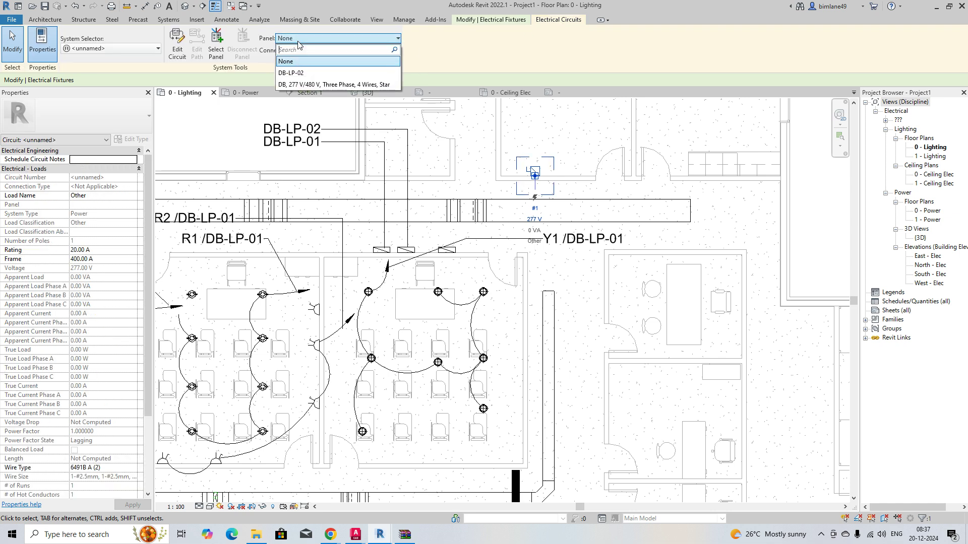
left_click(301, 84)
left_click(493, 248)
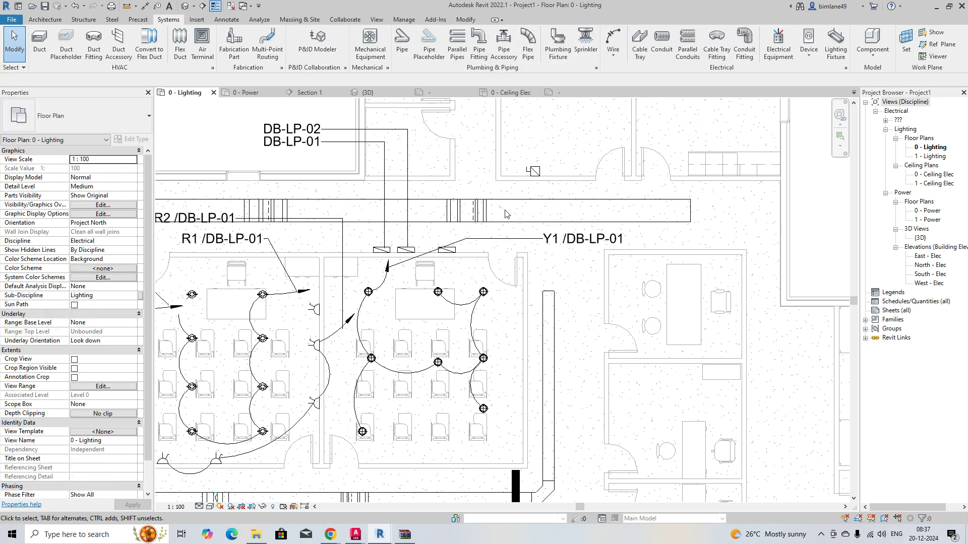
- Delete the third distribution board beside DB-LP-02 and the isolator on the room's corridor-side wall
scroll(499, 252, "up", 2)
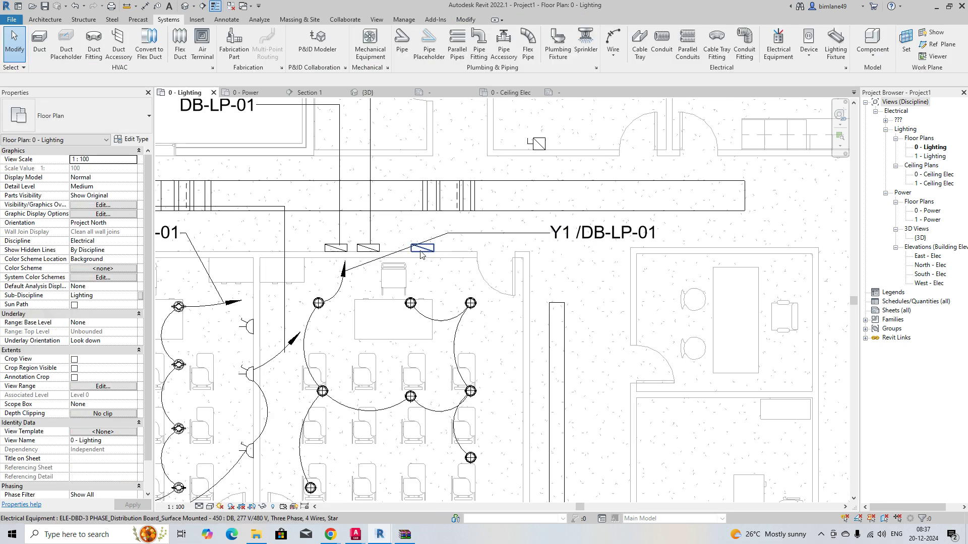
scroll(421, 254, "down", 1)
left_click(423, 249)
key("Delete")
left_click(522, 158)
key("Delete")
middle_click_drag(520, 161, 511, 282)
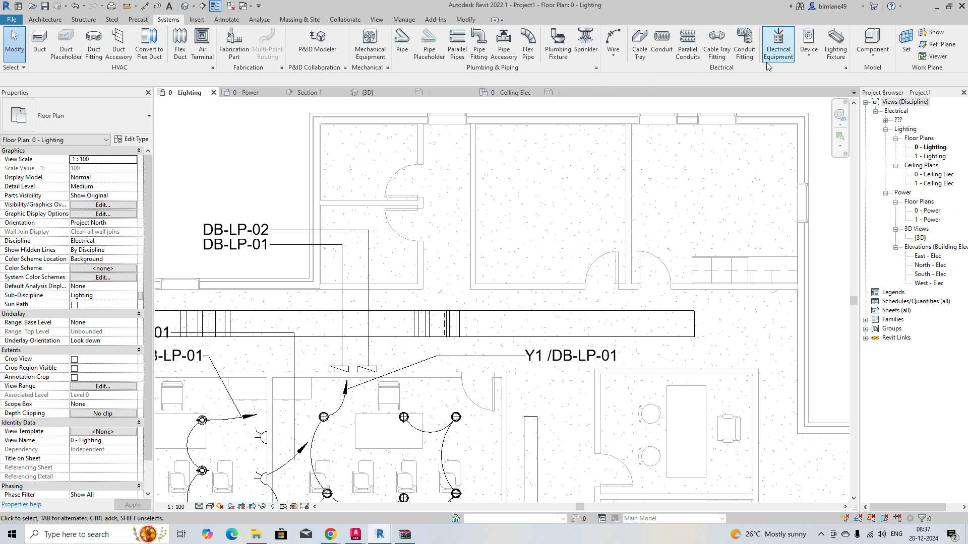
- Place three Type 3 2P-16A isolators in a column along the left side wall of the room above the corridor
left_click(779, 43)
key("Escape")
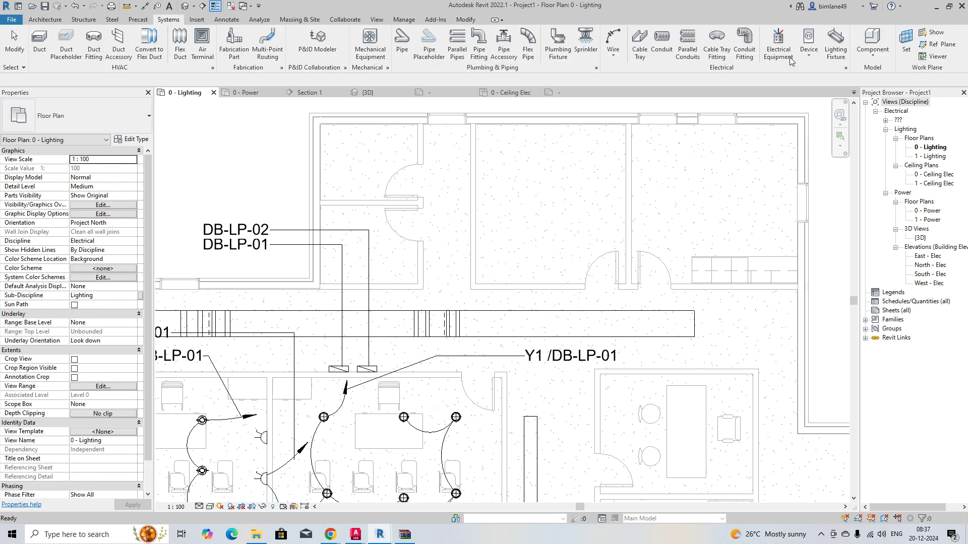
left_click(802, 43)
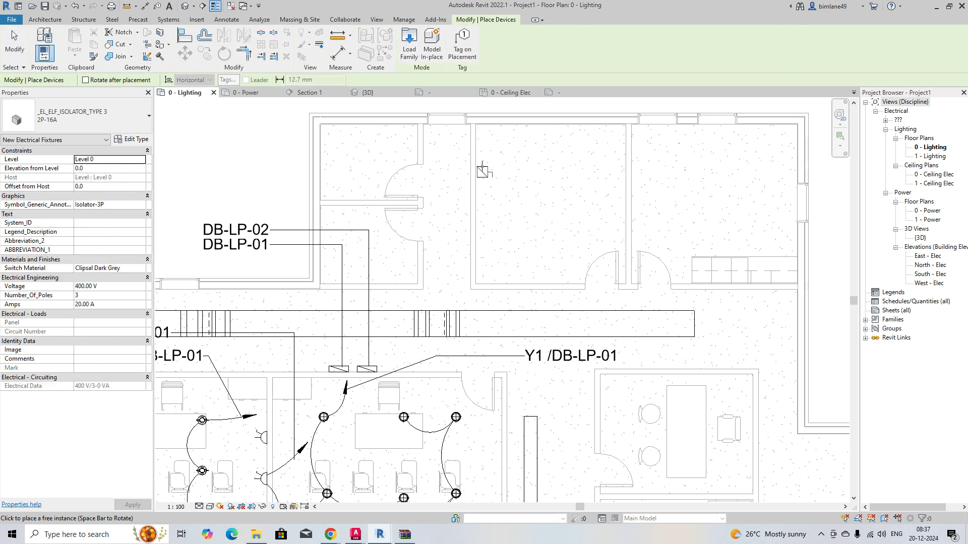
left_click(478, 166)
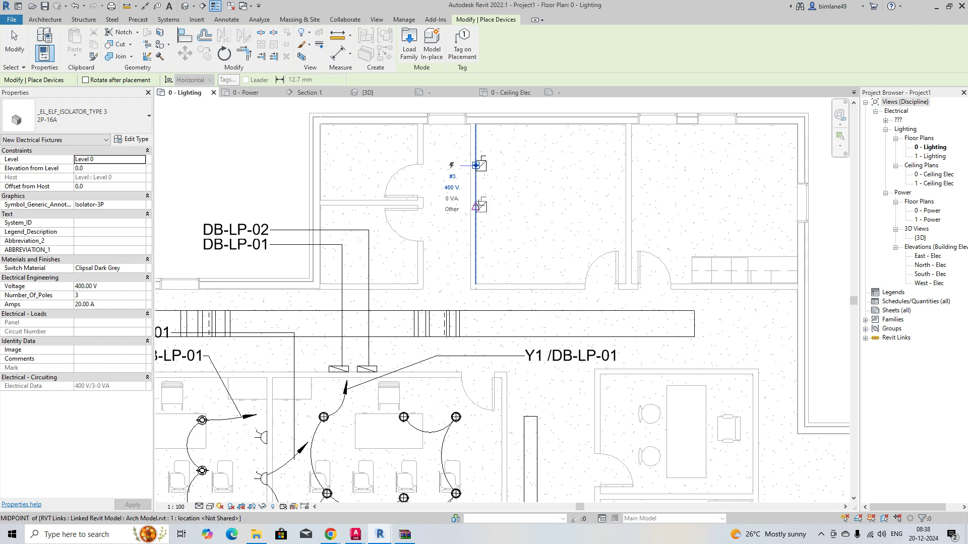
left_click(476, 207)
left_click(477, 249)
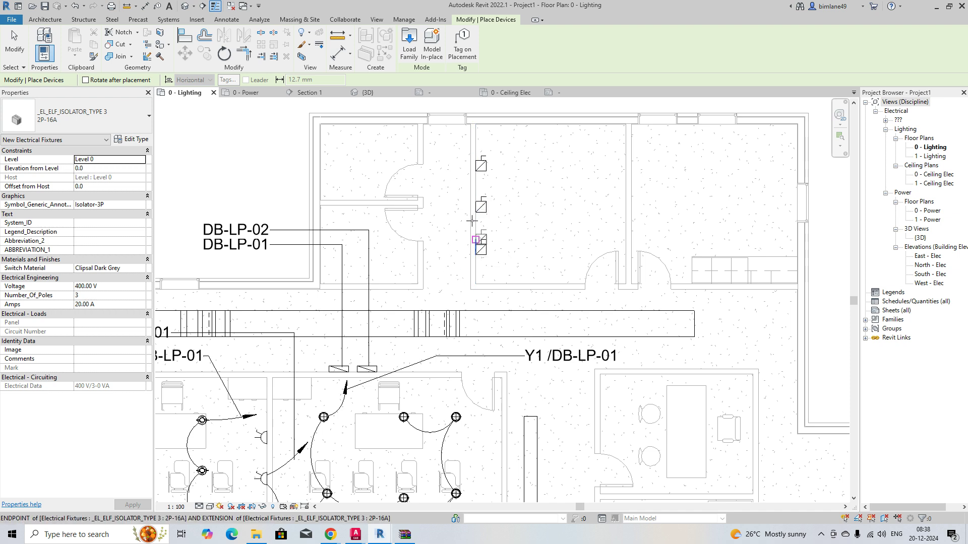
key("Escape")
key("Escape")
- Set the elevation of the three isolators to 1200 and isolate them with their wall in the 3D view
left_click_drag(446, 148, 525, 283)
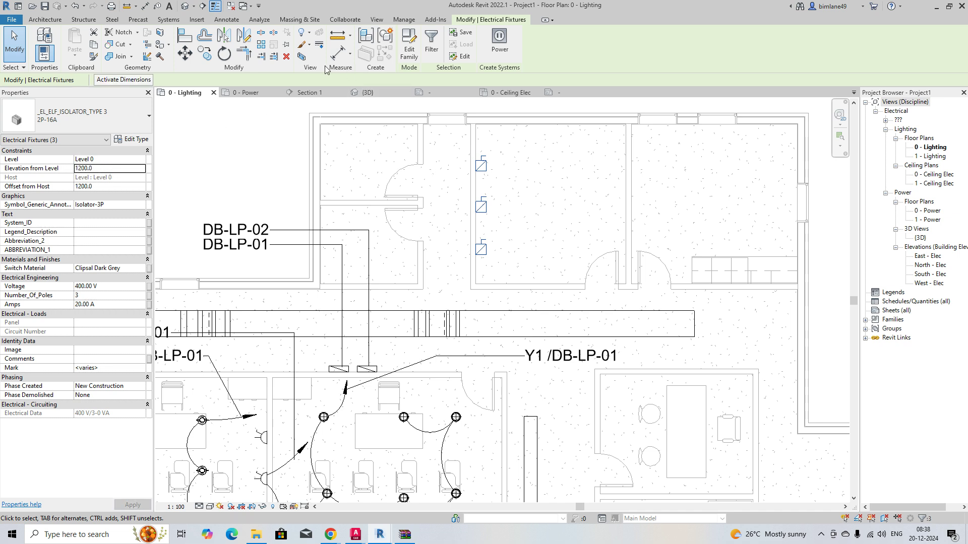
left_click(302, 57)
middle_click_drag(514, 244, 888, 292, "shift")
key("Escape")
key("z")
key("f")
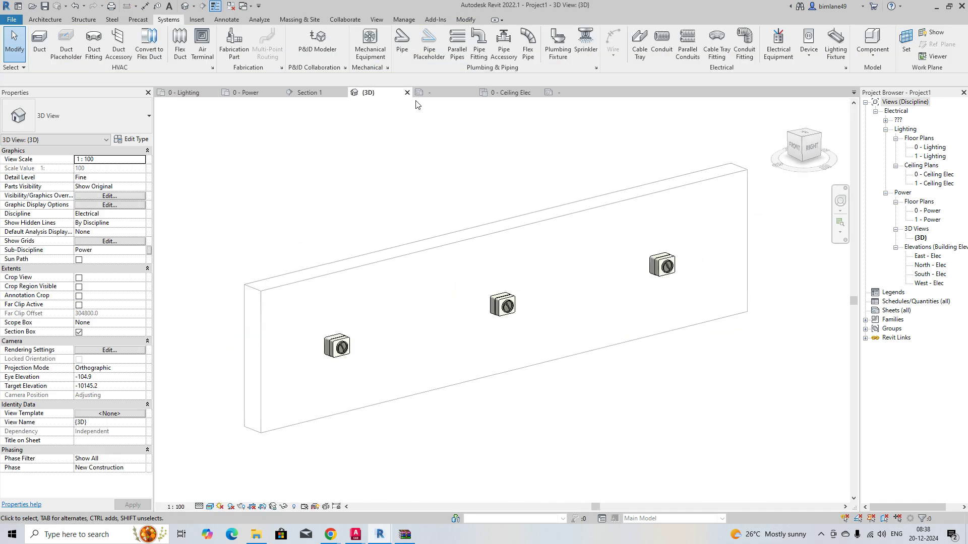
- In the 0 - Power floor plan, create a single-pole 277 V power circuit for the uppermost isolator and connect it to DB-LP-02
left_click(255, 94)
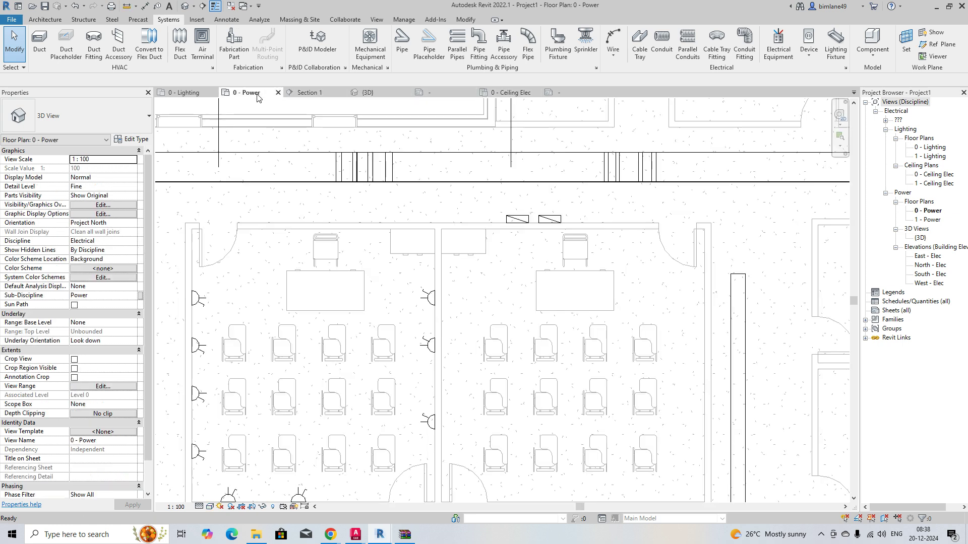
scroll(504, 227, "down", 3)
scroll(528, 217, "up", 5)
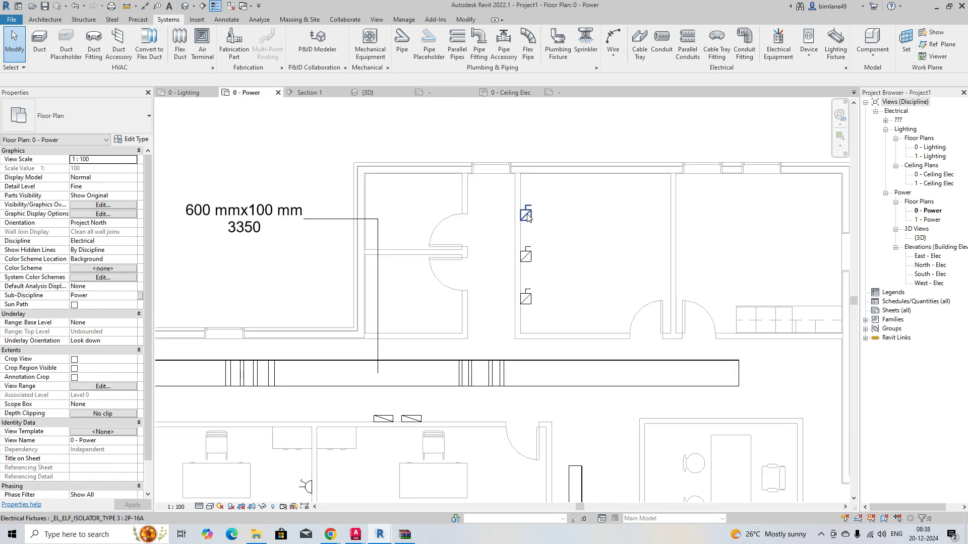
left_click(527, 217)
left_click(443, 46)
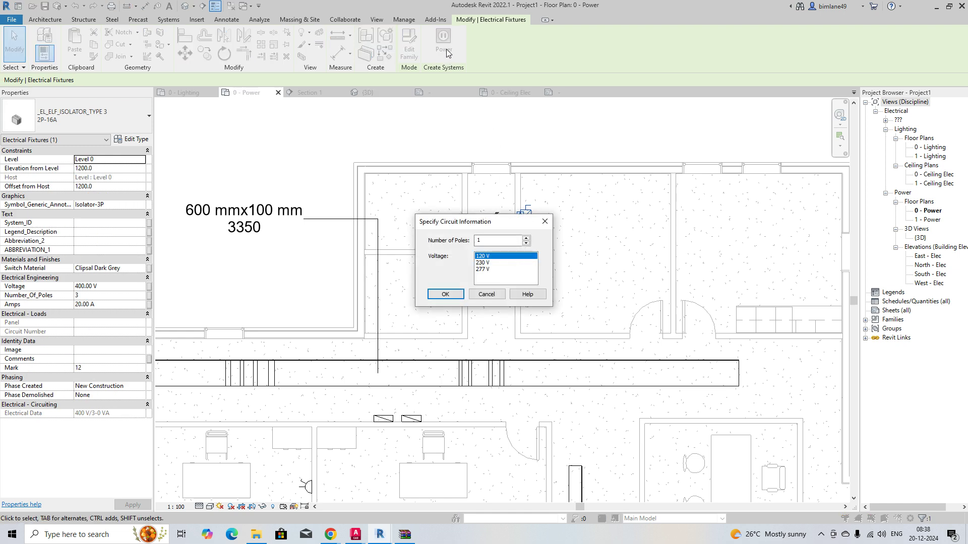
left_click(483, 270)
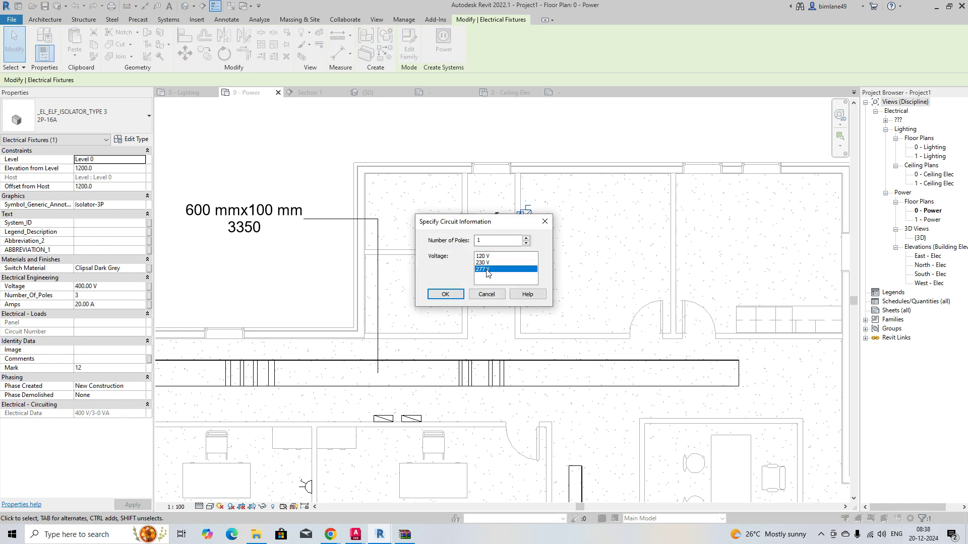
left_click(445, 295)
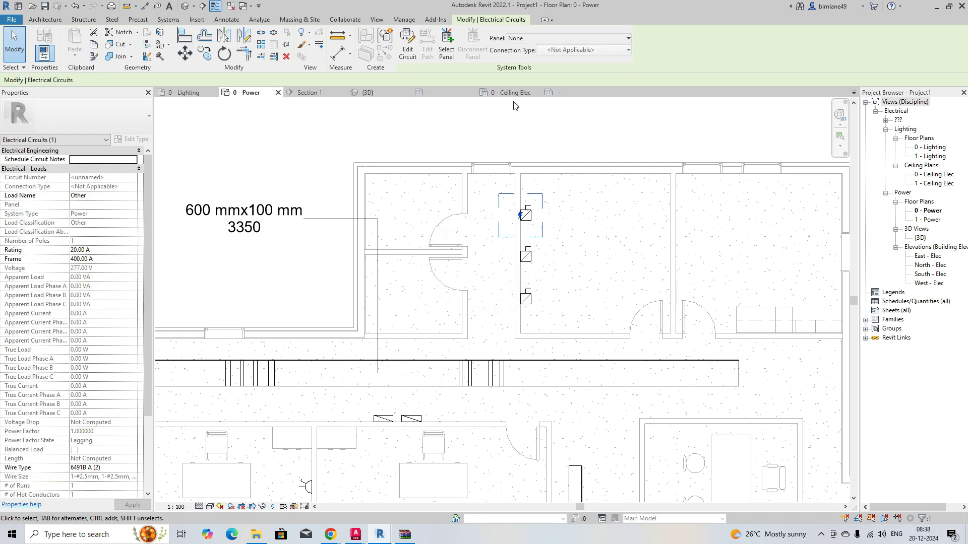
left_click(543, 37)
left_click(534, 59)
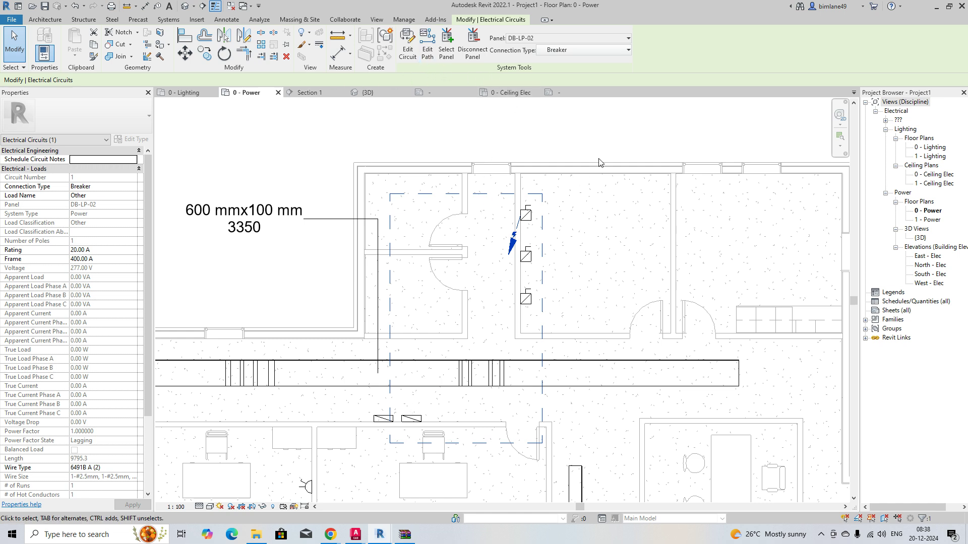
key("Escape")
- Convert the uppermost isolator's circuit to an arc wire
middle_click_drag(559, 235, 552, 196)
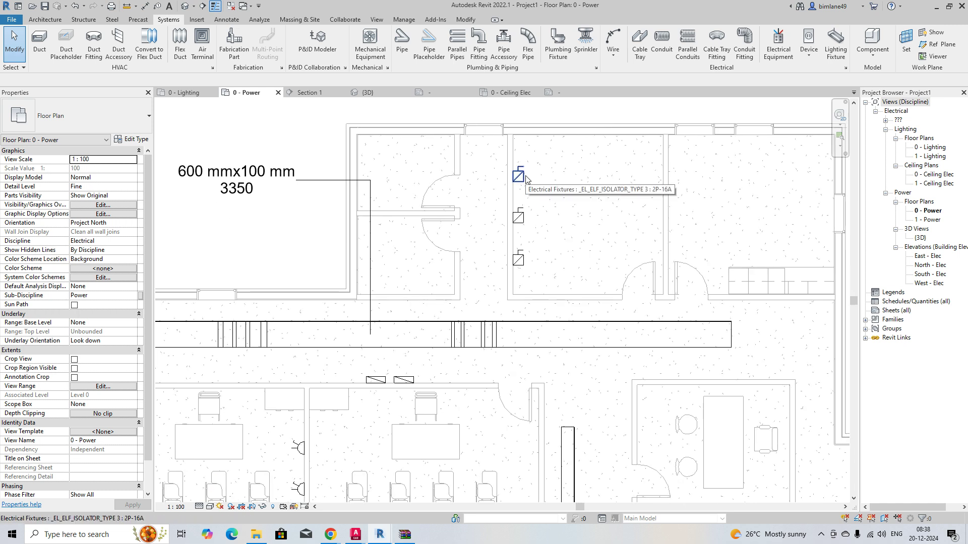
key("Tab")
left_click(526, 179)
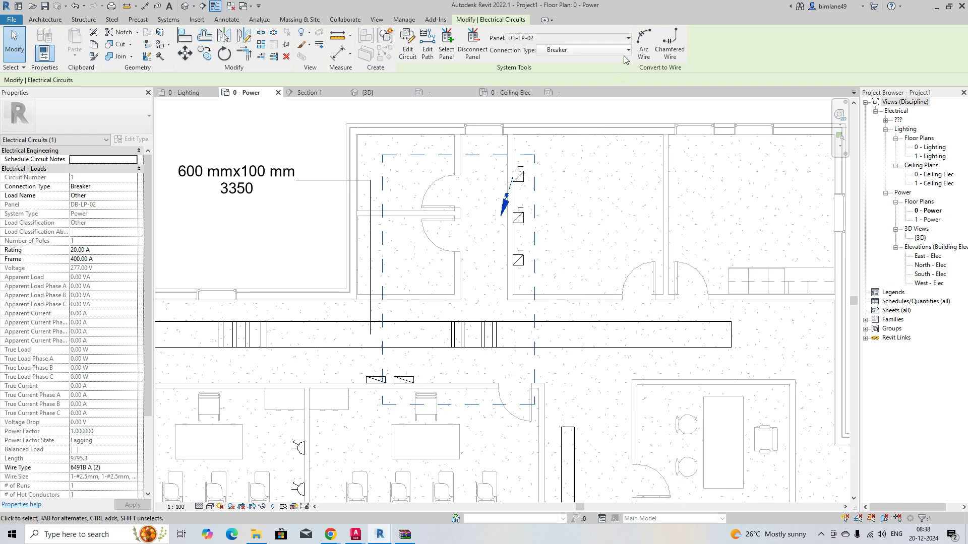
left_click(639, 43)
- Tag the two distribution boards DB-LP-01 and DB-LP-02 with leaders, placing the labels in the classroom below them
middle_click_drag(438, 363, 503, 277)
scroll(445, 313, "down", 2)
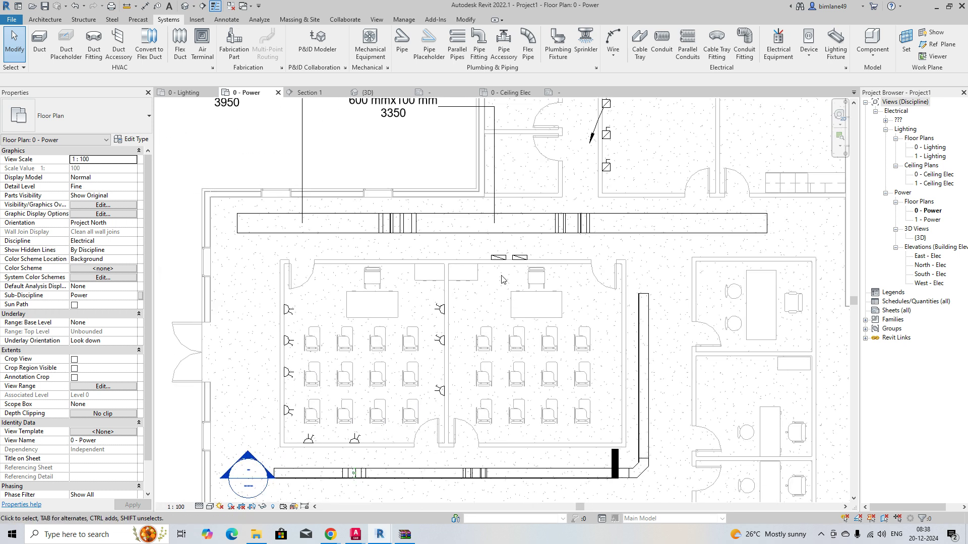
key("t")
key("g")
scroll(500, 267, "up", 2)
left_click_drag(499, 260, 538, 323)
left_click(538, 323)
left_click(526, 252)
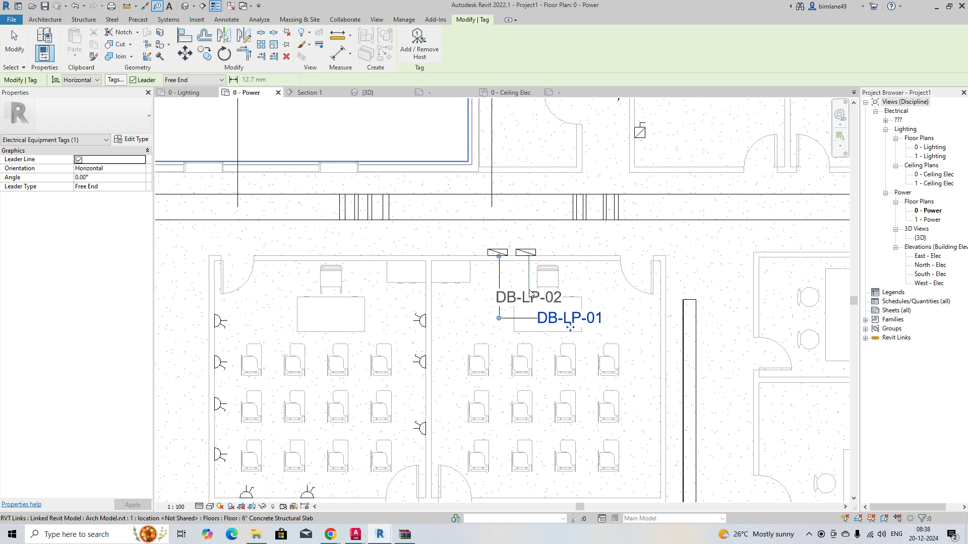
left_click(582, 284)
scroll(535, 279, "down", 2)
key("Escape")
key("Escape")
- Tag the uppermost isolator's home-run wire with its circuit label, placed up and to the left of the arrowhead
scroll(572, 247, "up", 3)
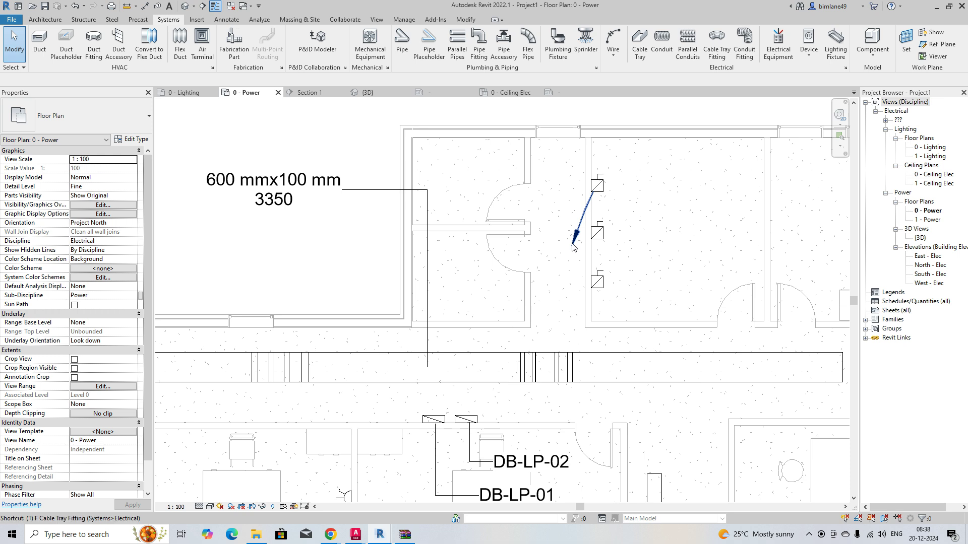
key("t")
key("g")
left_click(572, 247)
left_click_drag(575, 231, 482, 174)
key("Escape")
- Set DB-LP-02's circuit naming to the scheme that labels circuit 1 as R1
middle_click_drag(533, 378, 559, 386)
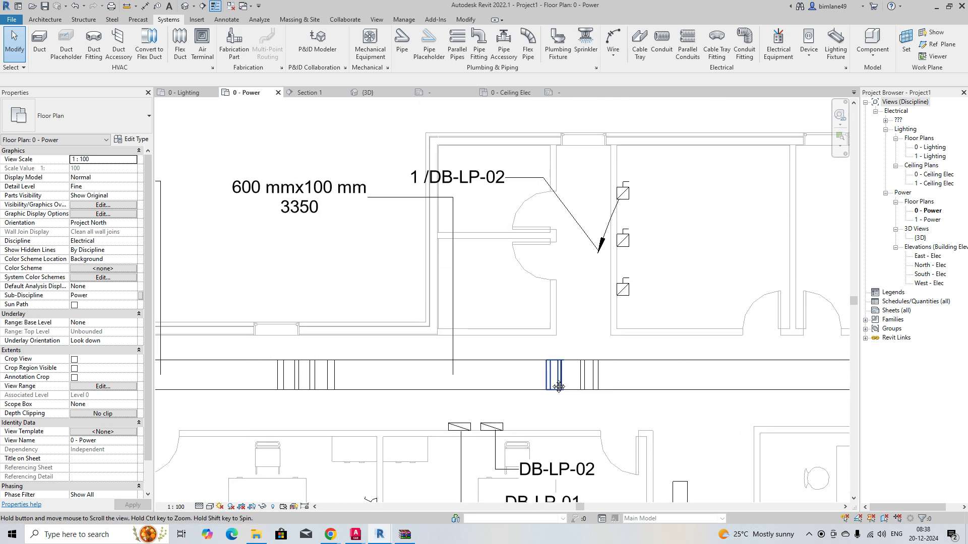
left_click(492, 427)
scroll(127, 417, "down", 7)
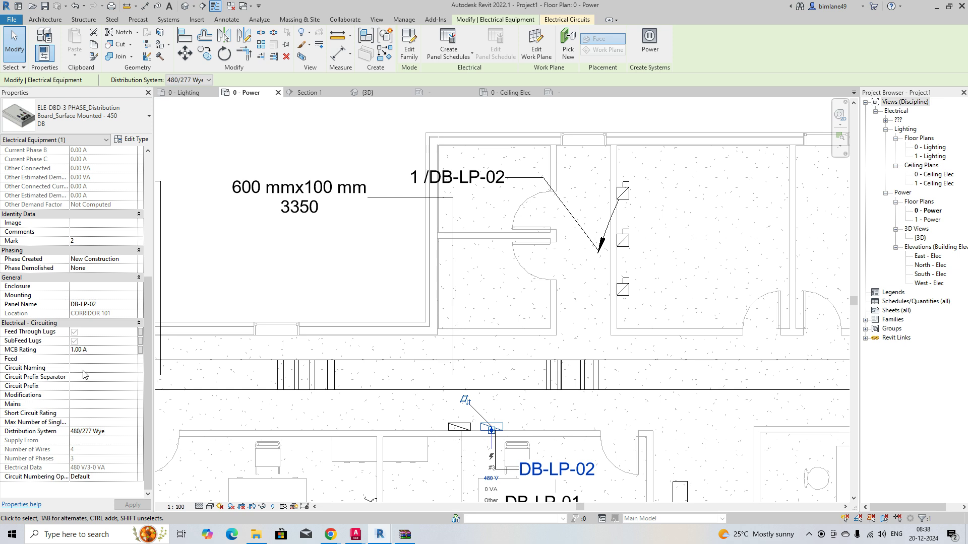
left_click(133, 369)
left_click(83, 400)
key("Escape")
scroll(417, 321, "down", 2)
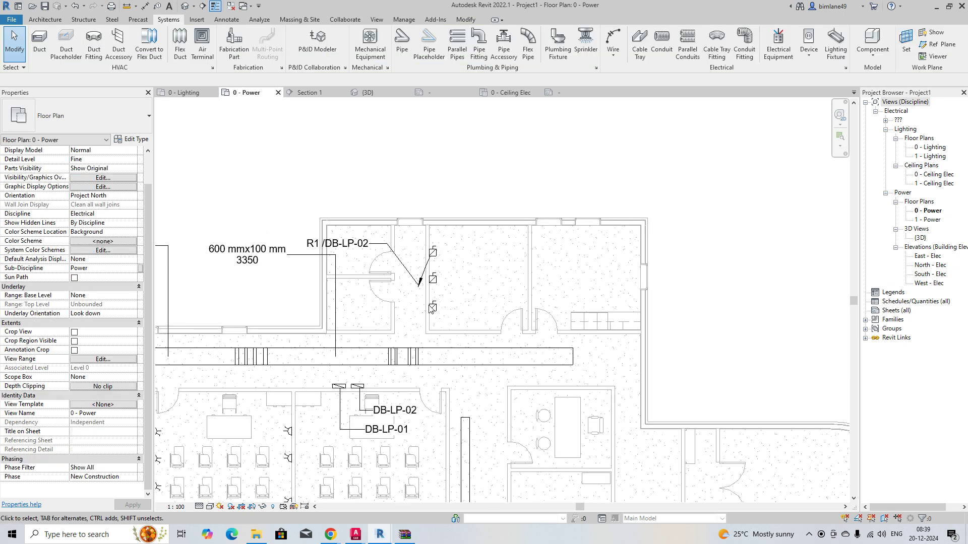
- Create a three-pole 400 V power circuit for the middle isolator and connect it to DB-LP-01
scroll(417, 321, "up", 2)
left_click(439, 280)
mouse_move(439, 281)
middle_mouse_down()
mouse_move(561, 216)
mouse_move(507, 222)
mouse_move(562, 283)
mouse_move(556, 306)
middle_mouse_up()
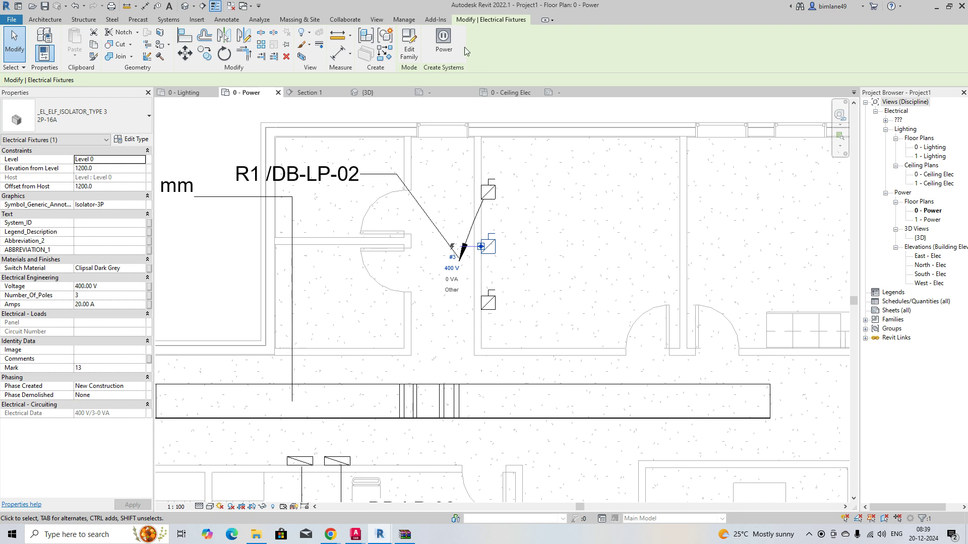
left_click(450, 45)
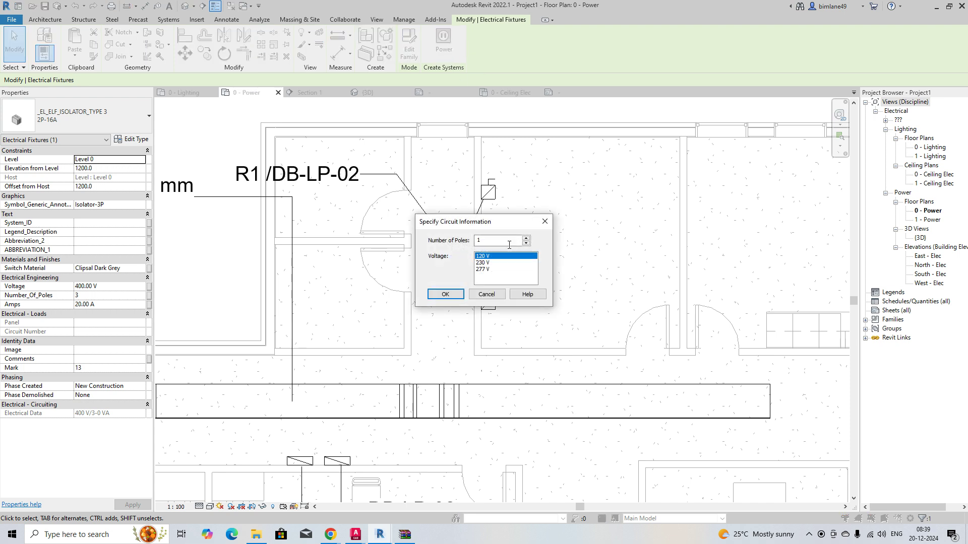
left_click(484, 263)
left_click(481, 270)
left_click(526, 238)
left_click(484, 263)
left_click(446, 294)
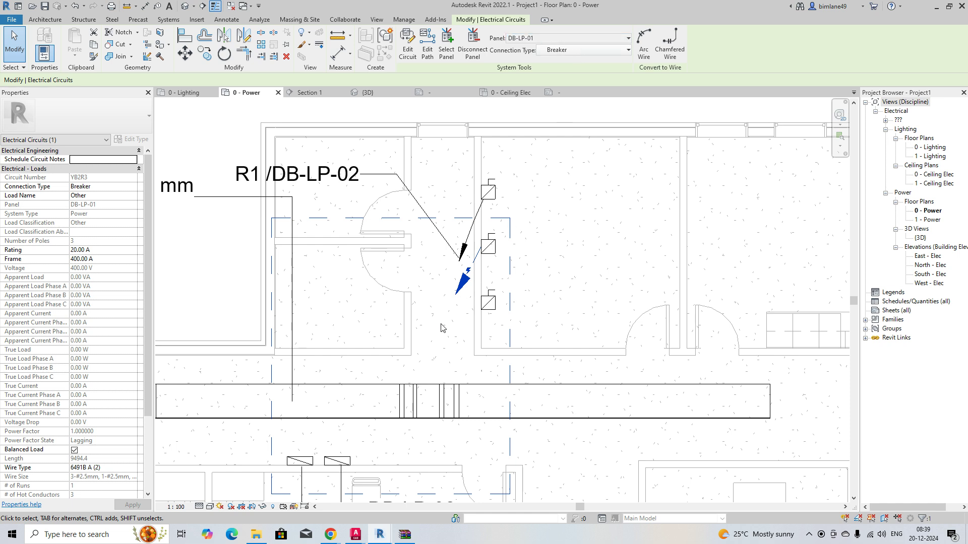
- Convert the middle isolator's circuit to an arc wire and tag that wire, placing its label in the corridor below the room
scroll(445, 324, "down", 2)
left_click(648, 38)
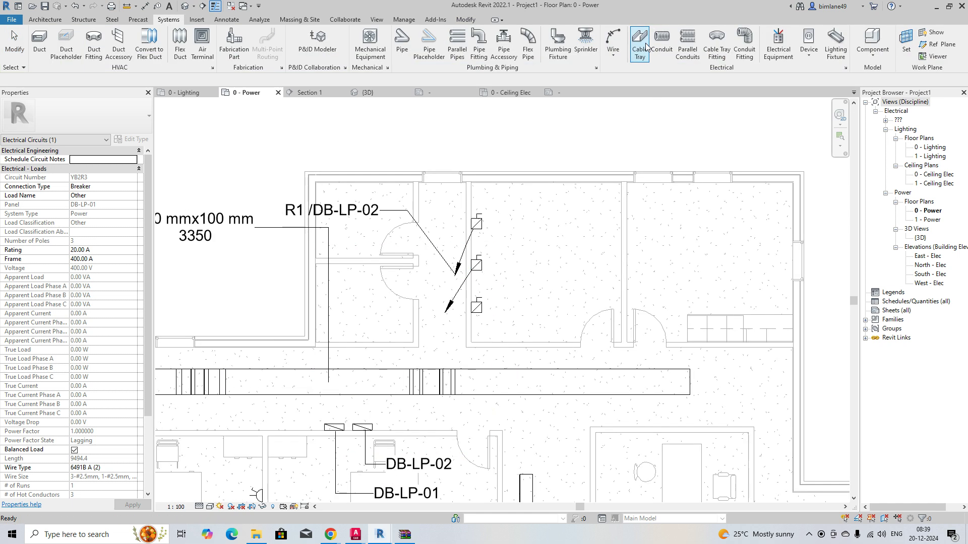
scroll(481, 323, "up", 2)
key("t")
key("g")
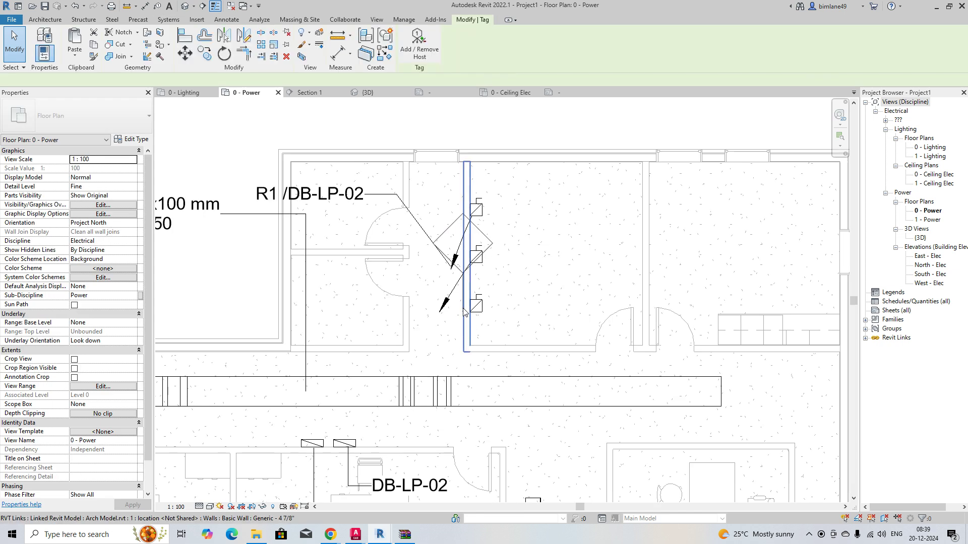
left_click(456, 286)
middle_click_drag(406, 284, 557, 269)
left_click_drag(354, 284, 702, 410)
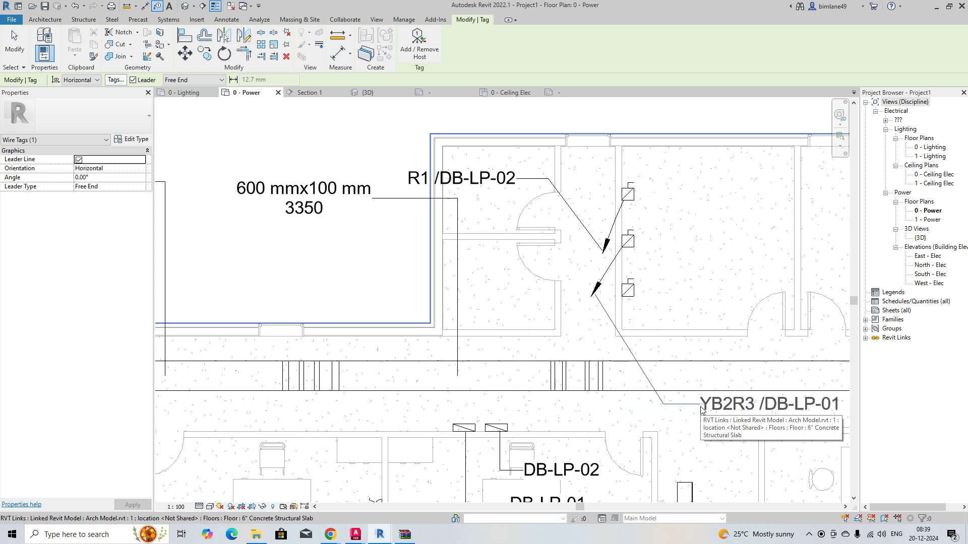
key("Escape")
middle_click_drag(651, 357, 516, 284)
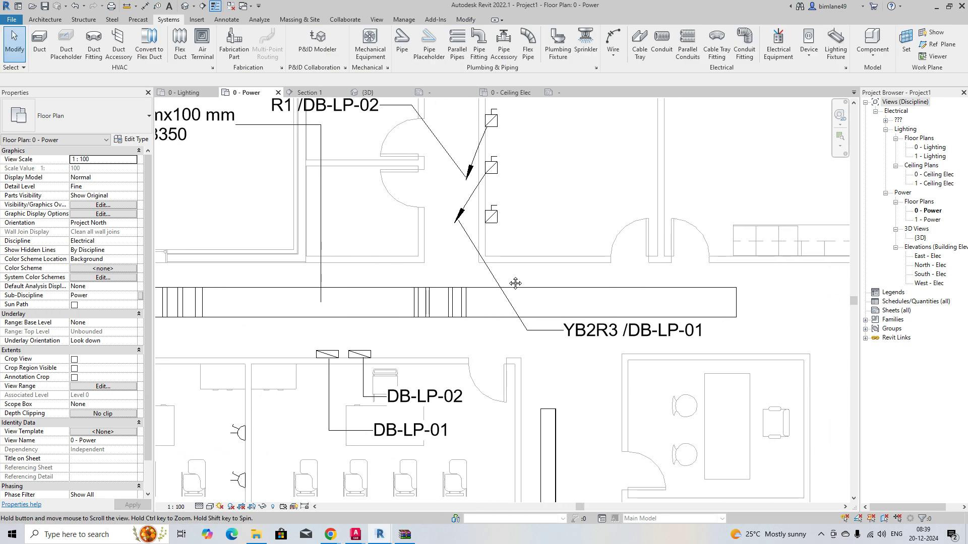
middle_click_drag(515, 242, 514, 283)
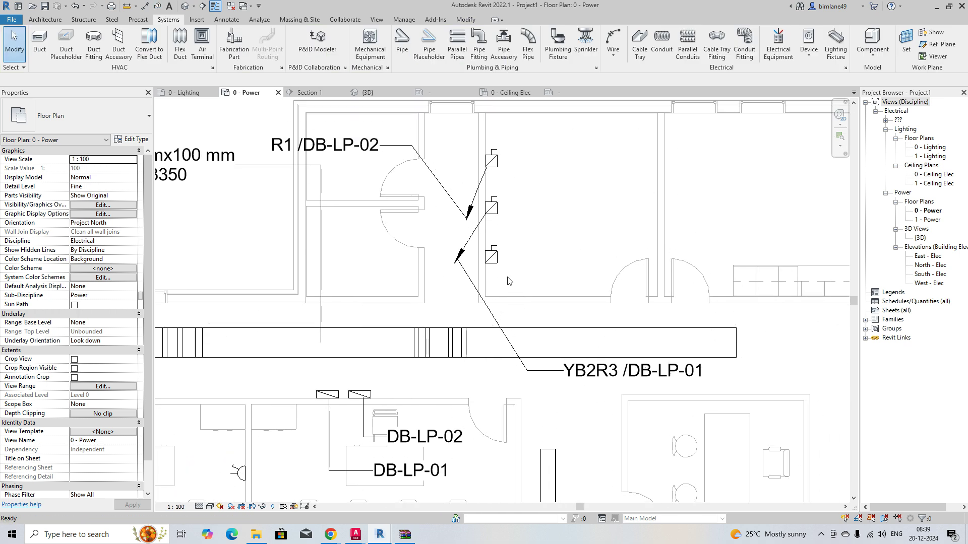
left_click(585, 376)
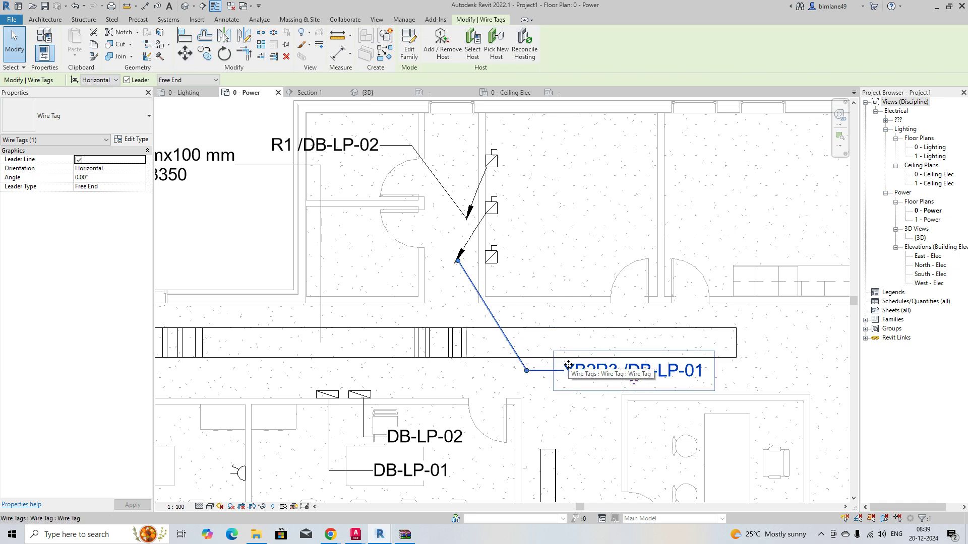
key("Delete")
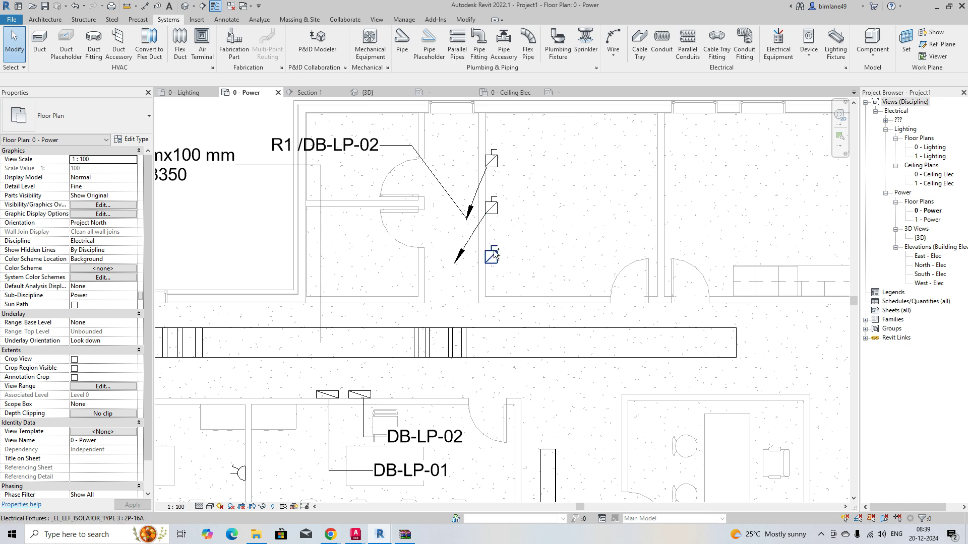
key("ctrl+z")
left_click(603, 382)
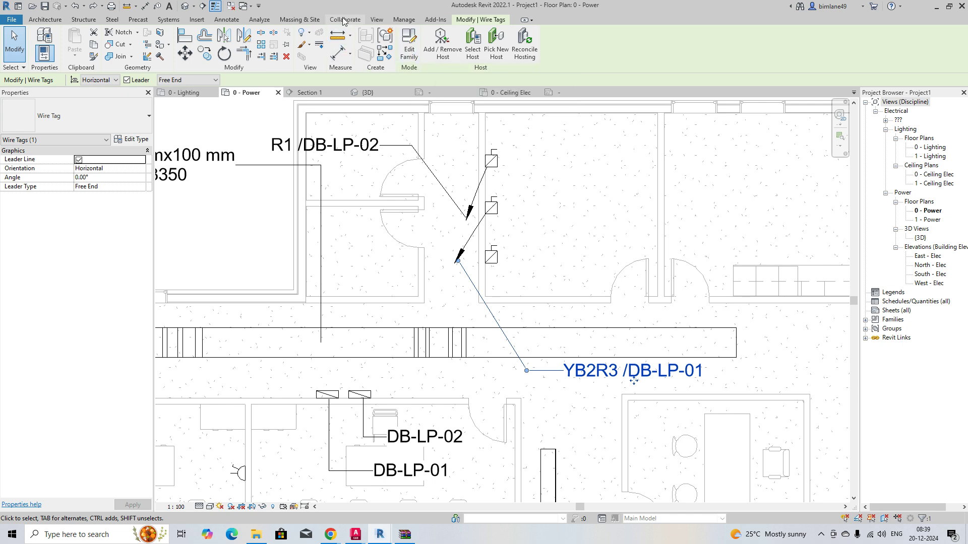
key("Escape")
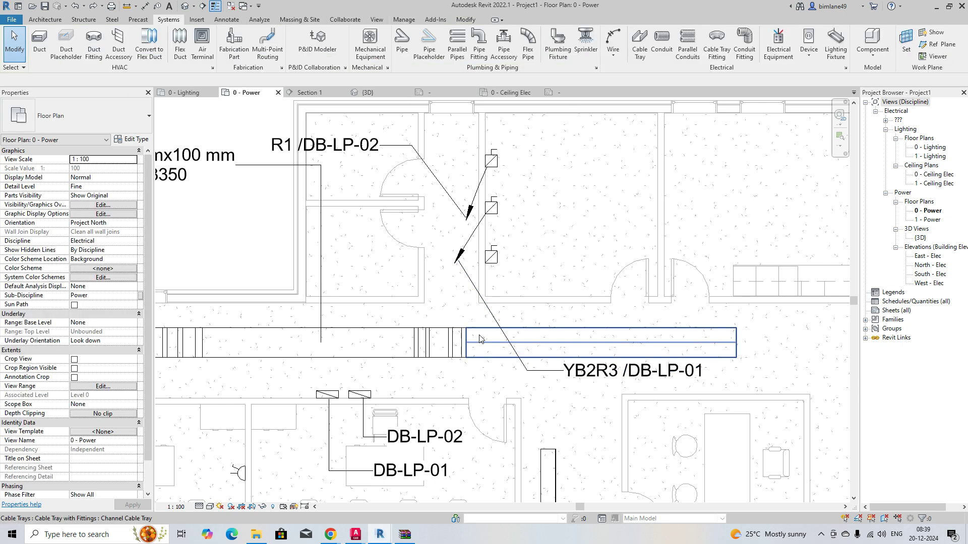
- Create DB-LP-02's panel schedule, review its circuit rows and close it
left_click(372, 395)
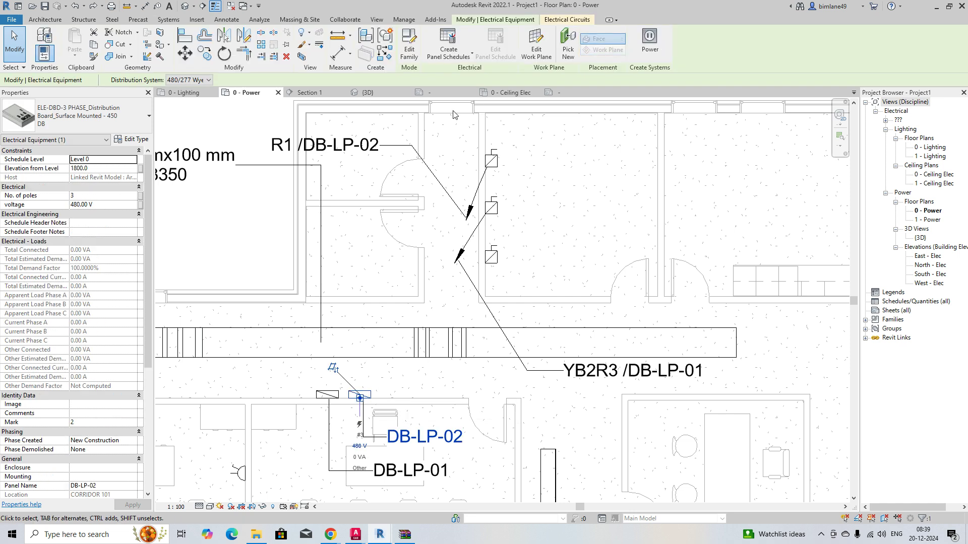
left_click(448, 45)
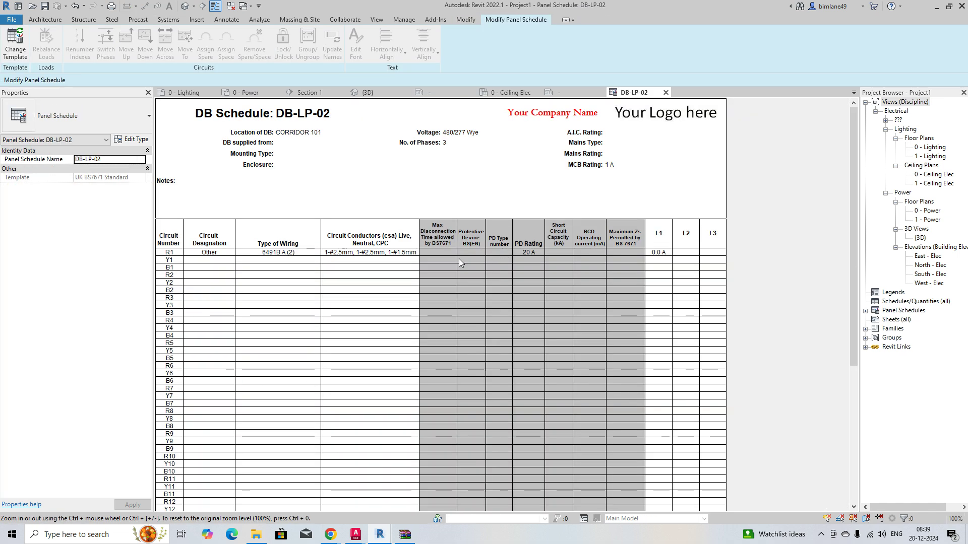
scroll(277, 270, "down", 3)
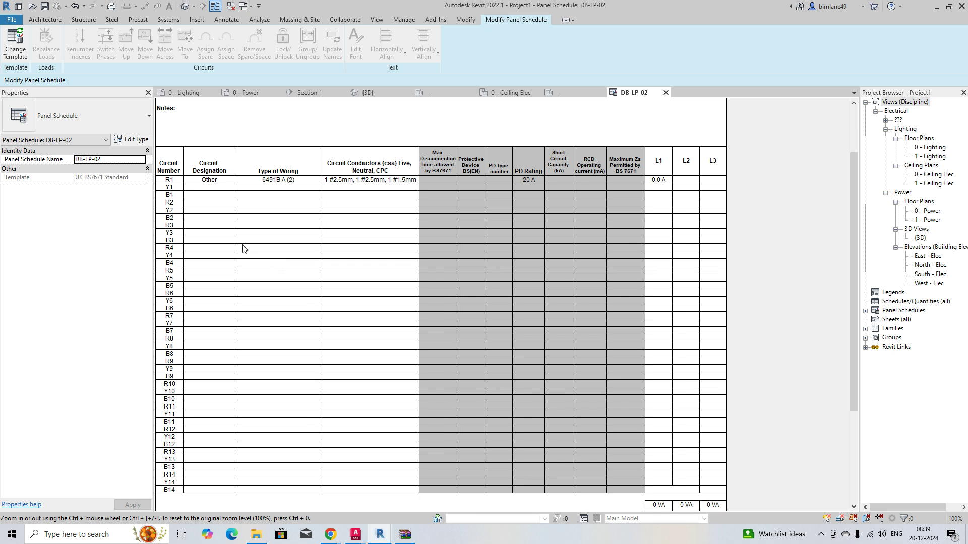
scroll(243, 251, "down", 7)
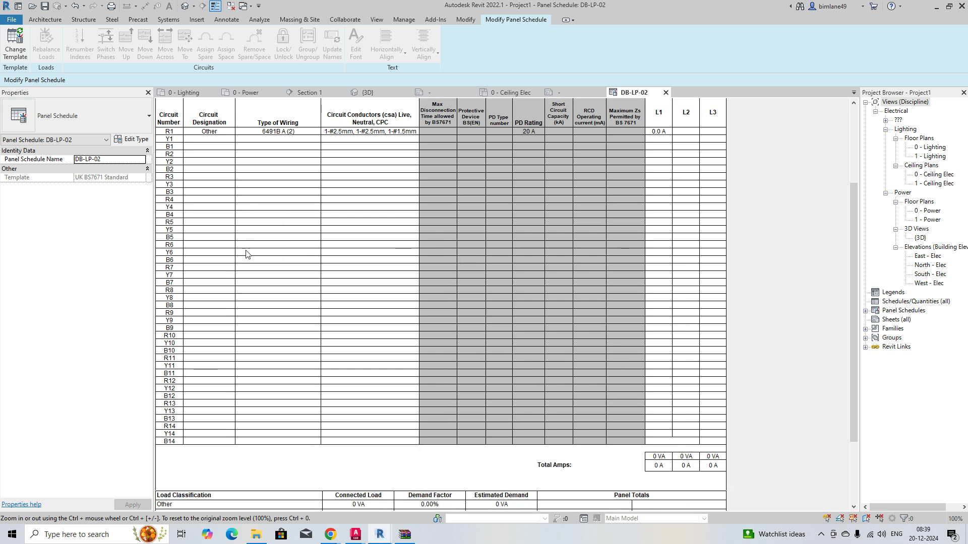
scroll(302, 222, "up", 6)
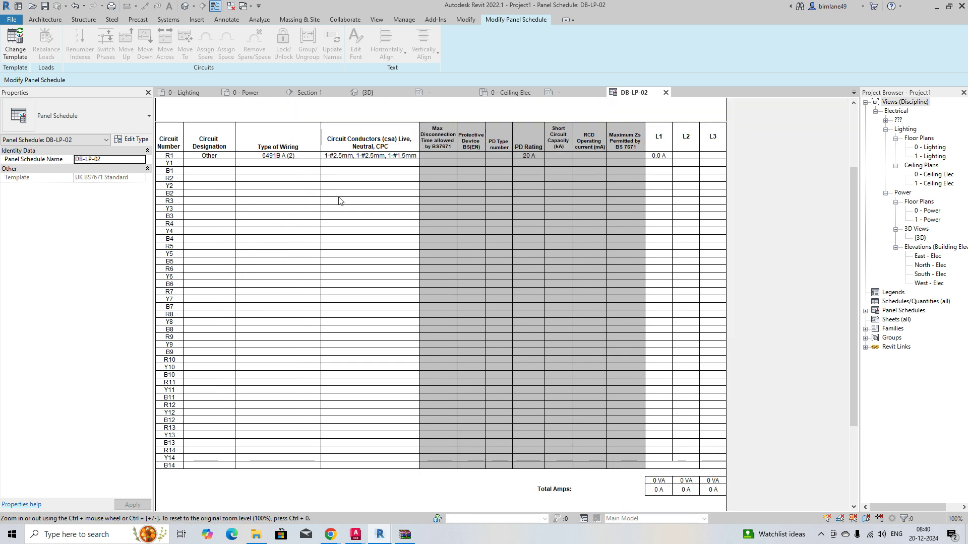
left_click(666, 92)
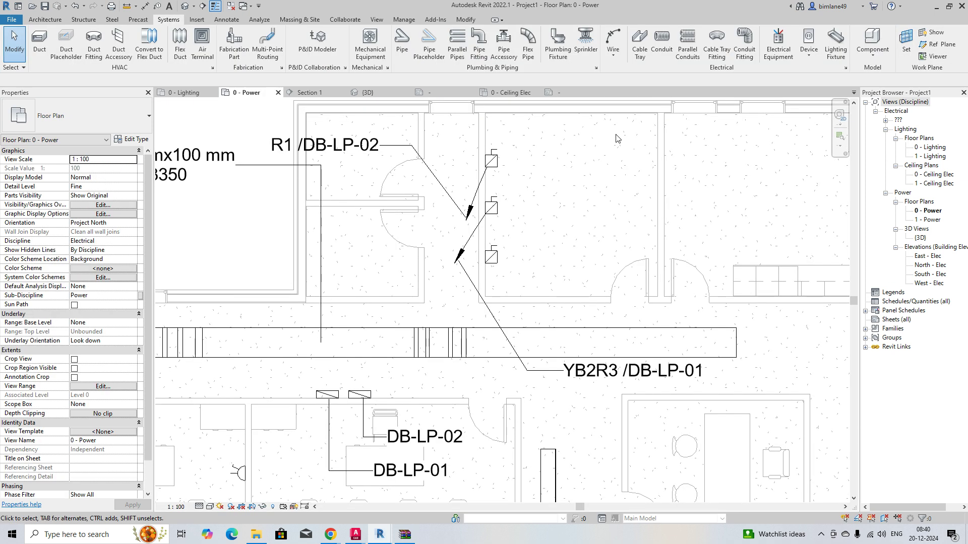
- Create a panel schedule for distribution board DB-LP-01
left_click(327, 395)
left_click(447, 51)
left_click(451, 76)
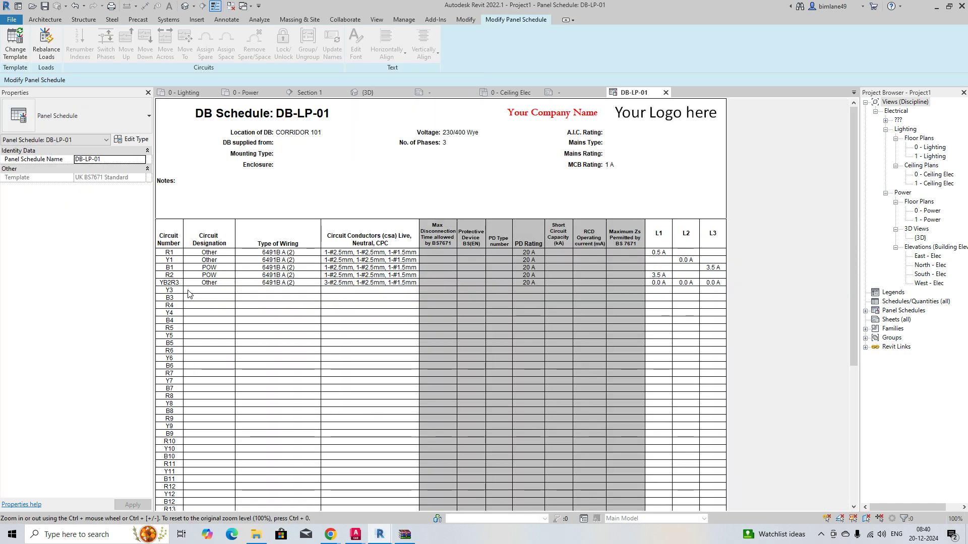
- Shift the three-pole circuit in DB-LP-01's schedule down two rows so it is numbered RYB3, and return to the 0 - Power plan
left_click(169, 283)
left_click(149, 57)
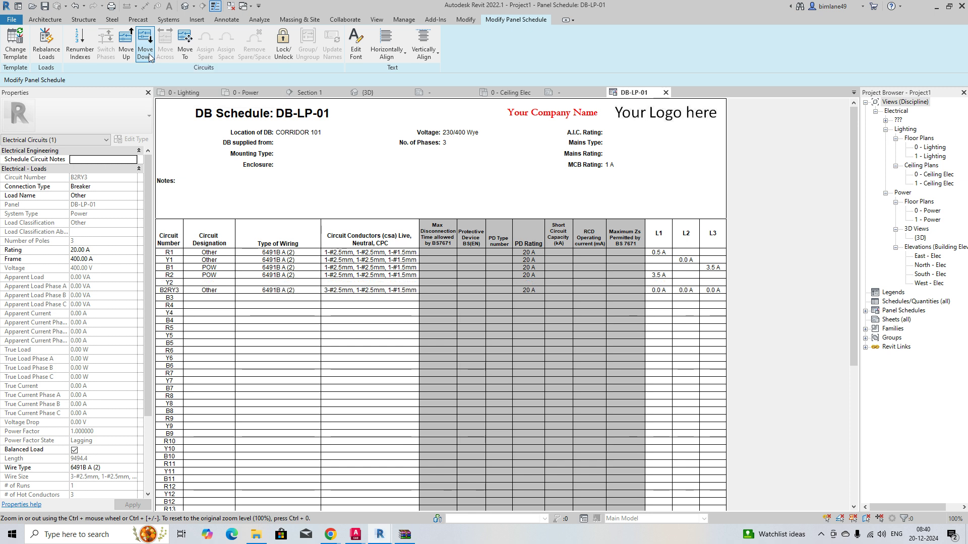
left_click(149, 57)
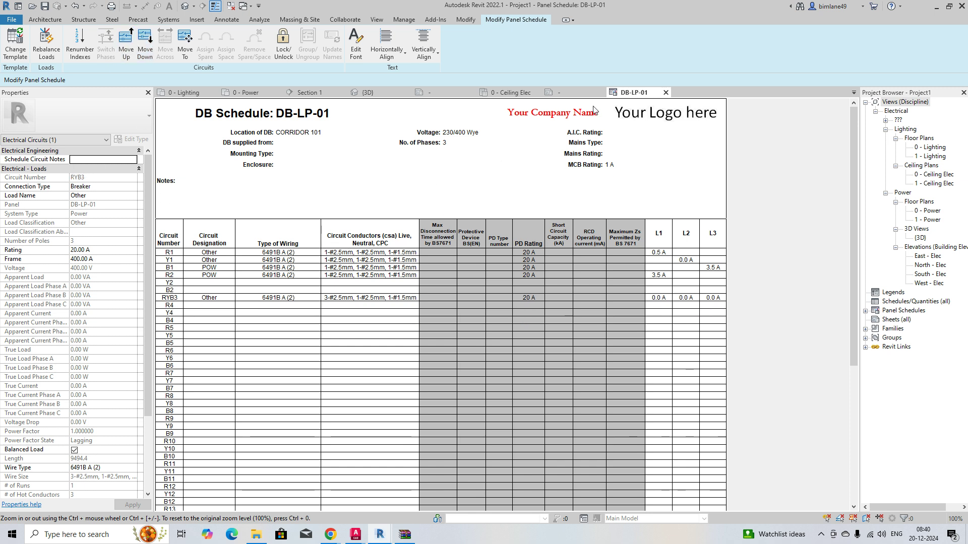
left_click(258, 95)
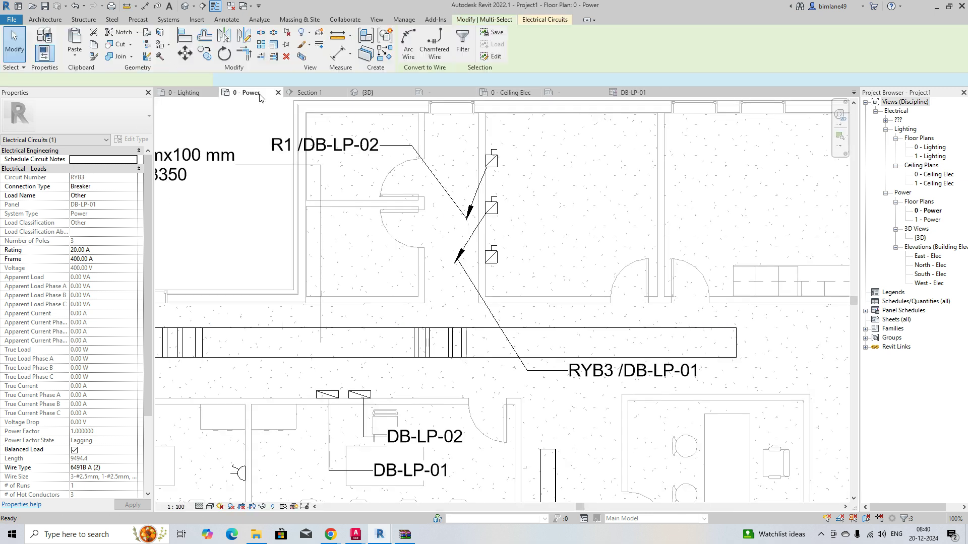
middle_click_drag(471, 339, 504, 318)
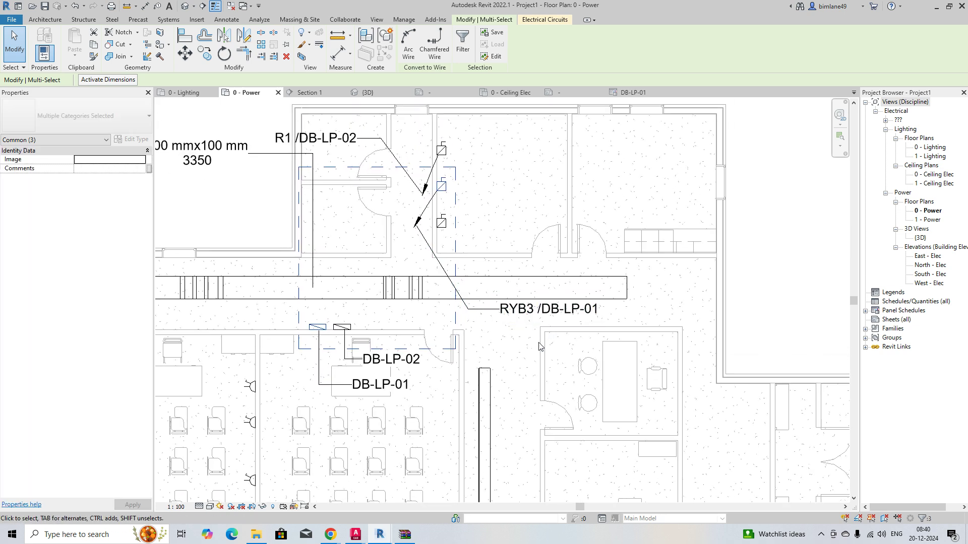
key("Escape")
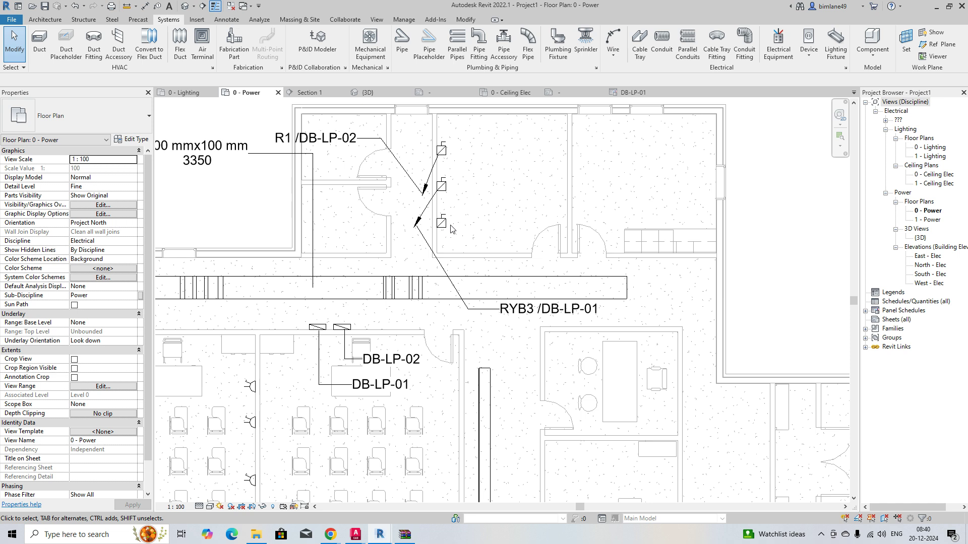
- Create a single-pole 277 V power circuit for the lowest isolator on DB-LP-02 and convert it to an arc wire
left_click(451, 231)
left_click(441, 56)
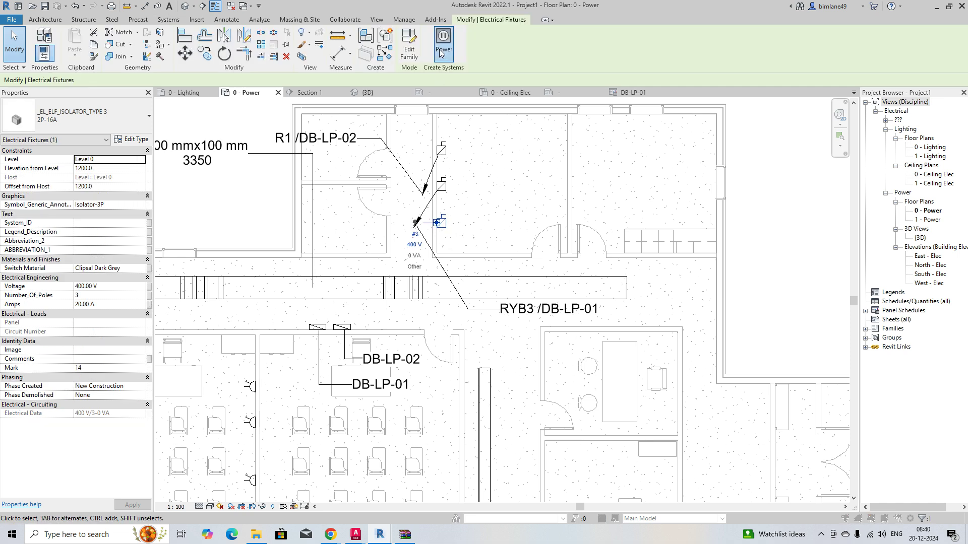
left_click(481, 269)
left_click(445, 294)
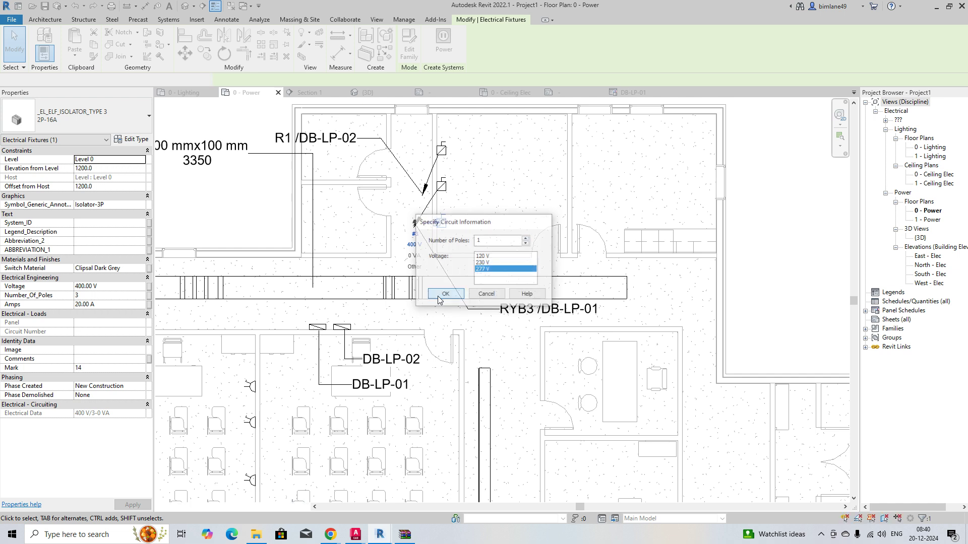
left_click(643, 41)
left_click(531, 205)
scroll(441, 264, "up", 2)
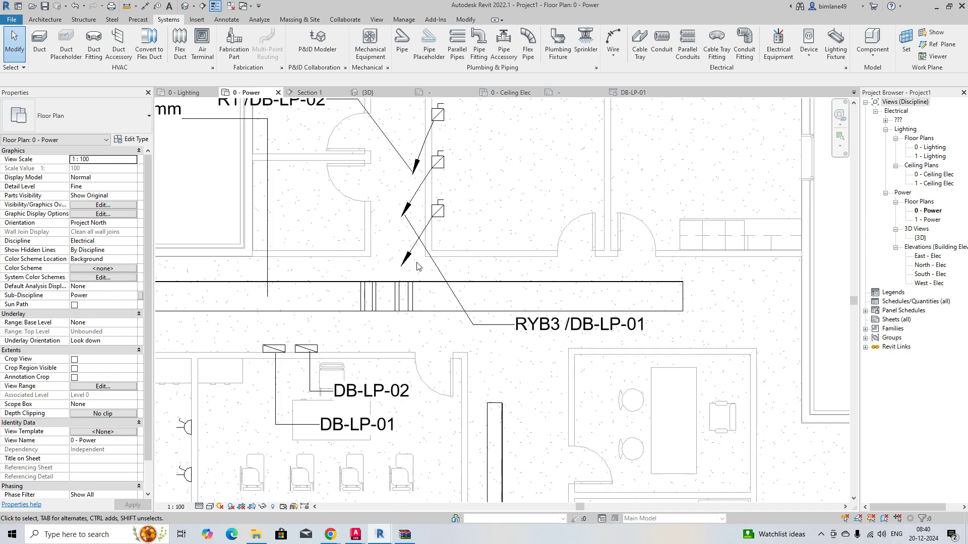
- Tag the lowest isolator's home-run wire with its circuit label, placing the label inside the room beside the isolators
key("t")
key("g")
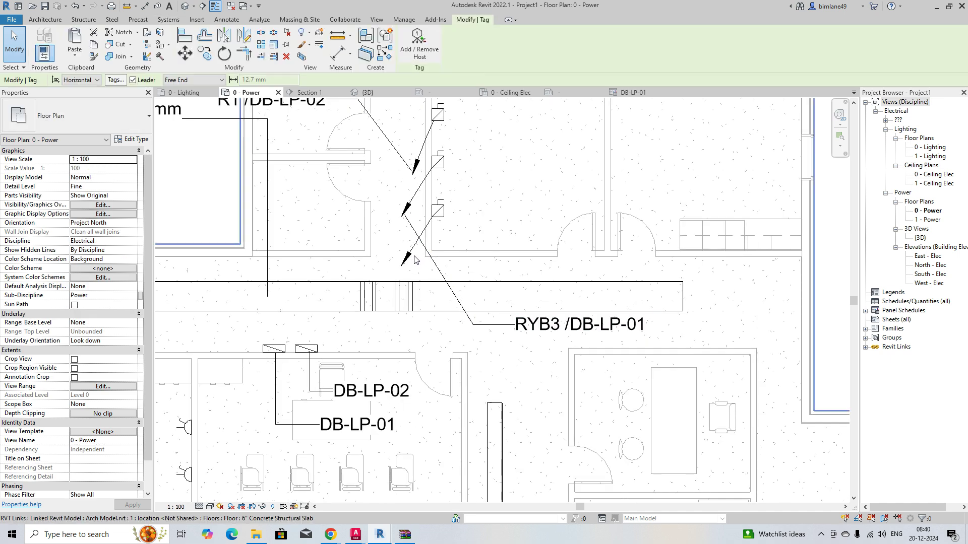
left_click(410, 262)
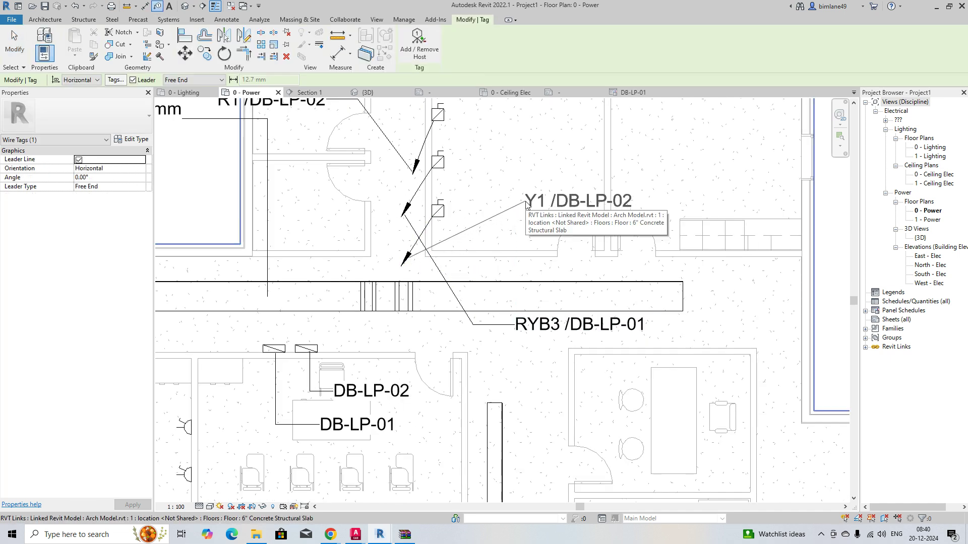
left_click(624, 200)
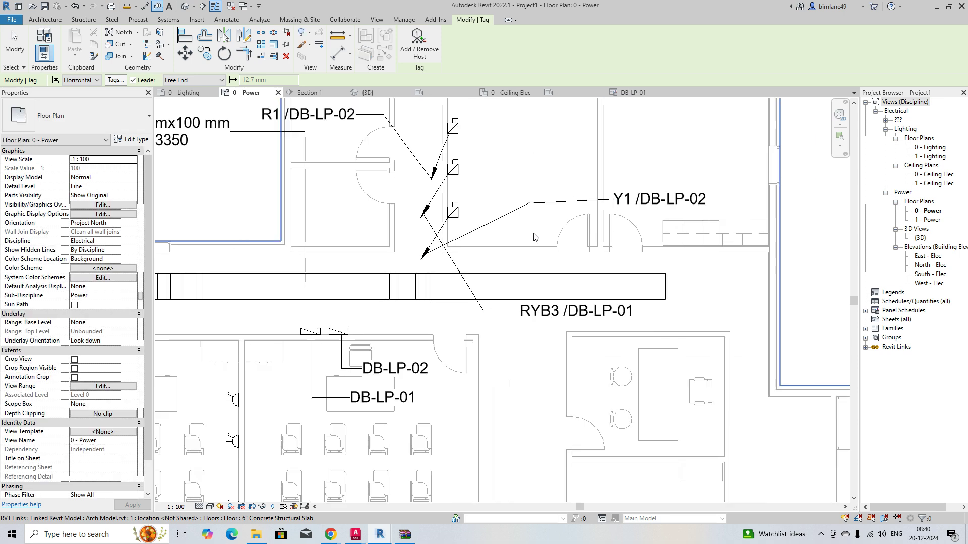
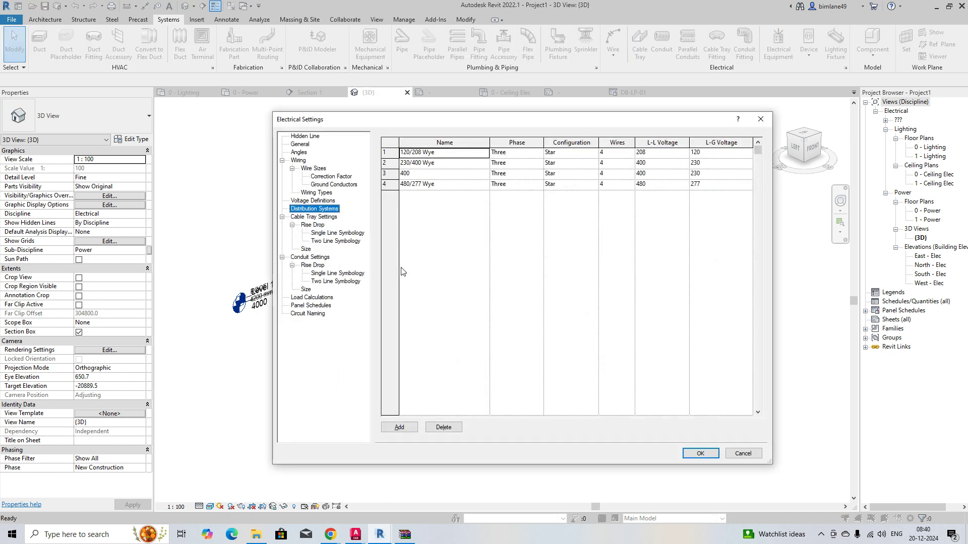
- Review the voltage definitions and distribution systems in the electrical settings, comparing the voltage ranges with the listed systems
left_click(313, 201)
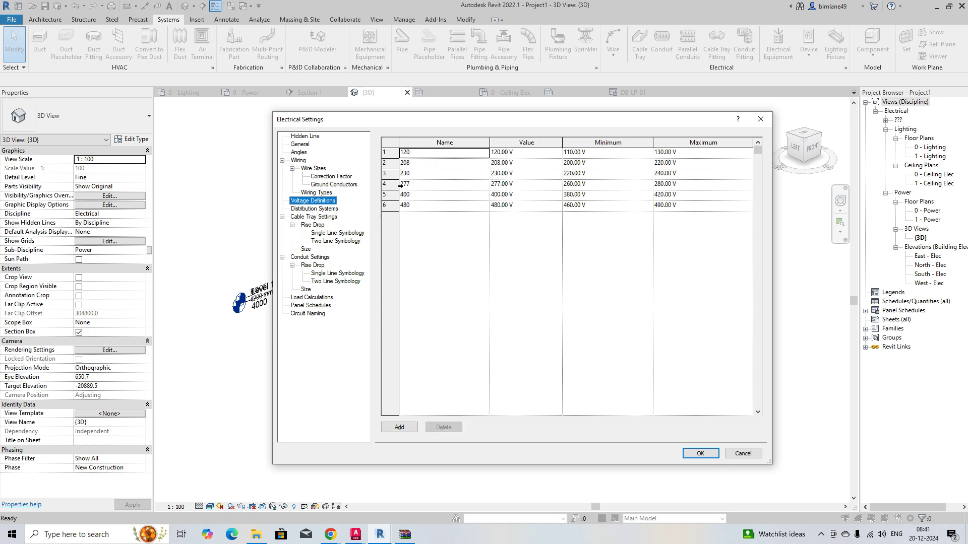
left_click_drag(400, 156, 398, 202)
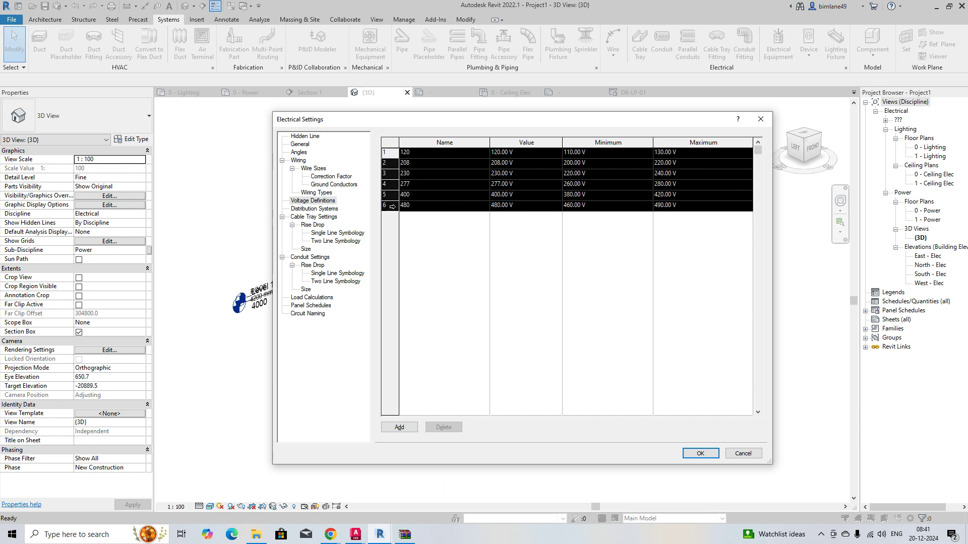
left_click(328, 210)
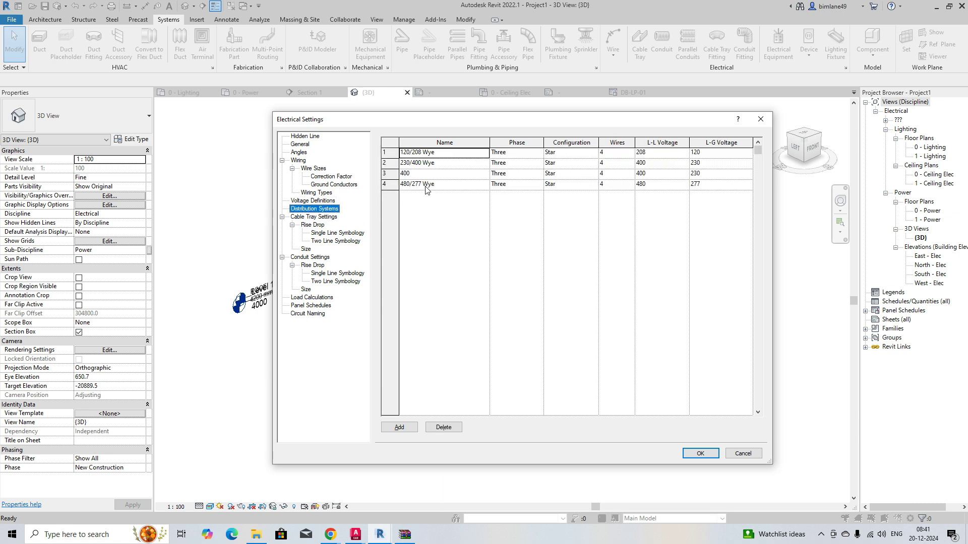
left_click(324, 201)
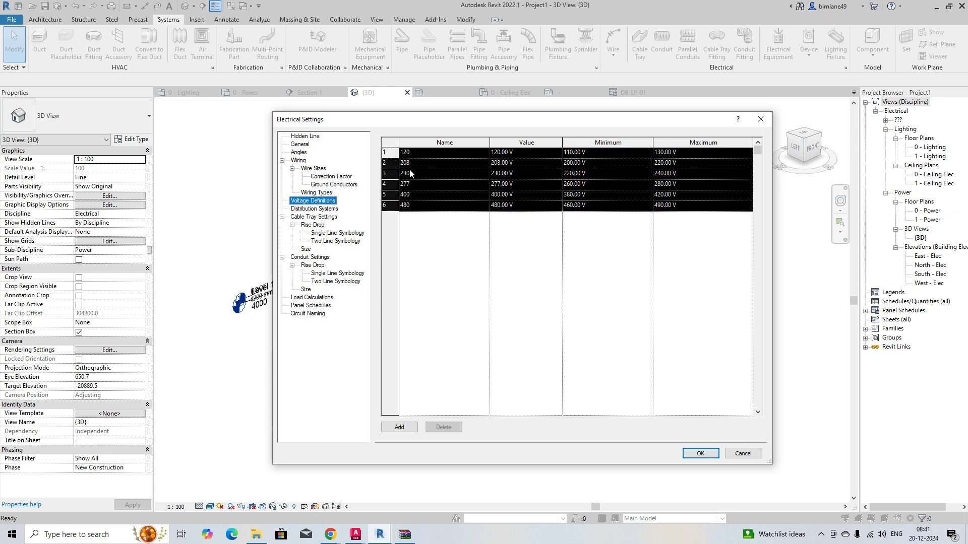
left_click(599, 205)
left_click(703, 209)
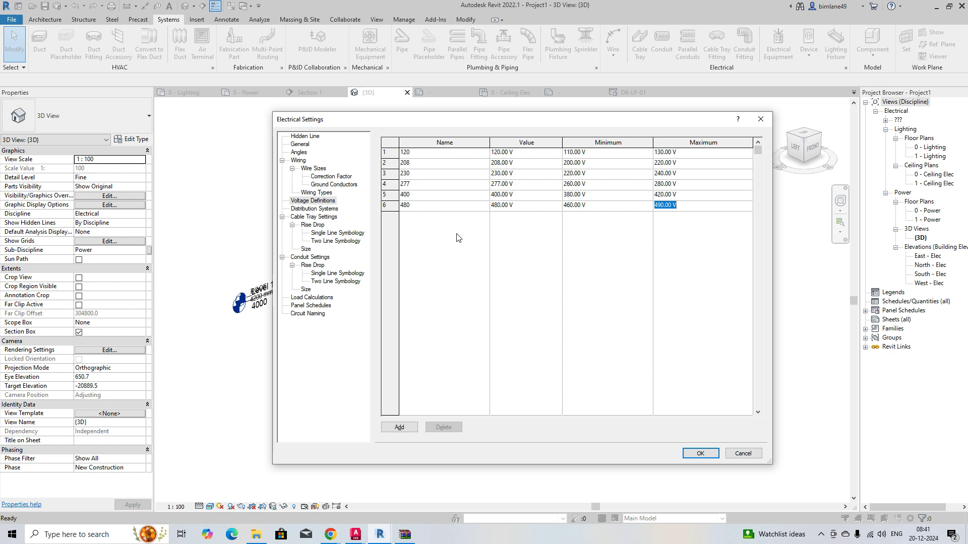
left_click(318, 209)
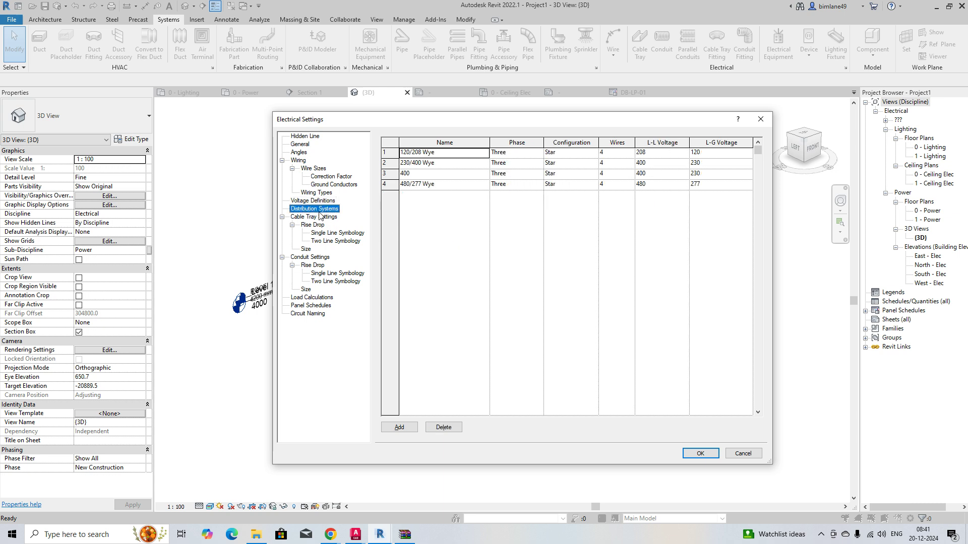
left_click(699, 453)
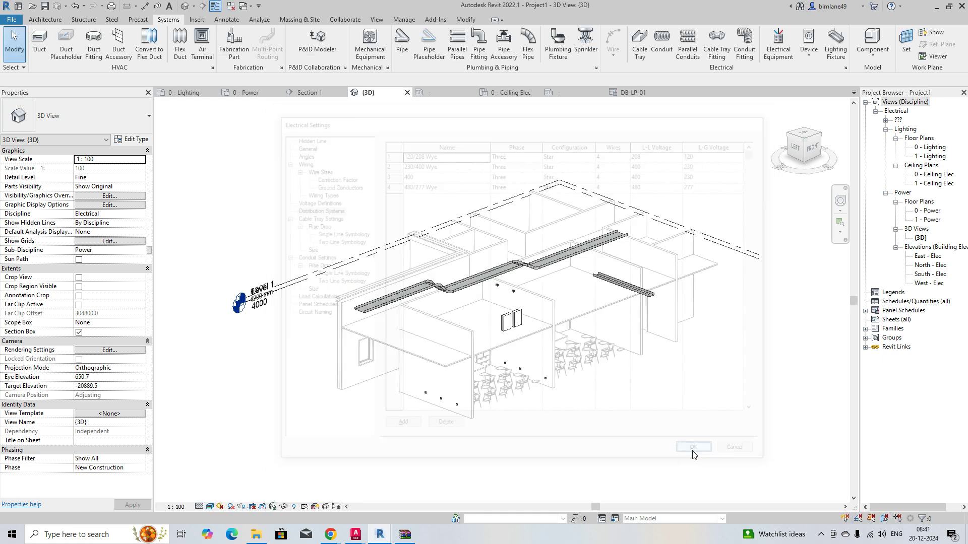
- Return to the 0 - Power plan and convert circuit B1 of the four sockets on the classroom's outer wall to arc wires
left_click(245, 92)
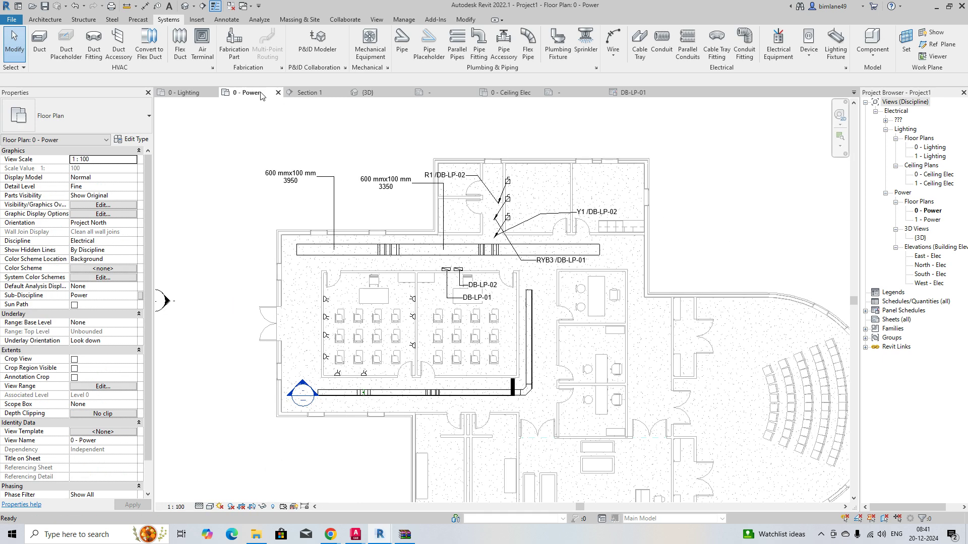
scroll(476, 259, "up", 3)
scroll(476, 259, "up", 2)
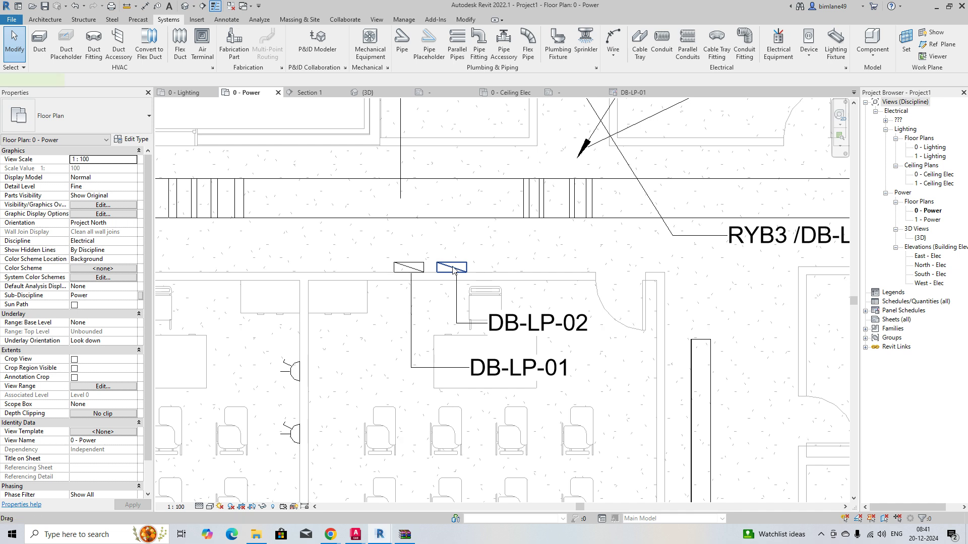
left_click(451, 268)
key("Escape")
scroll(490, 221, "down", 5)
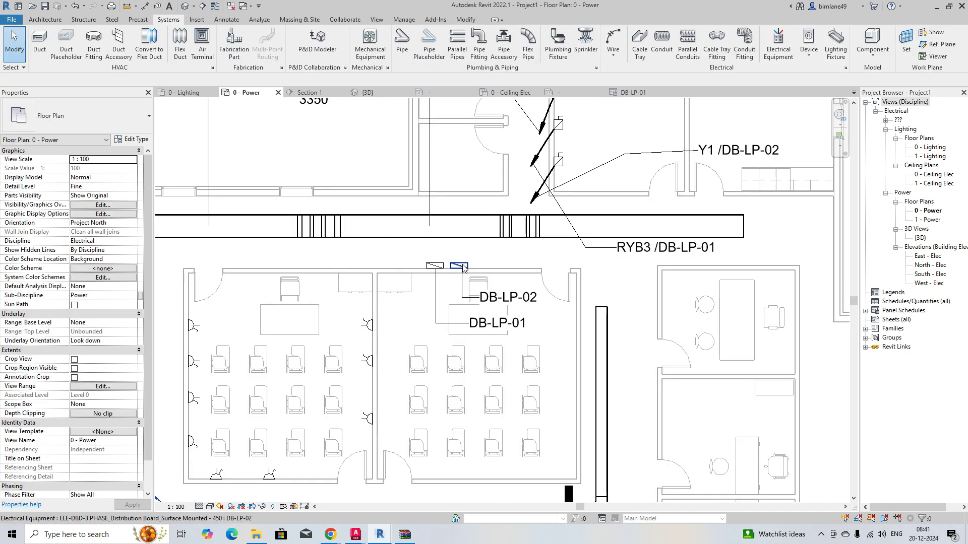
scroll(350, 277, "up", 2)
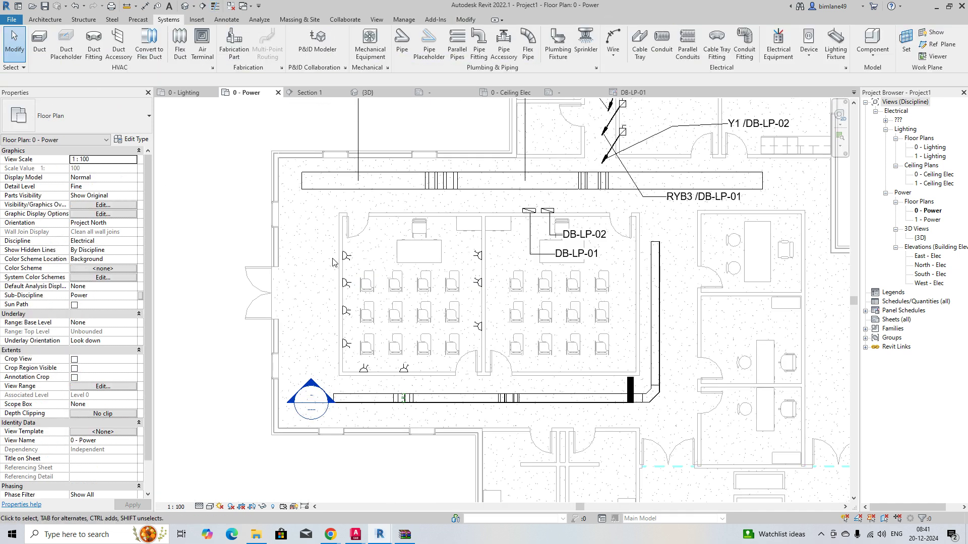
left_click(350, 256)
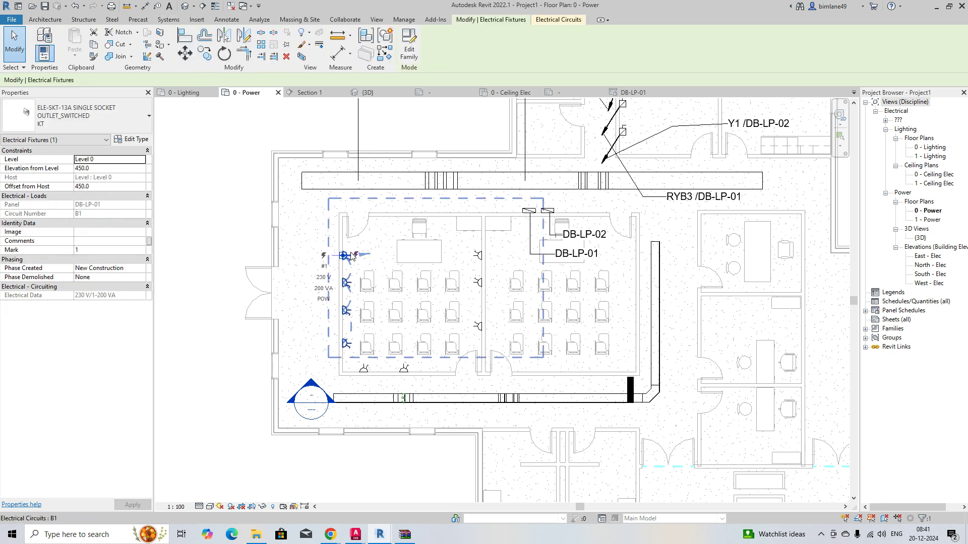
left_click(351, 256)
left_click(423, 44)
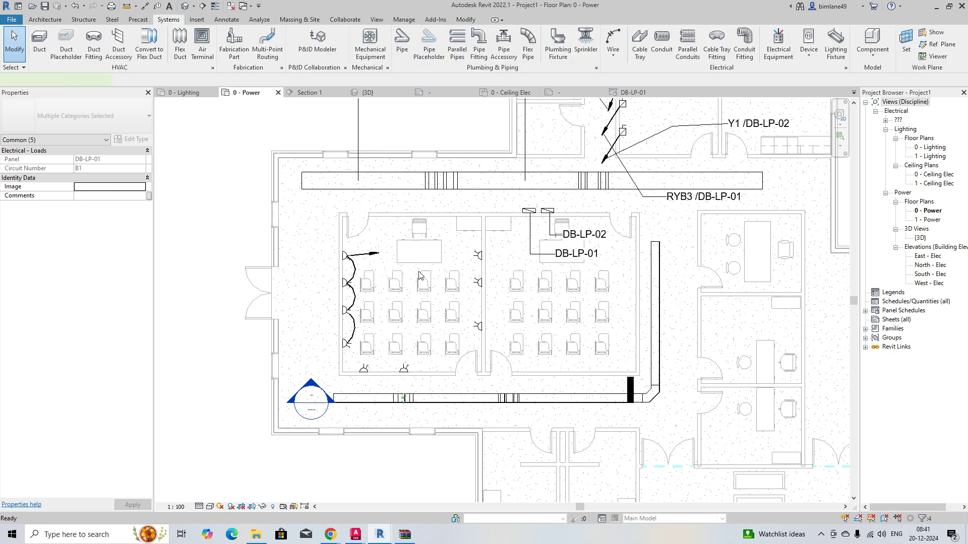
left_click(452, 263)
- Convert circuit R2, linking the partition-wall and corridor-wall sockets of the same classroom, to arc wires with a home run
left_click_drag(460, 234, 501, 348)
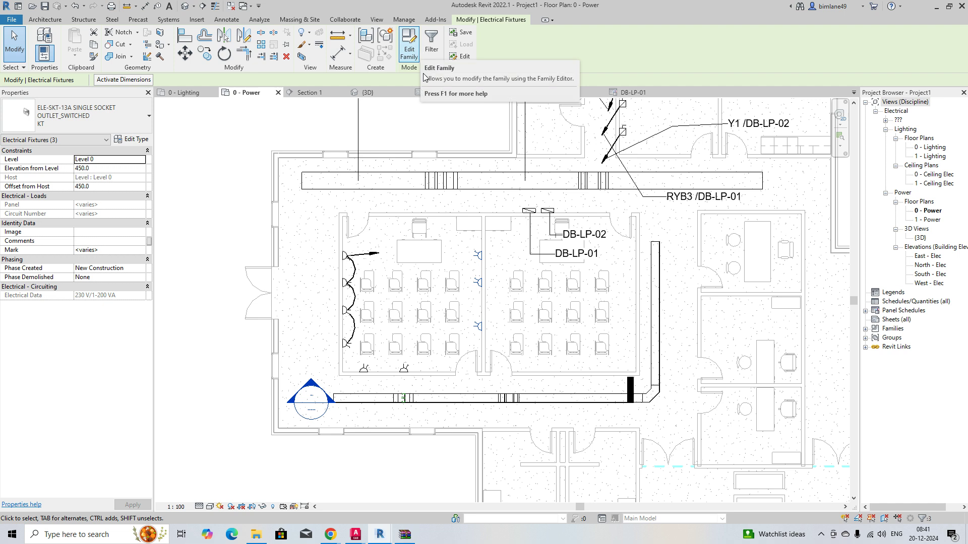
key("Escape")
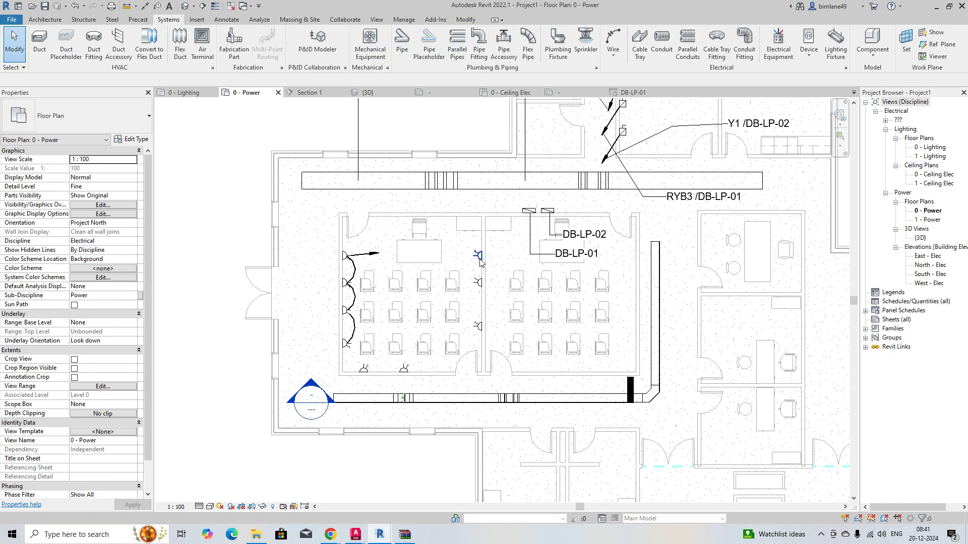
scroll(480, 262, "up", 2)
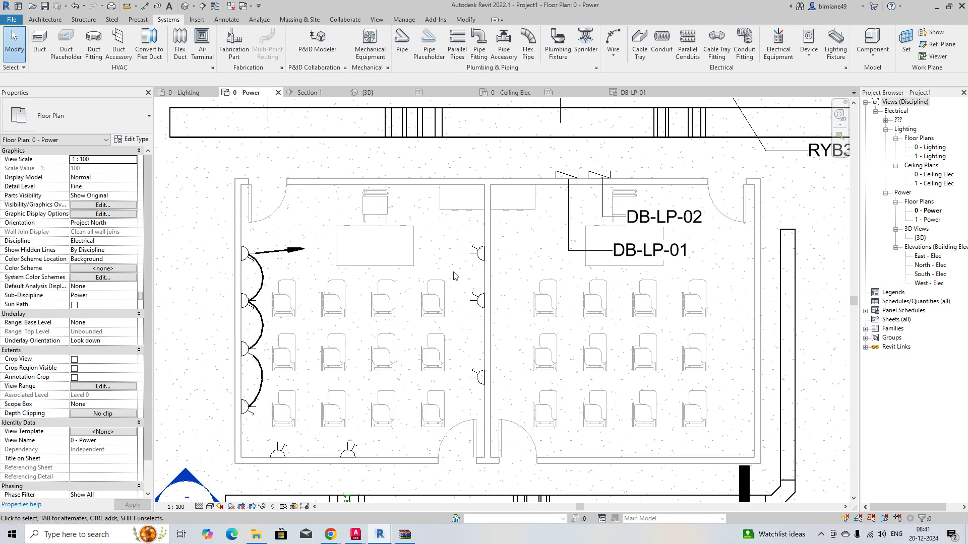
left_click(482, 308)
left_click(558, 19)
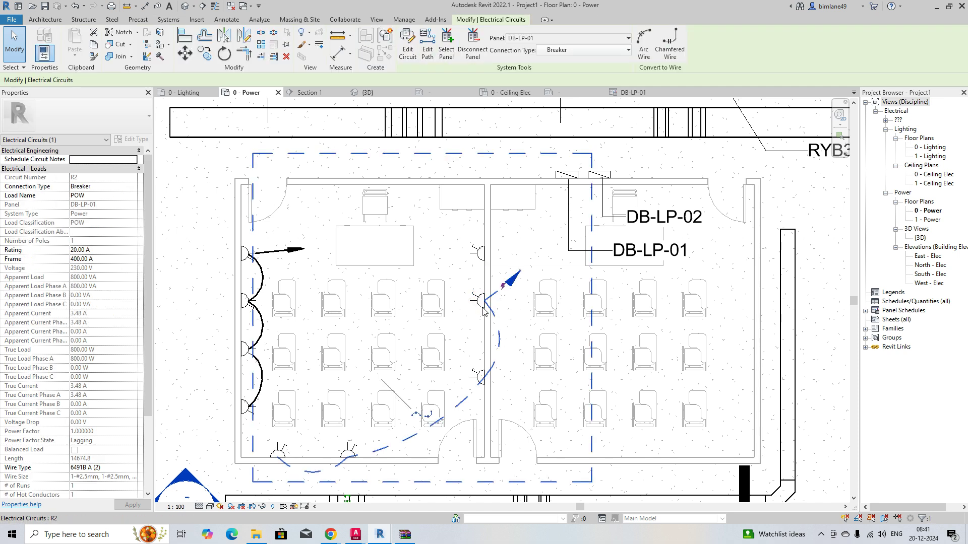
left_click(646, 42)
key("Escape")
scroll(509, 262, "down", 3)
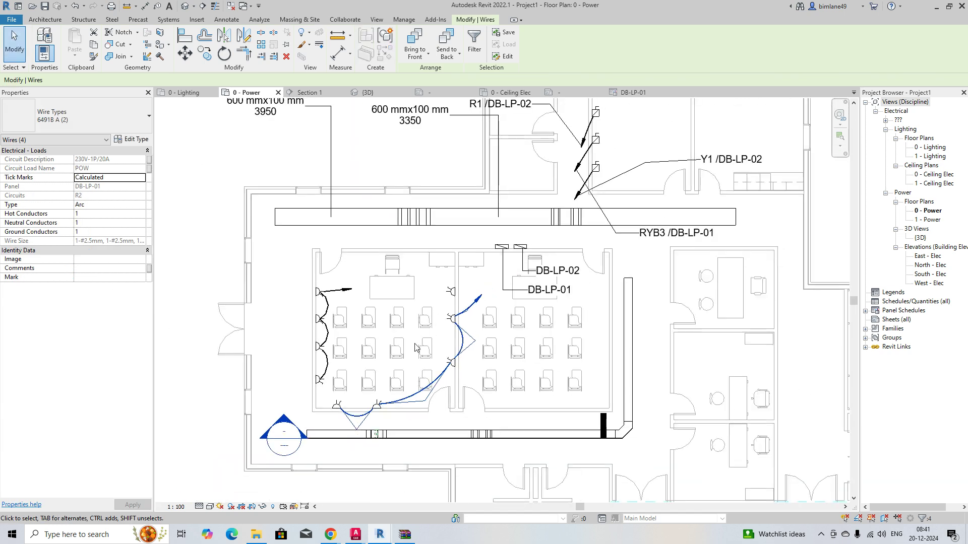
- Reopen the electrical settings and recheck the distribution systems' voltages against the voltage definitions, closing the settings when finished
middle_click_drag(527, 247, 486, 392)
scroll(506, 346, "down", 2)
scroll(412, 411, "up", 2)
key("e")
key("s")
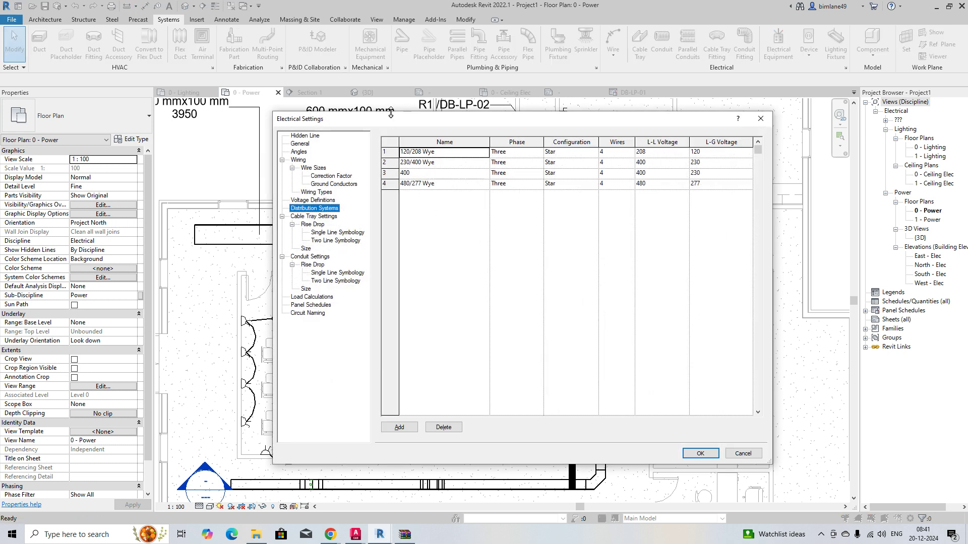
left_click_drag(386, 124, 386, 97)
left_click(324, 173)
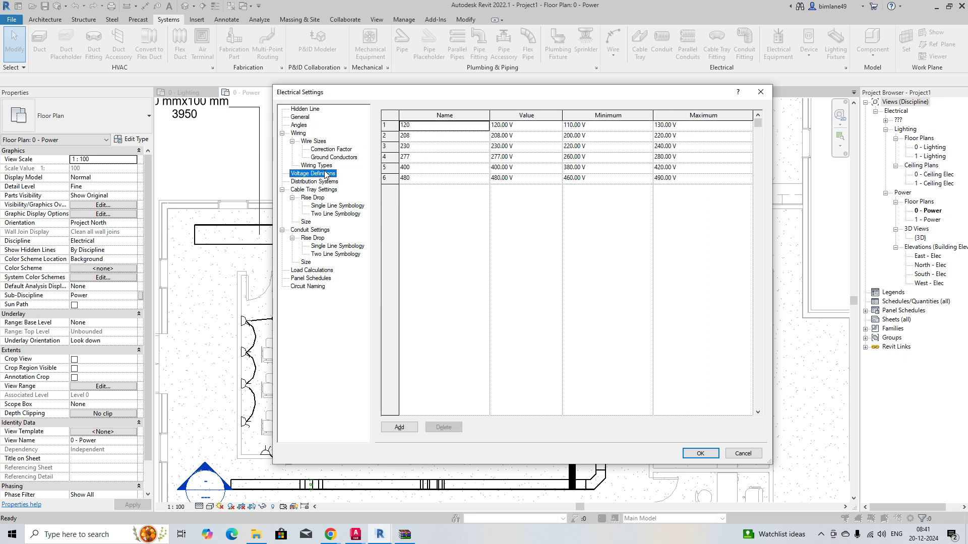
left_click(333, 183)
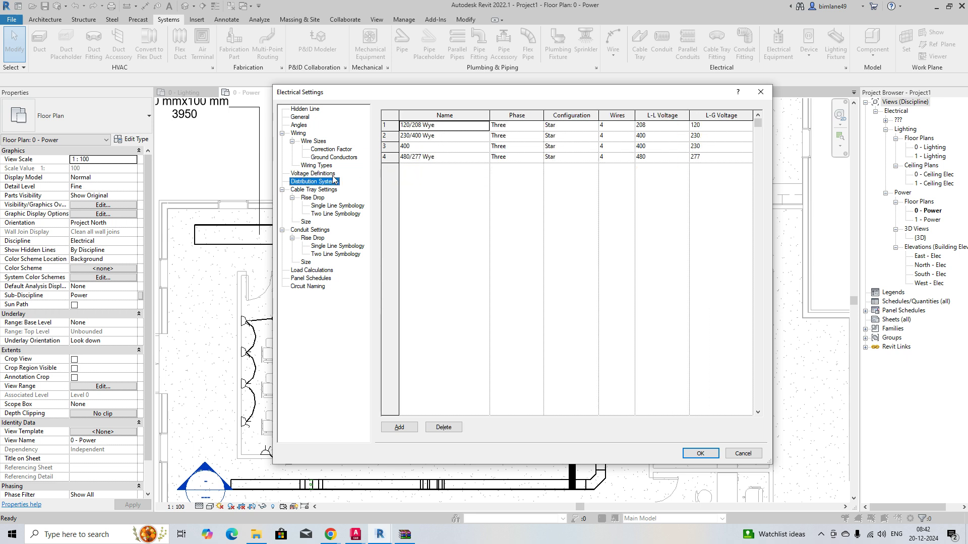
left_click(333, 176)
left_click(332, 181)
left_click(331, 175)
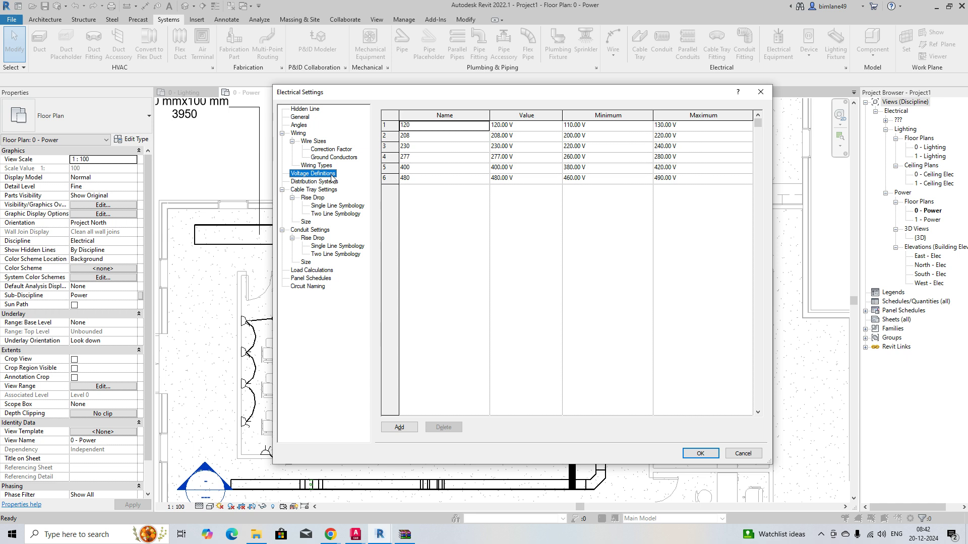
left_click(700, 453)
- Section the 3D view around the corridor cable tray run below the classrooms and its nearby sockets using a selection box
middle_click_drag(655, 403, 726, 277)
left_click(726, 411)
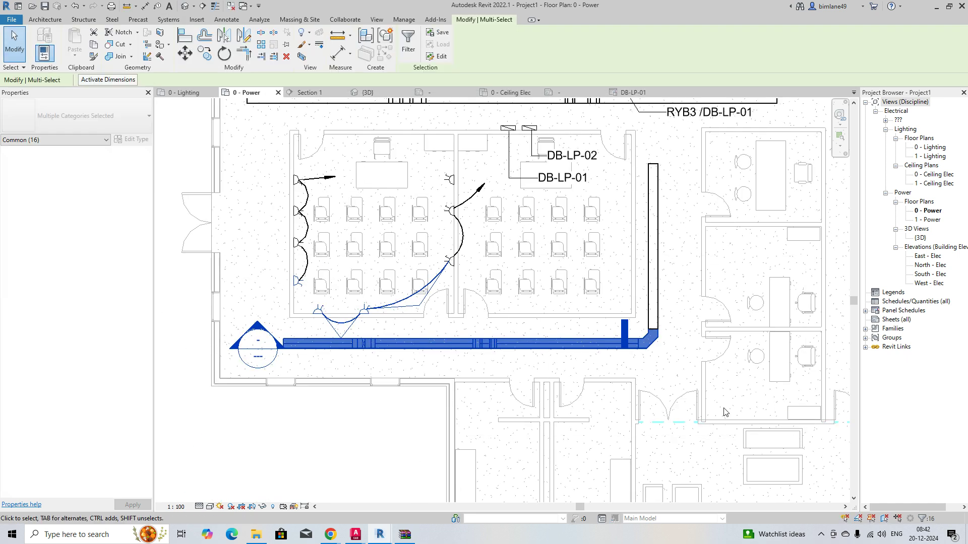
left_click(301, 57)
left_click(367, 93)
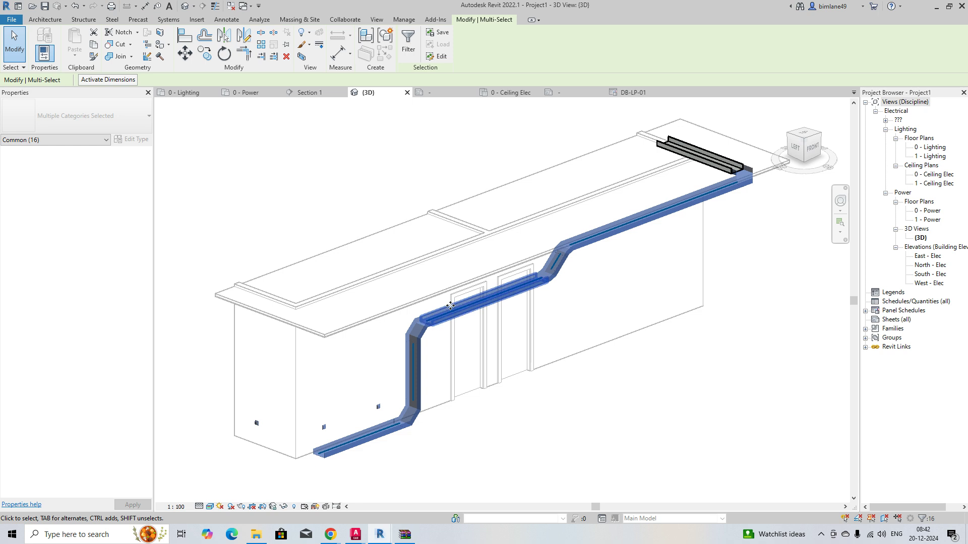
left_click(561, 396)
- Examine the cable tray run's level changes, bends and vertical drop from several angles in the 3D view
middle_click_drag(567, 430, 516, 420, "shift")
scroll(453, 426, "down", 3)
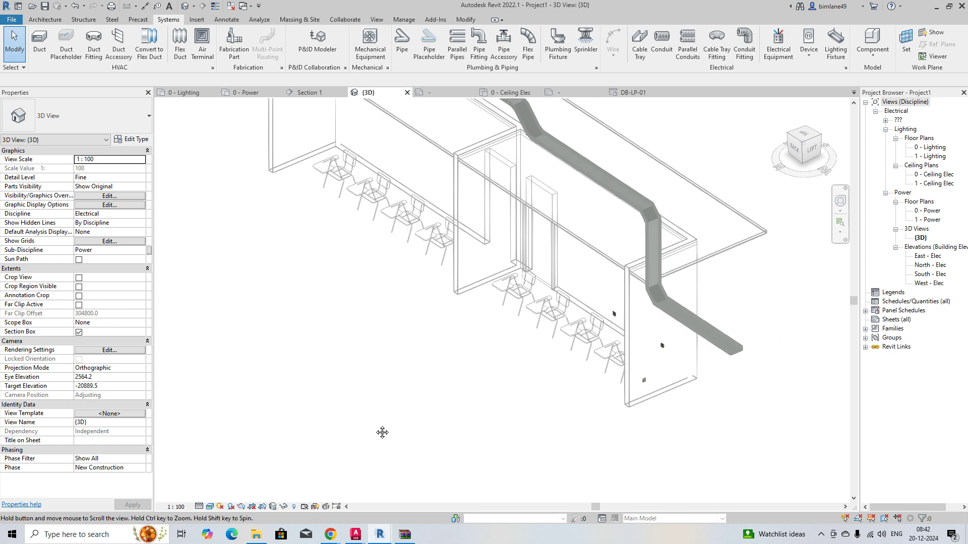
scroll(506, 381, "up", 5)
scroll(506, 380, "down", 3)
middle_click_drag(507, 381, 536, 350, "shift")
scroll(566, 388, "up", 5)
middle_click_drag(566, 388, 661, 454)
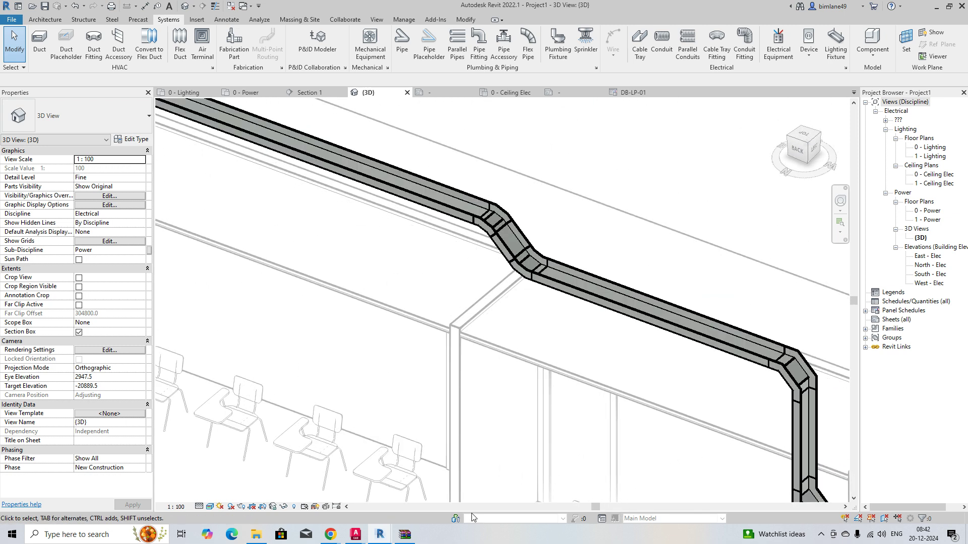
mouse_move(331, 534)
left_click(416, 497)
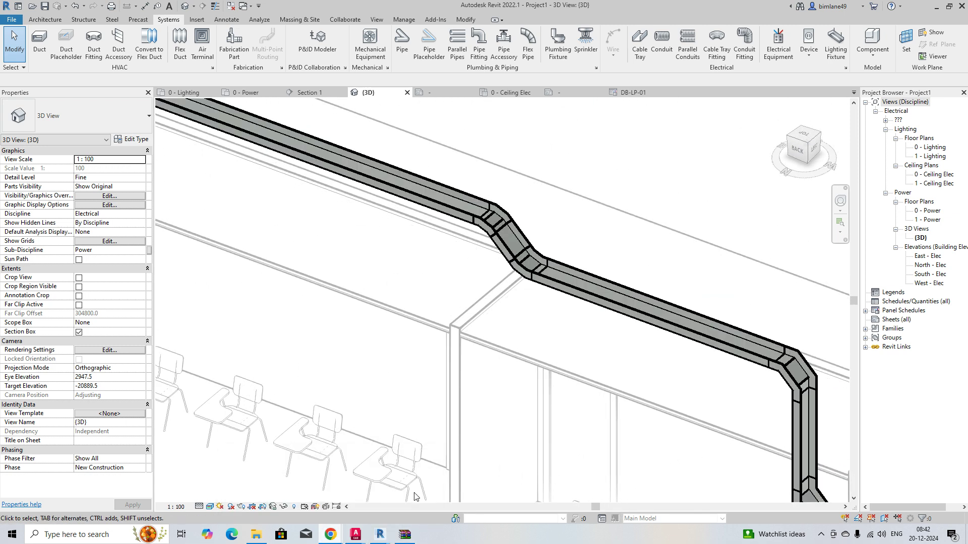